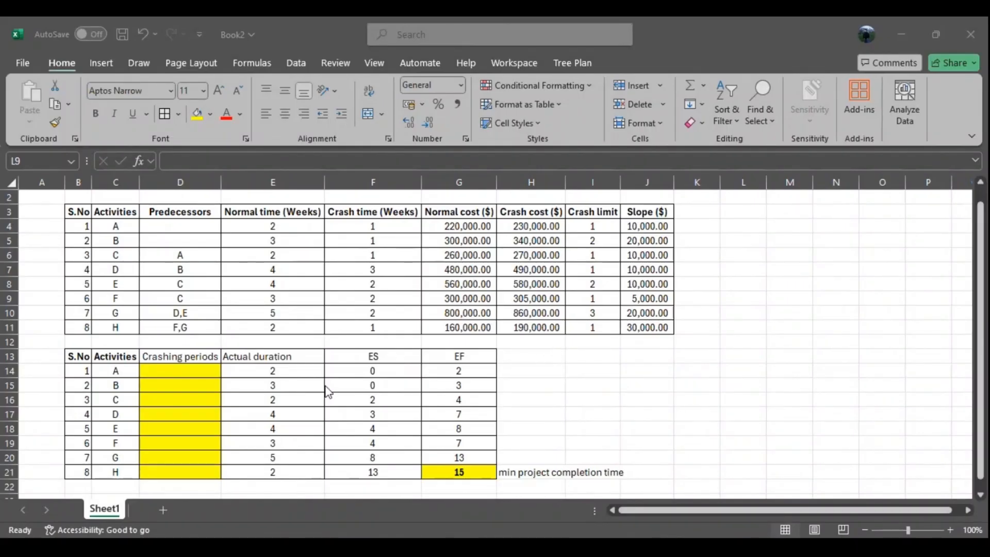
- Enter the label "Project completion time" in C23 below the crashing table and widen column C to fit it
scroll(253, 398, down, 1)
scroll(253, 398, down, 1)
click(102, 414)
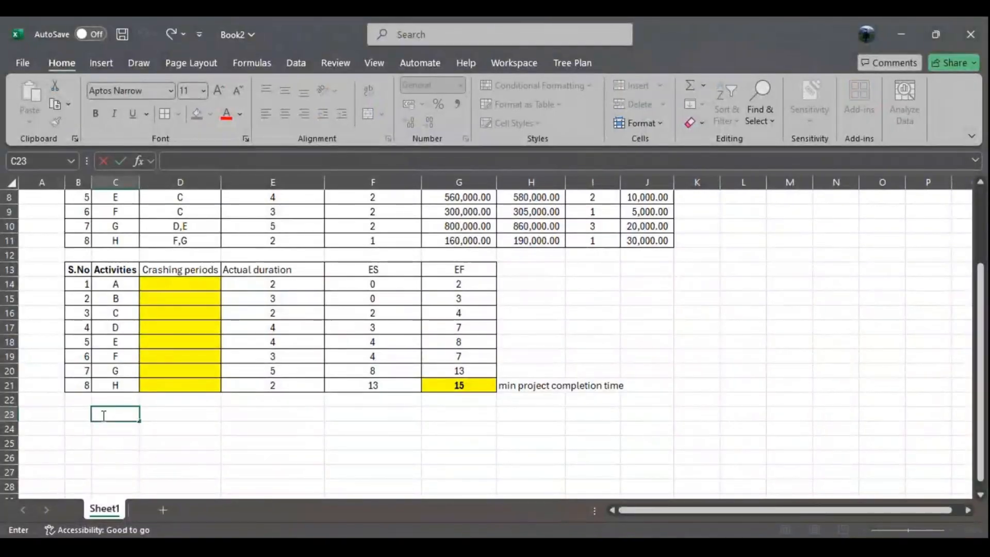
text(Project comp)
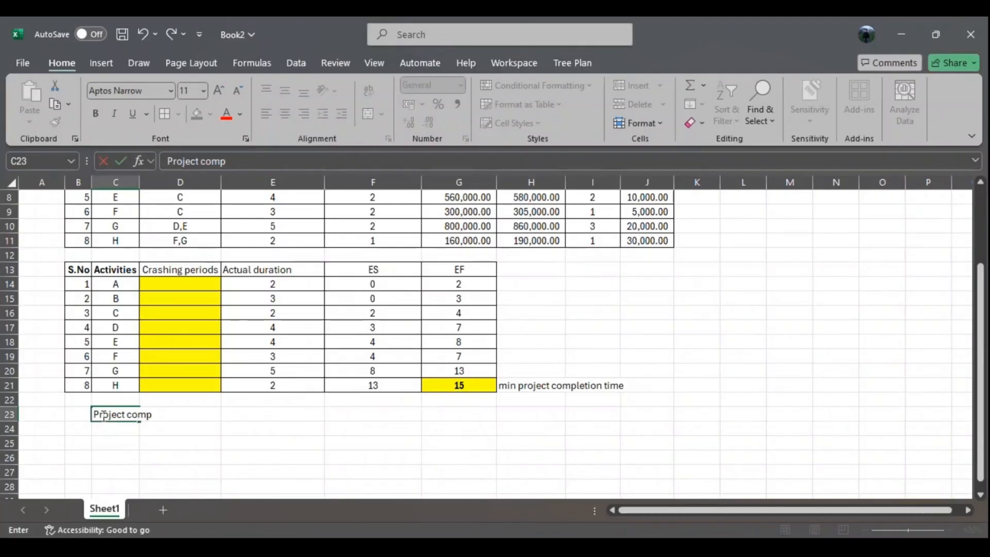
text(letion time)
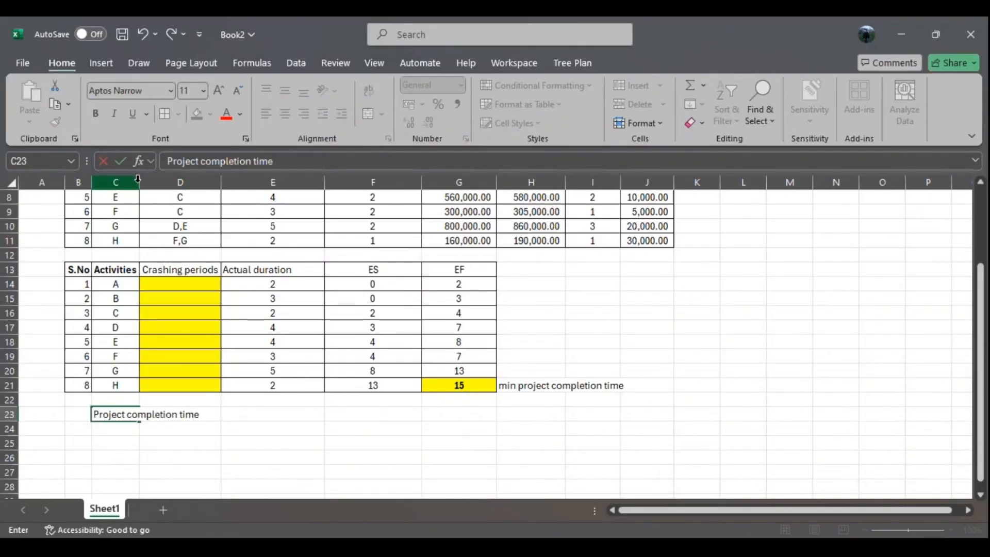
drag(139, 179, 204, 179)
key(Tab)
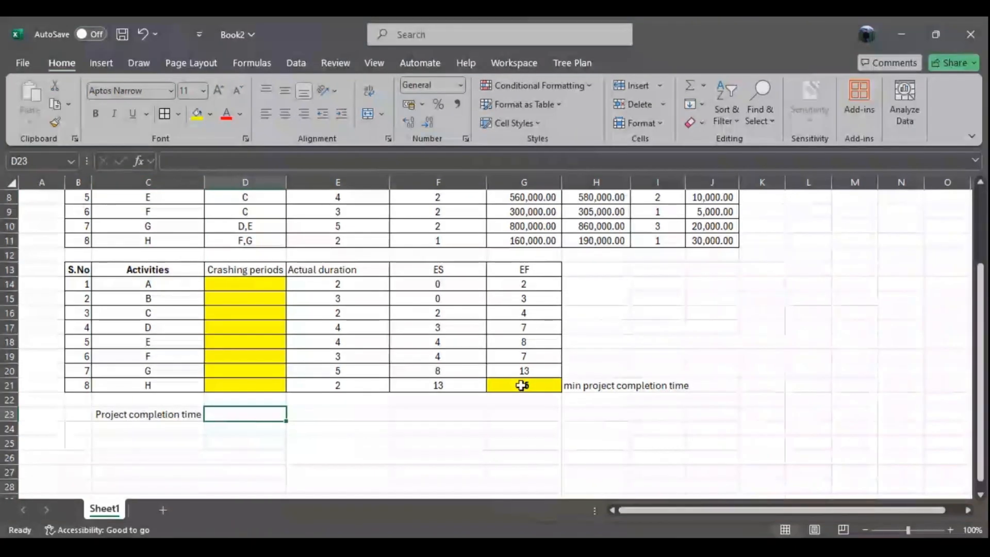
- Calculate the project completion time in D23 as the maximum of the EF values, =MAX(G14:G21)
double_click(263, 413)
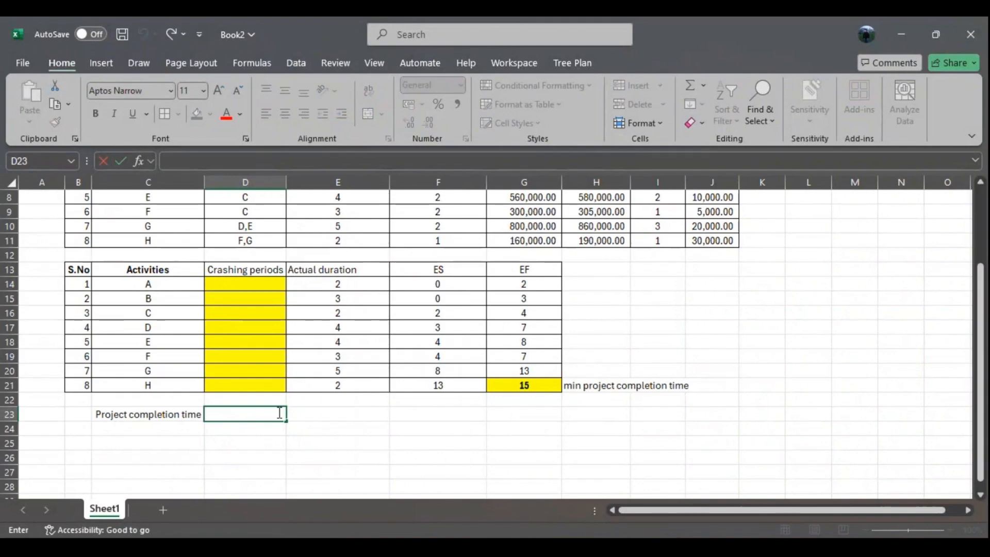
text(=max()
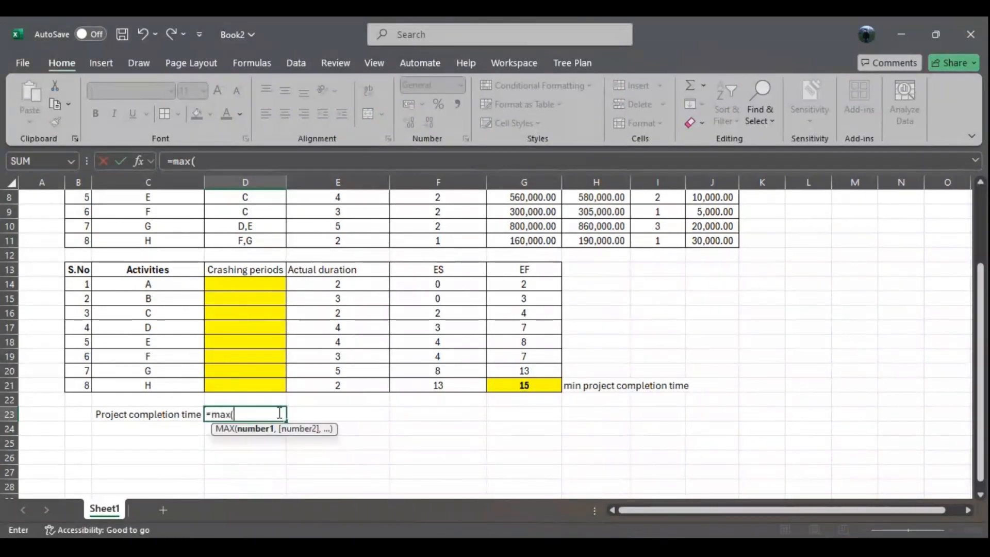
click(528, 287)
drag(529, 288, 523, 385)
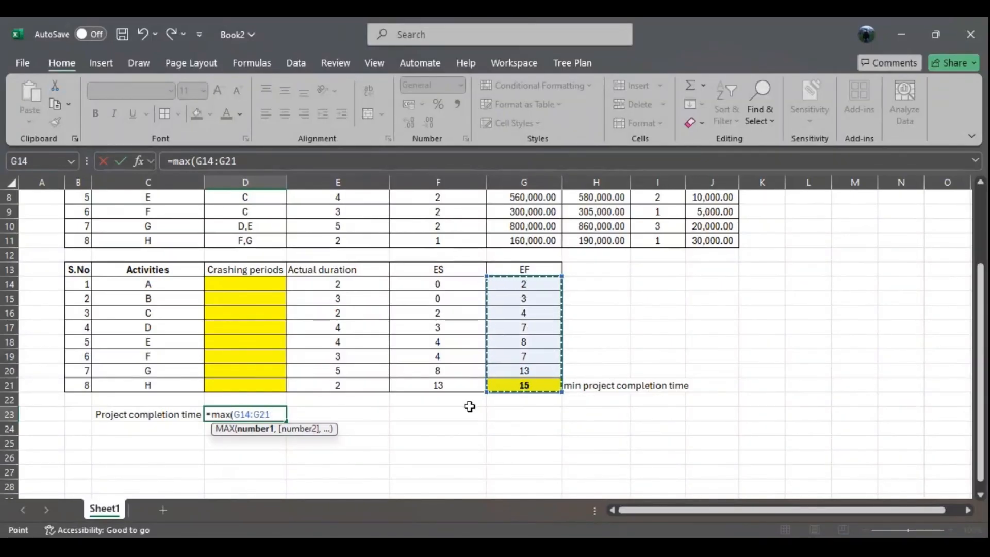
key(Return)
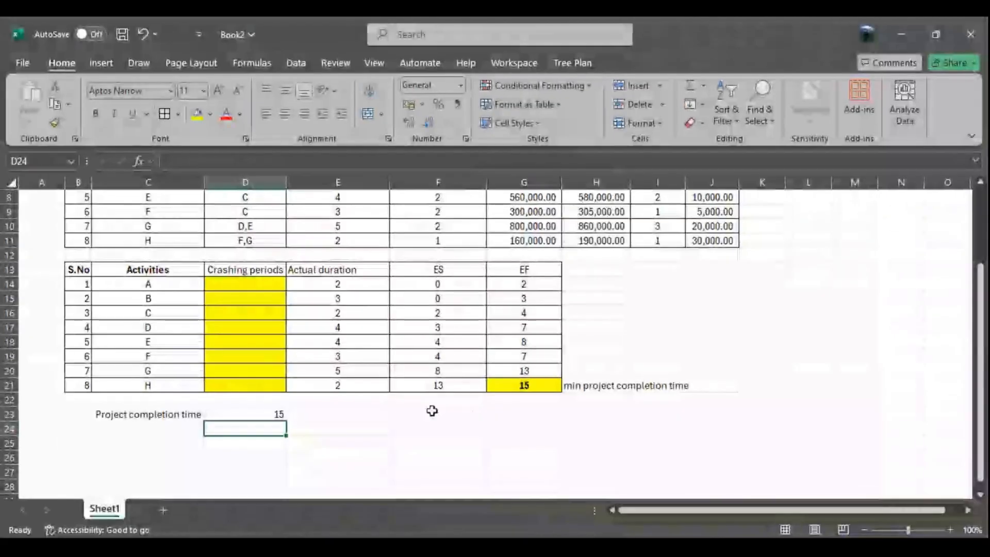
- Add the unit "weeks" in E23 beside the project completion time
click(348, 413)
text(weeks)
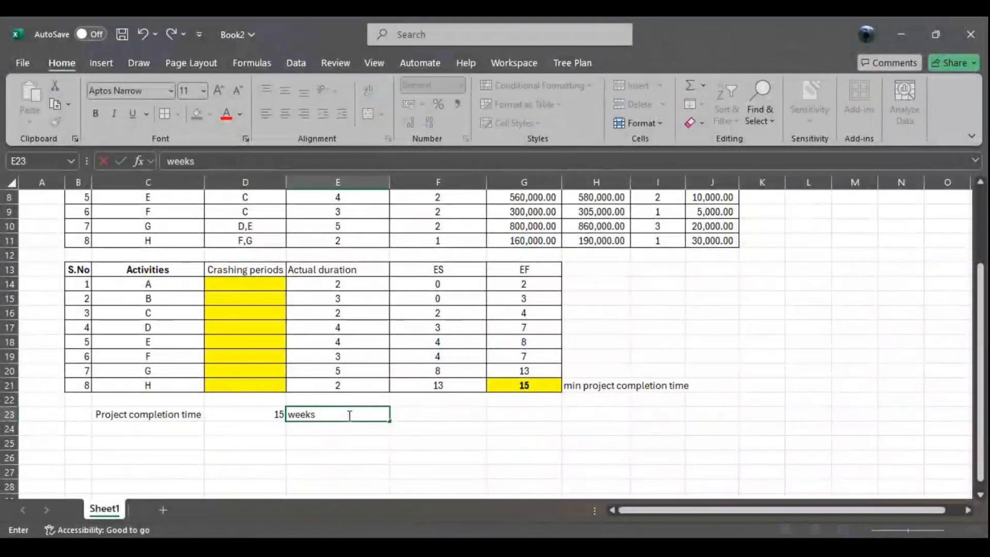
click(420, 457)
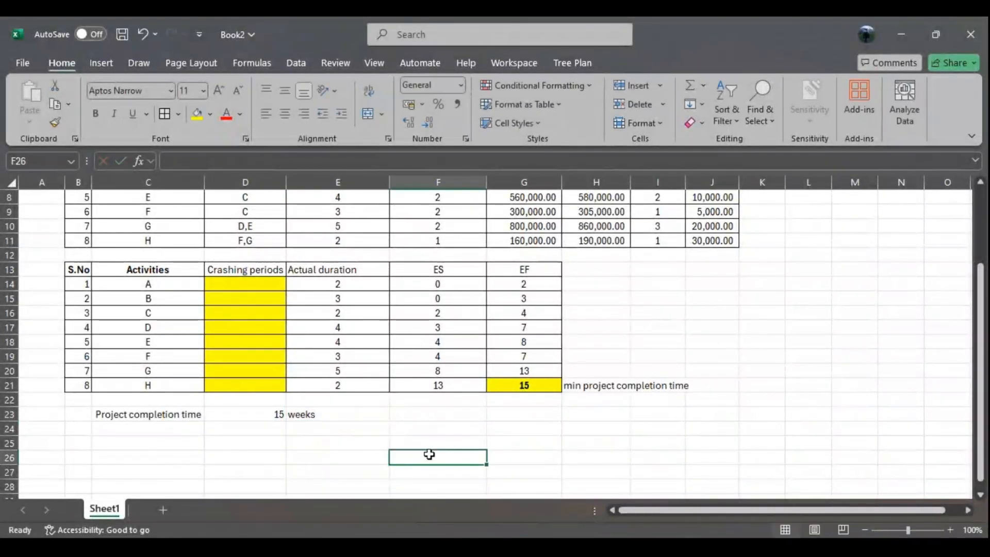
- Add cell borders around the project completion time label and its value in C23:D23
click(254, 414)
drag(147, 415, 257, 414)
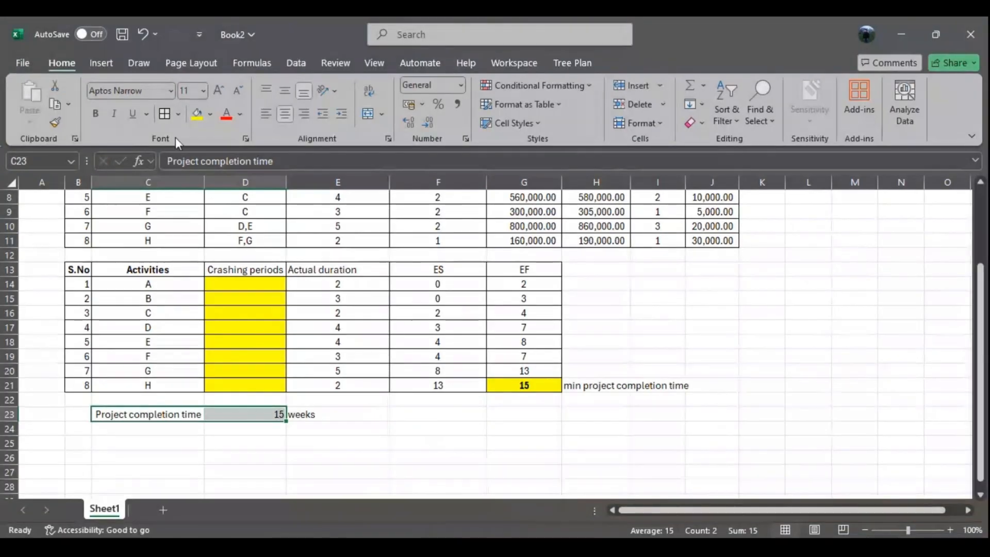
click(165, 114)
click(314, 428)
- Center the project completion time value in D23 and format it bold and italic
click(249, 411)
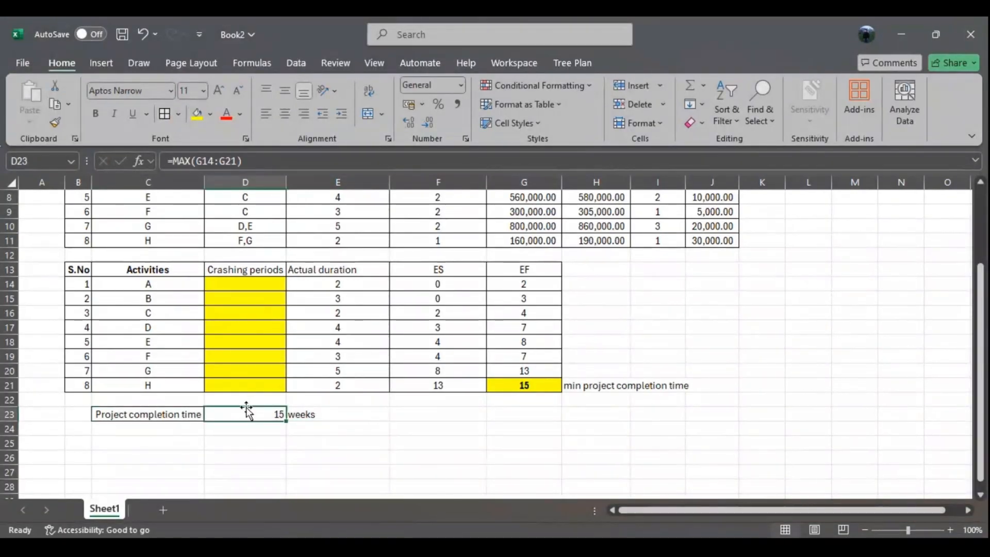
click(284, 114)
click(95, 113)
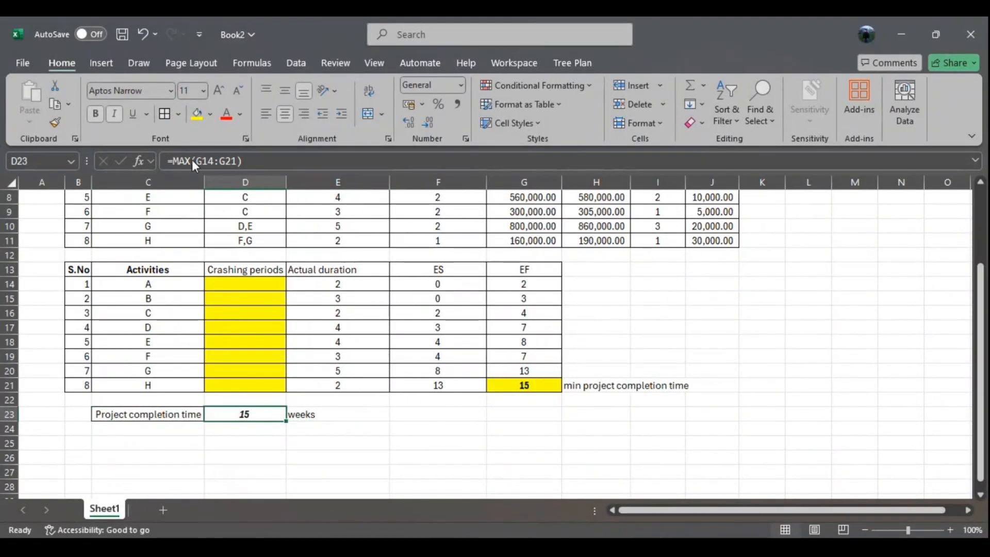
click(344, 417)
click(247, 423)
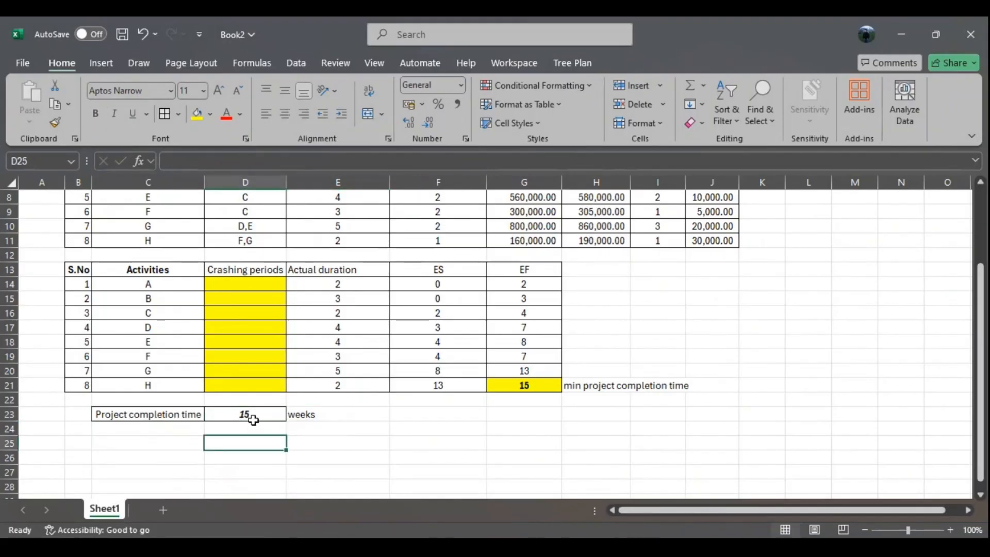
click(246, 416)
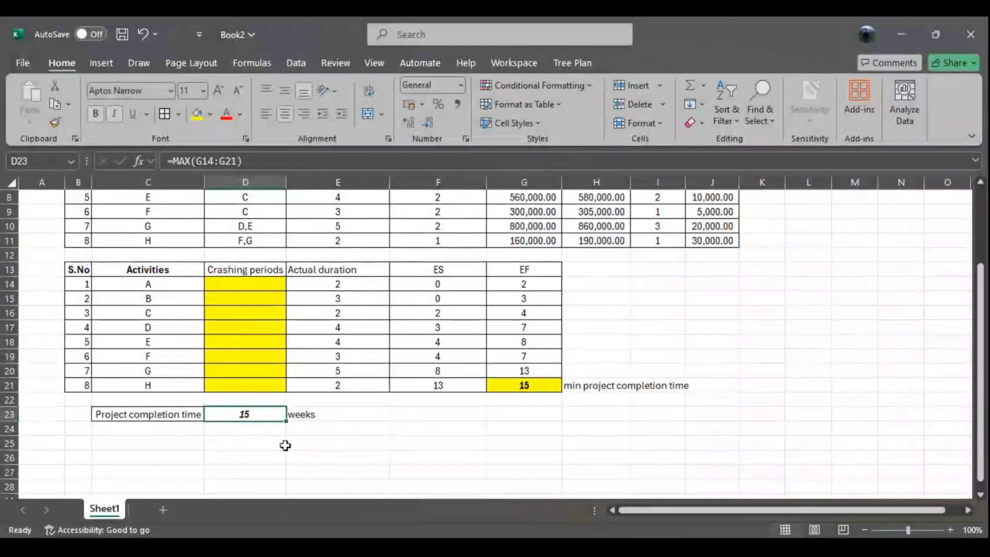
key(ctrl+i)
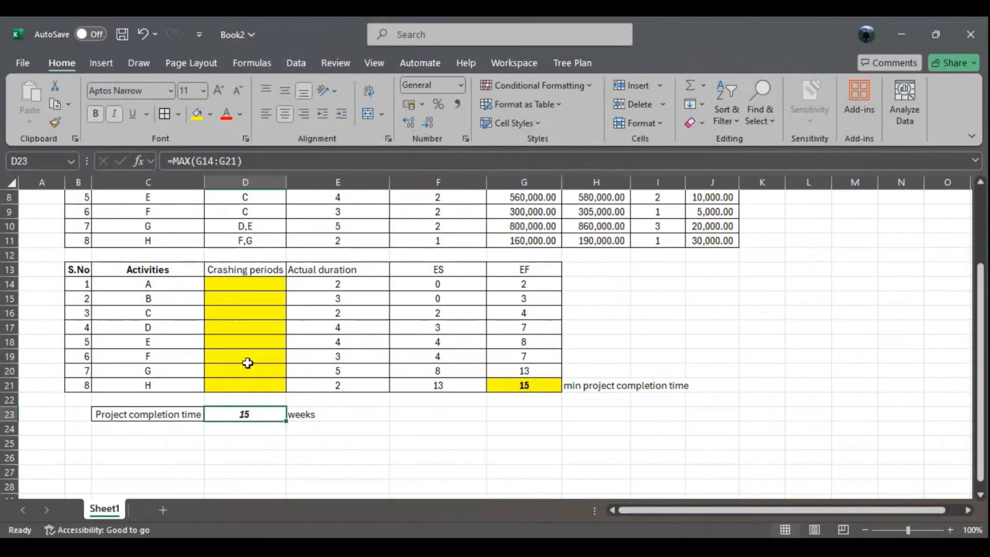
- Open Solver and reset all of its options and cell selections
click(298, 63)
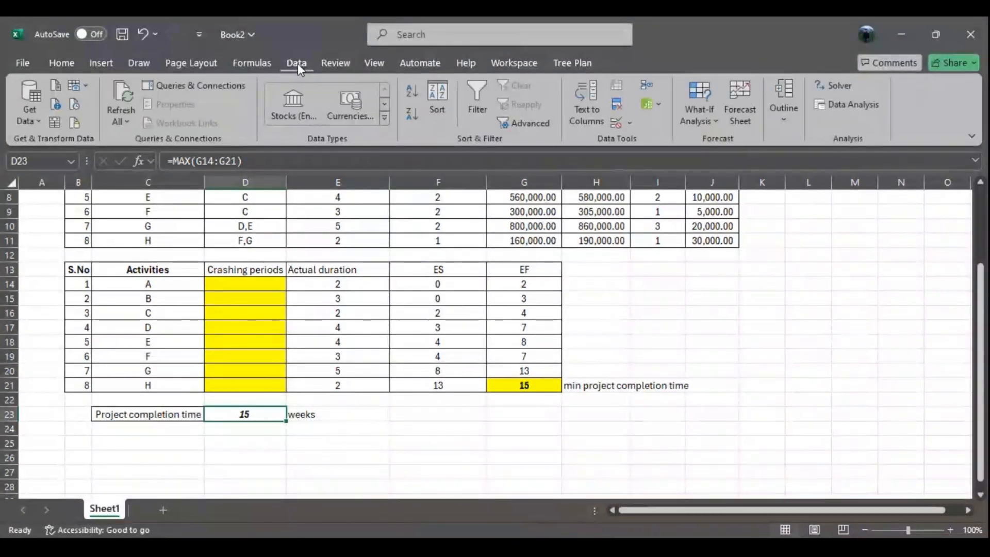
click(834, 85)
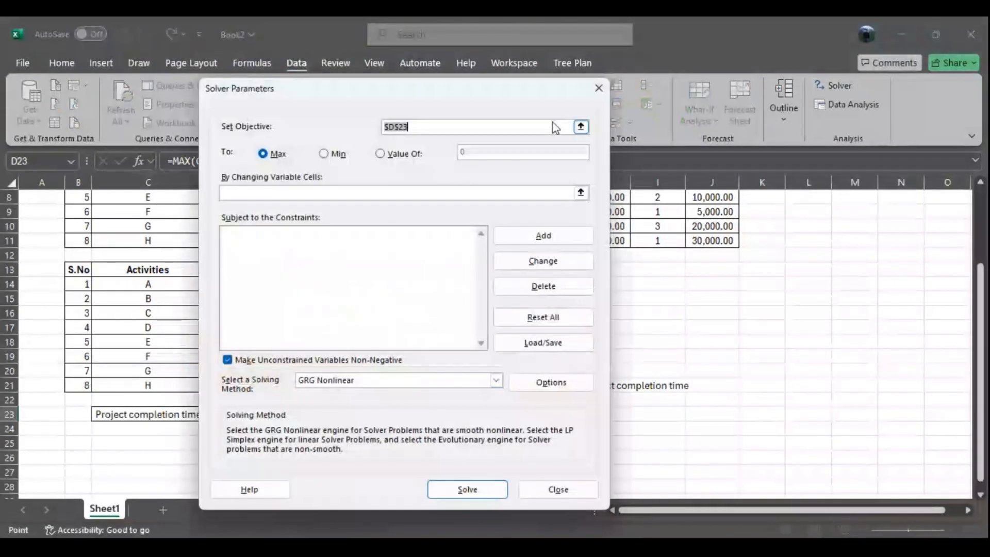
drag(525, 94, 748, 71)
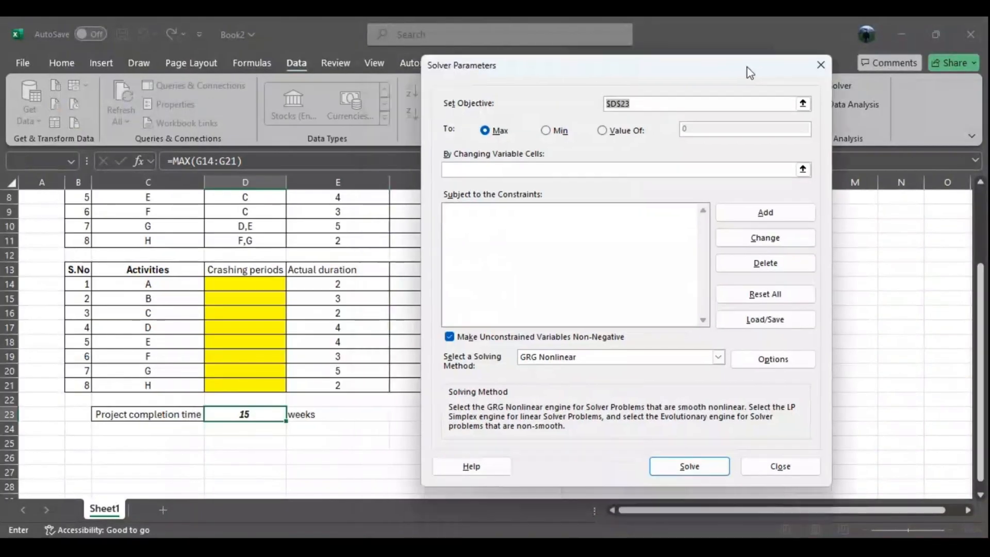
click(787, 301)
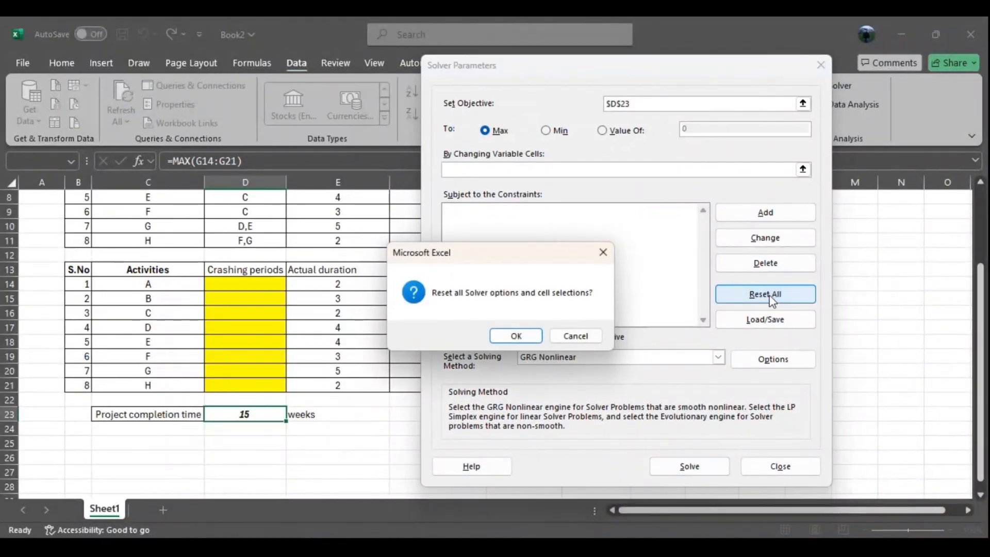
click(605, 255)
click(753, 294)
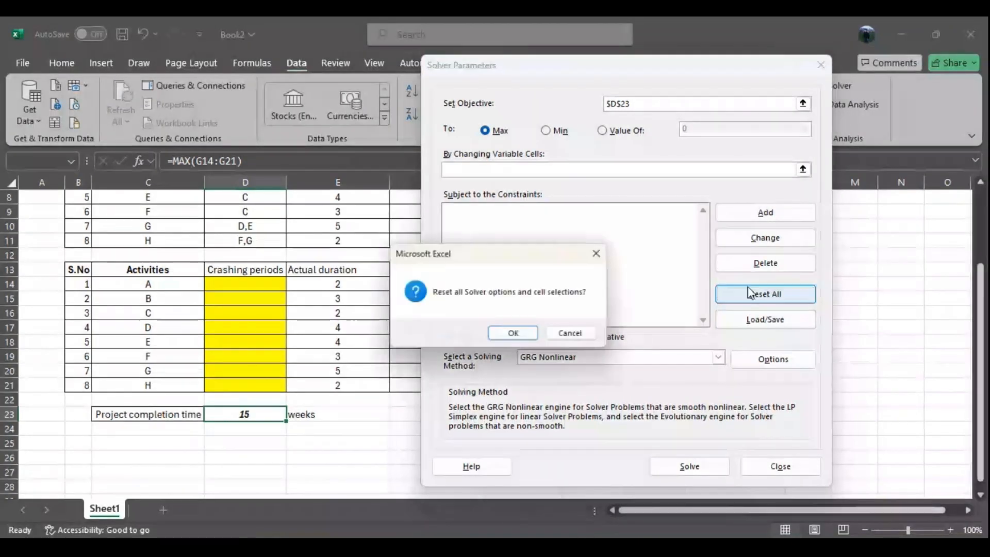
click(516, 335)
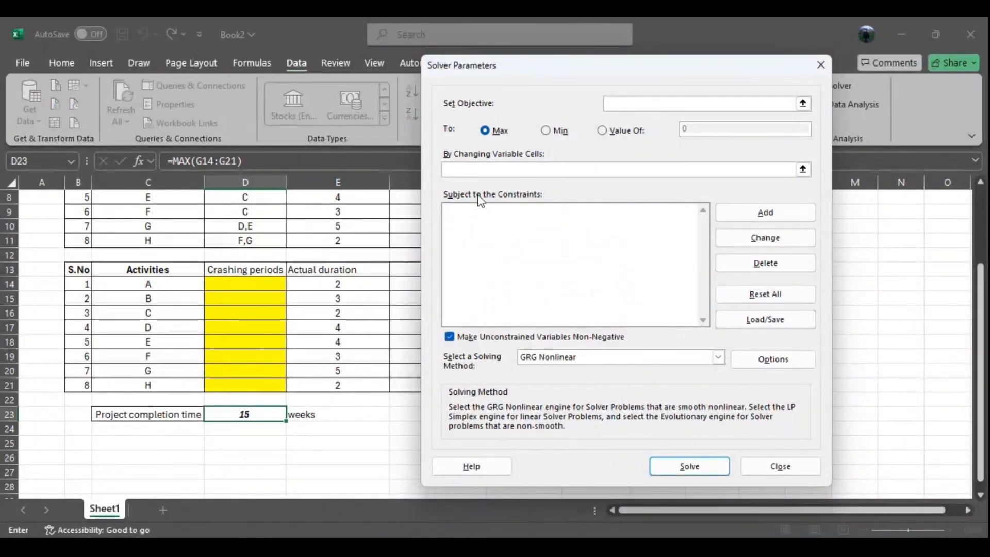
- Switch to the Word document and handwrite Z* P.D = x1 + x2 + … + x8 below the network, circling Z* P.D and boxing the sum
click(643, 548)
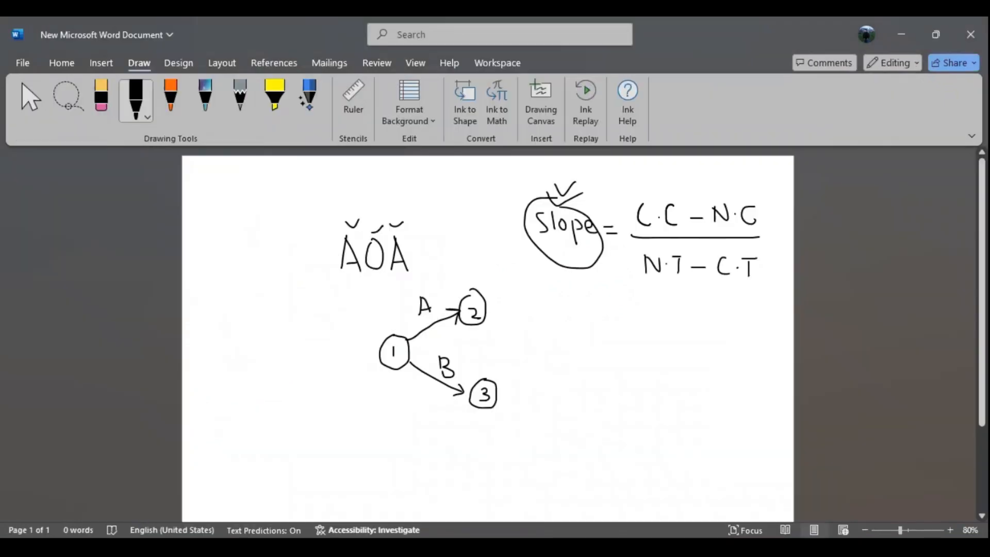
scroll(628, 405, down, 3)
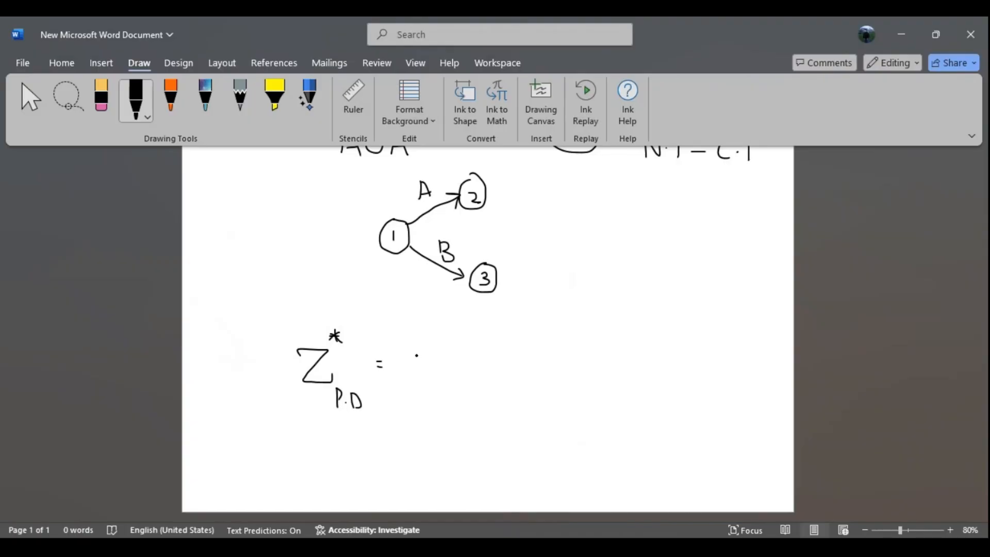
drag(415, 352, 420, 366)
drag(479, 354, 481, 373)
drag(488, 354, 495, 367)
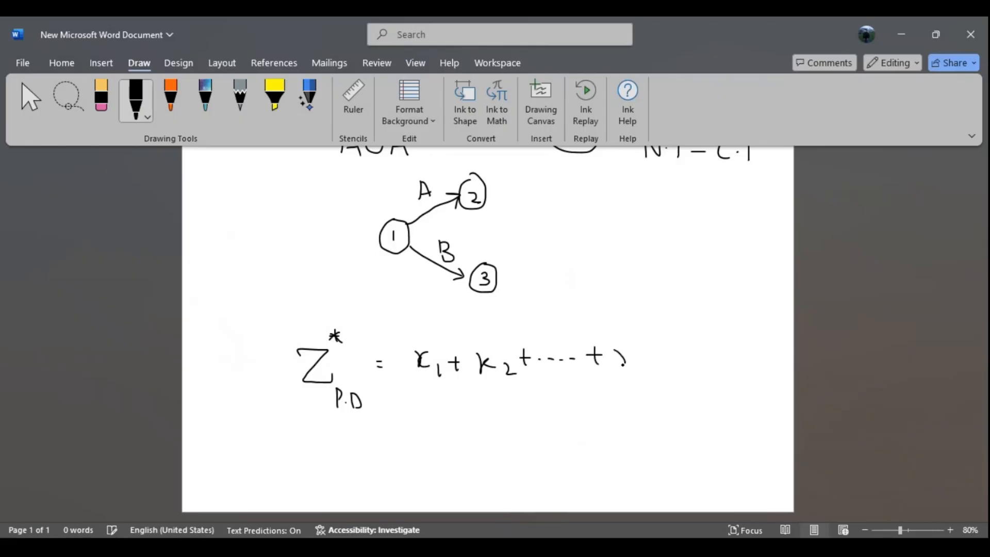
drag(625, 363, 633, 365)
drag(640, 362, 647, 361)
mouse_move(289, 343)
mouse_down()
mouse_move(373, 408)
mouse_move(342, 329)
mouse_up()
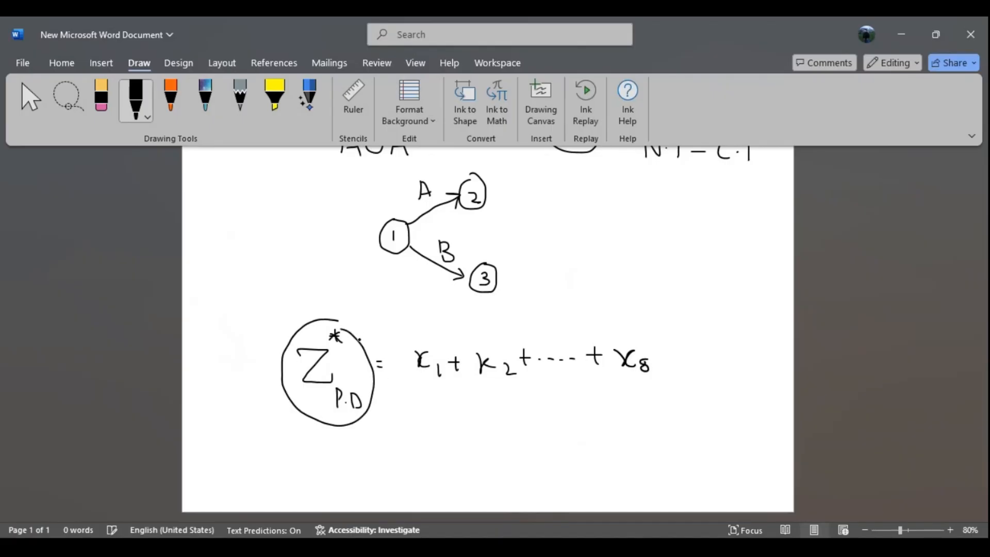
mouse_move(443, 384)
mouse_down()
mouse_move(667, 378)
mouse_move(473, 329)
mouse_move(407, 337)
mouse_up()
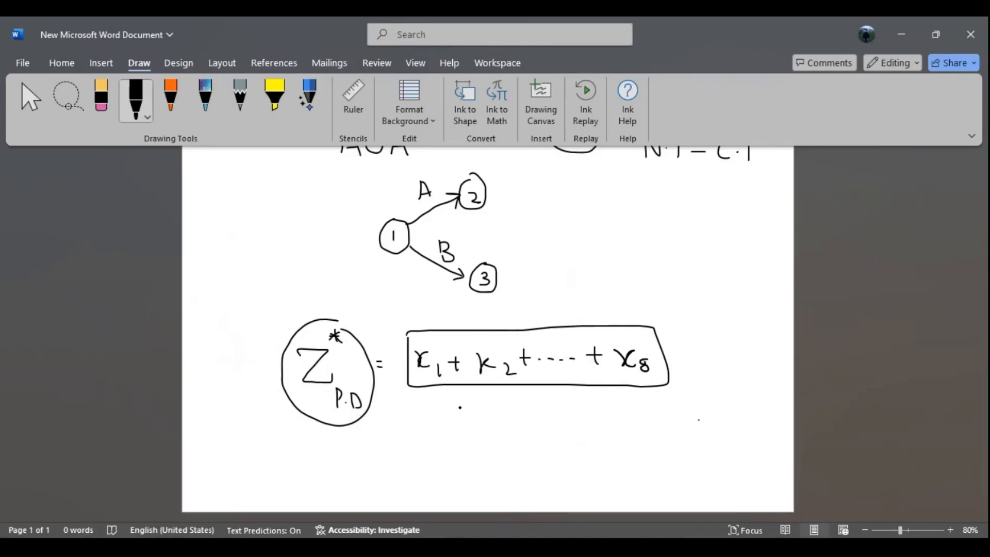
- Return to the Excel workbook, close the Solver parameters and review the list of activities in the upper table
click(901, 34)
click(820, 70)
scroll(723, 307, up, 3)
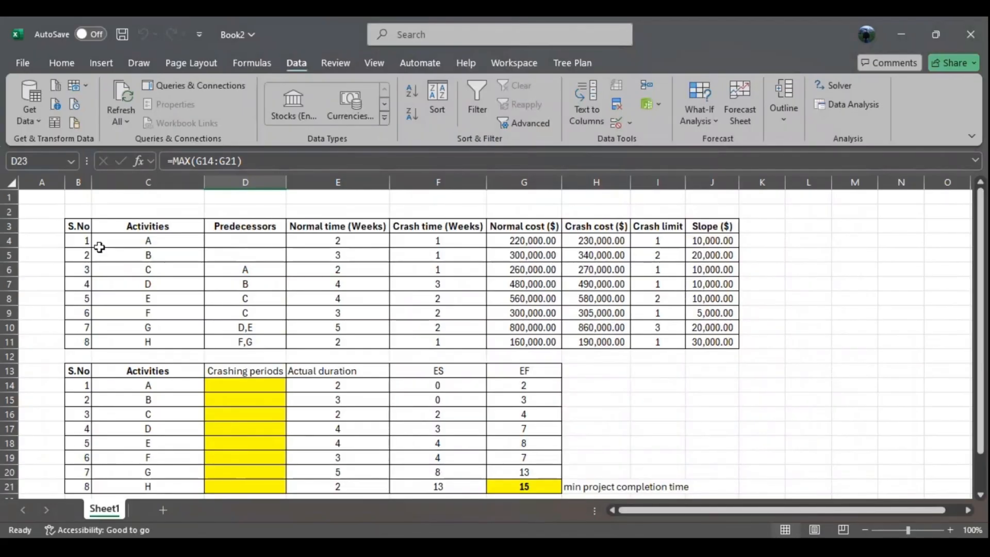
- Switch to the Word document and draw labelled arrows from x1 to A, x2 to B and x8 to H
click(697, 546)
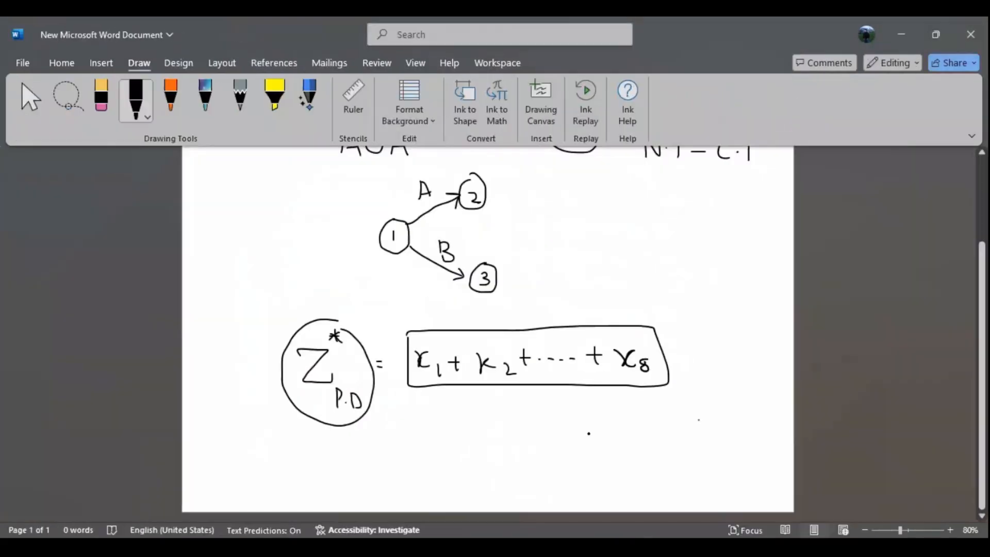
mouse_move(424, 375)
mouse_down()
mouse_move(417, 417)
mouse_move(432, 417)
mouse_up()
drag(421, 446, 422, 465)
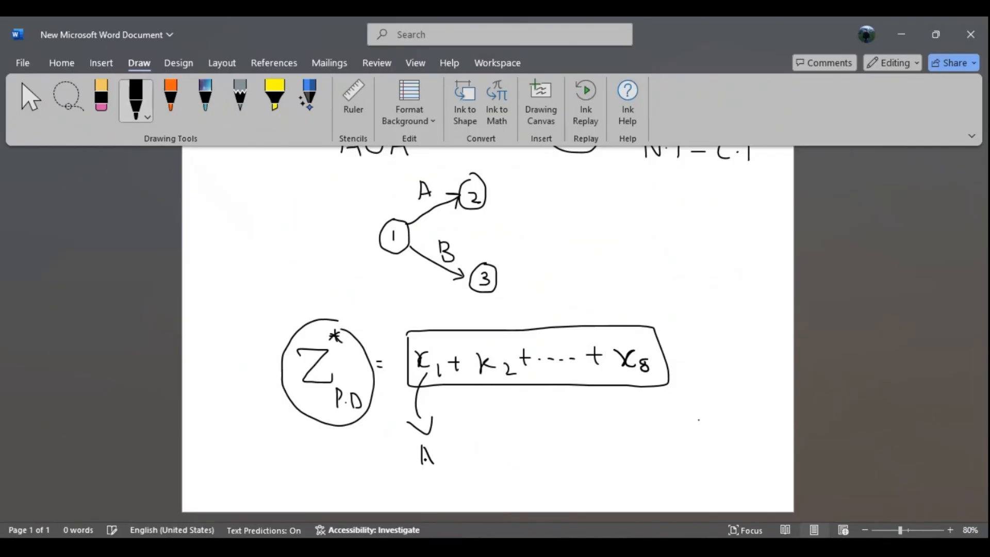
drag(486, 387, 483, 428)
drag(476, 421, 494, 419)
mouse_move(638, 382)
mouse_down()
mouse_move(636, 428)
mouse_move(647, 437)
mouse_up()
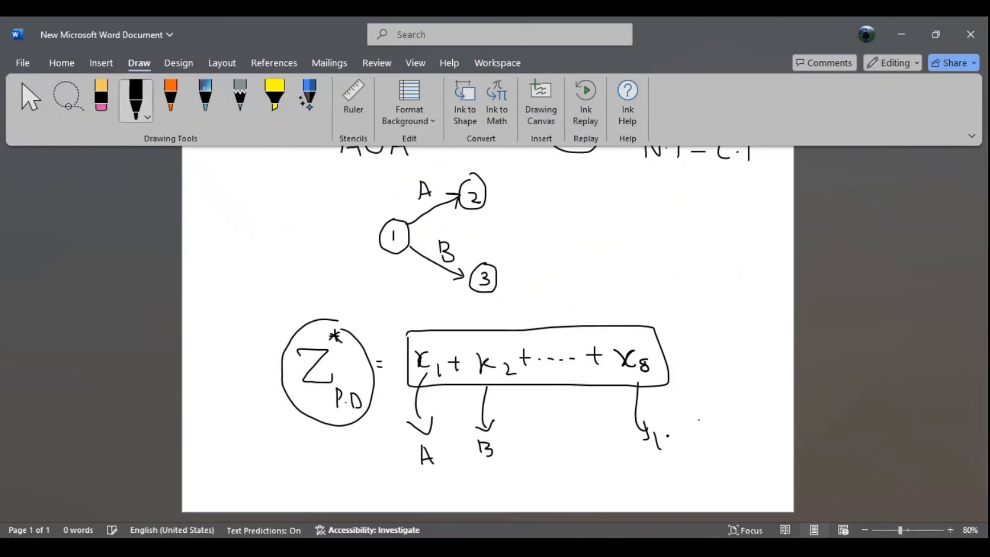
- Return to the Excel workbook and examine the crash limits of activities A, B and C
click(902, 34)
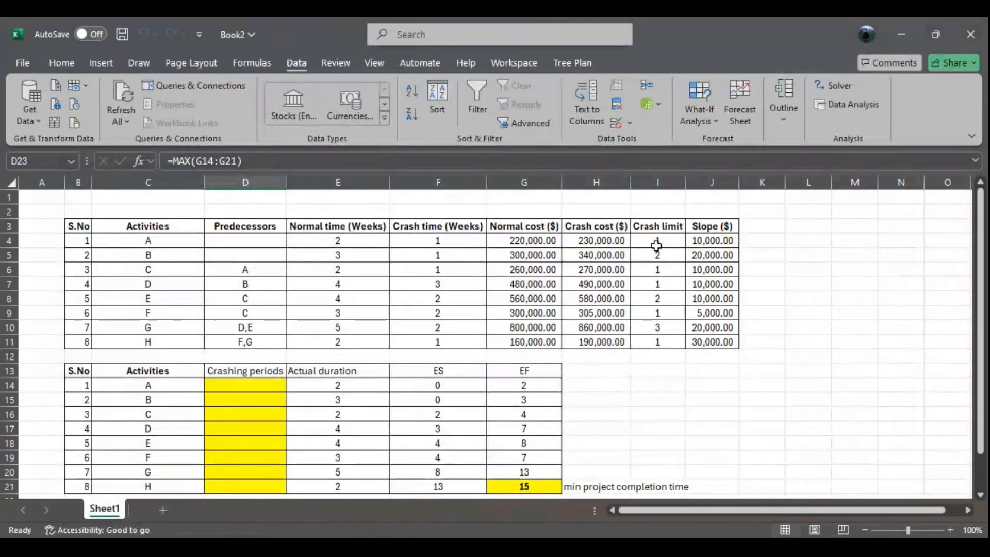
click(647, 243)
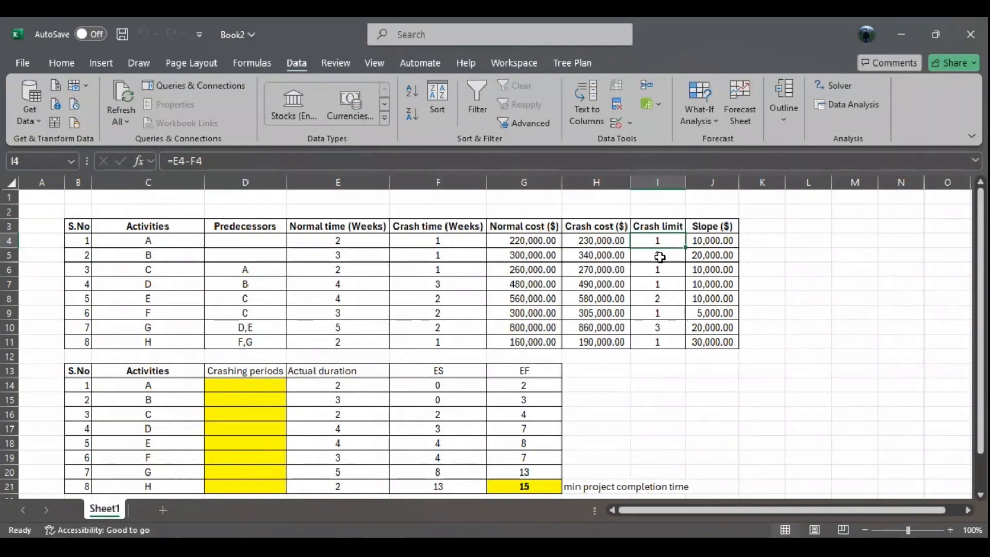
click(661, 258)
click(657, 270)
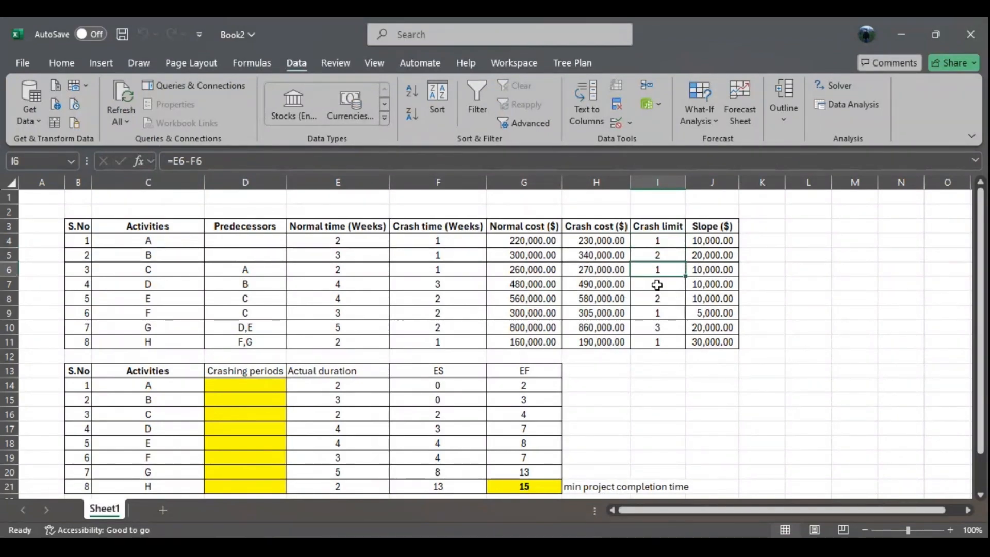
- Switch to the Word document and handwrite the crash limit constraints x1 ≤ 1, x2 ≤ 2, …, x8 ≤ beside the network
click(901, 34)
key(alt+Tab)
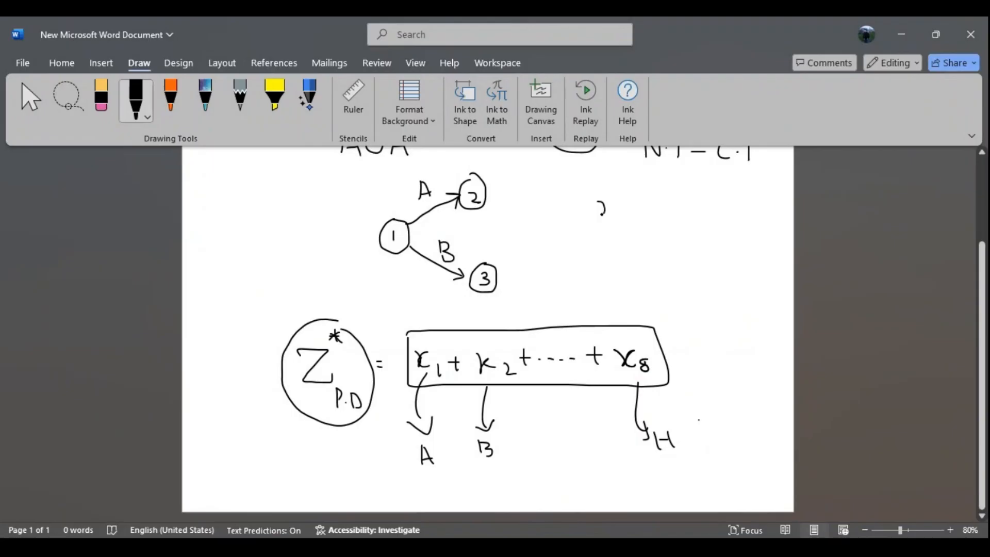
drag(602, 213, 677, 213)
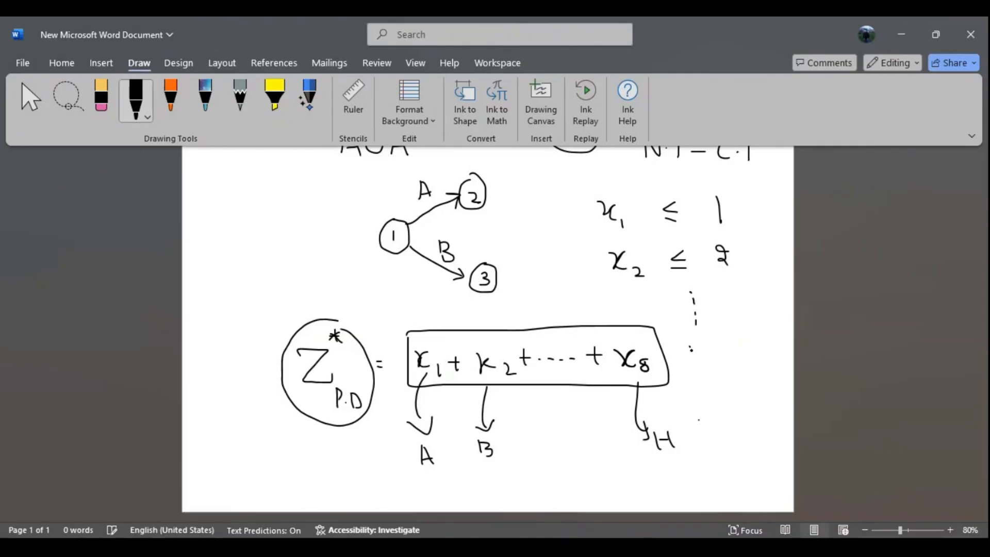
drag(702, 348, 707, 365)
click(718, 364)
key(alt+Tab)
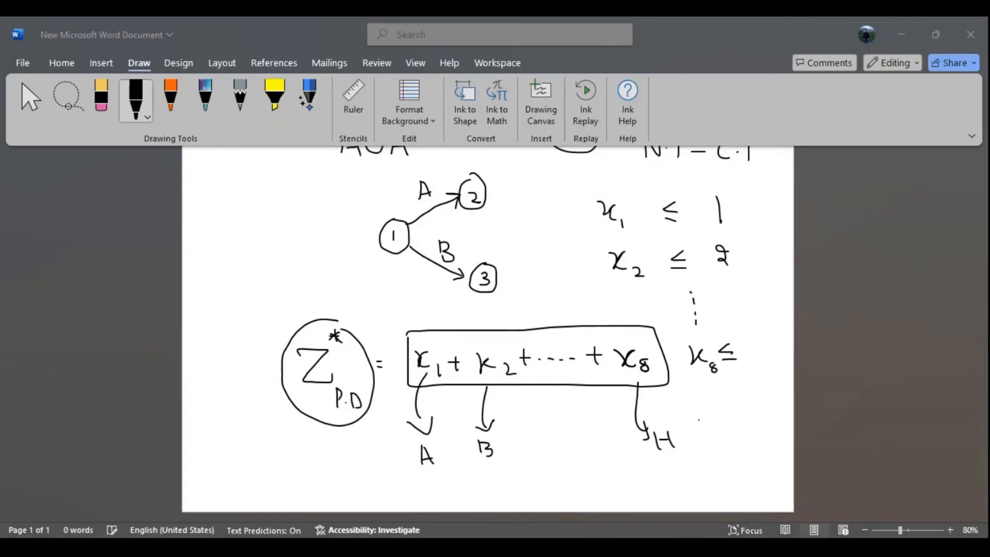
click(908, 41)
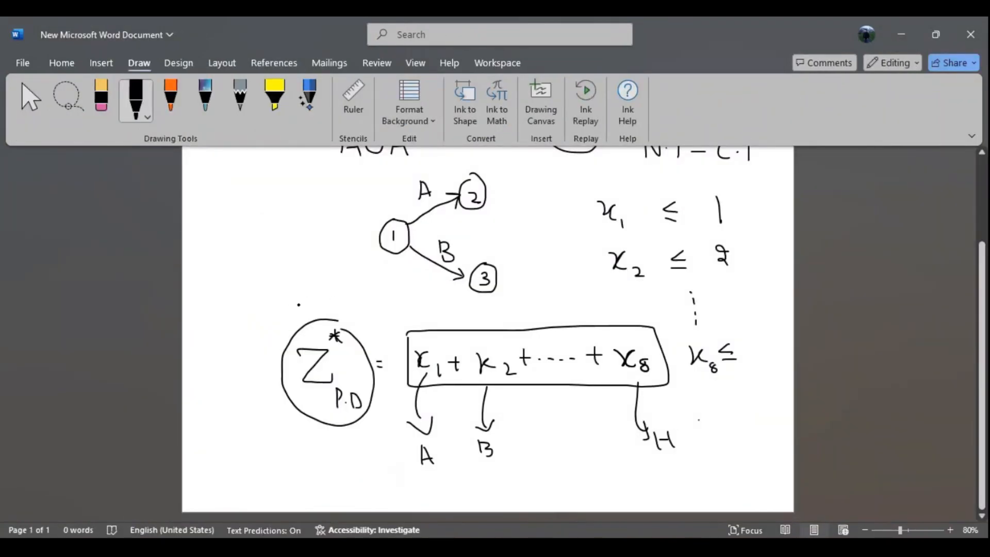
- Mark Z* P.D with a tick and an arrow to (min), and circle the x1 and x2 constraints
mouse_move(291, 312)
mouse_down()
mouse_move(311, 331)
mouse_move(341, 298)
mouse_up()
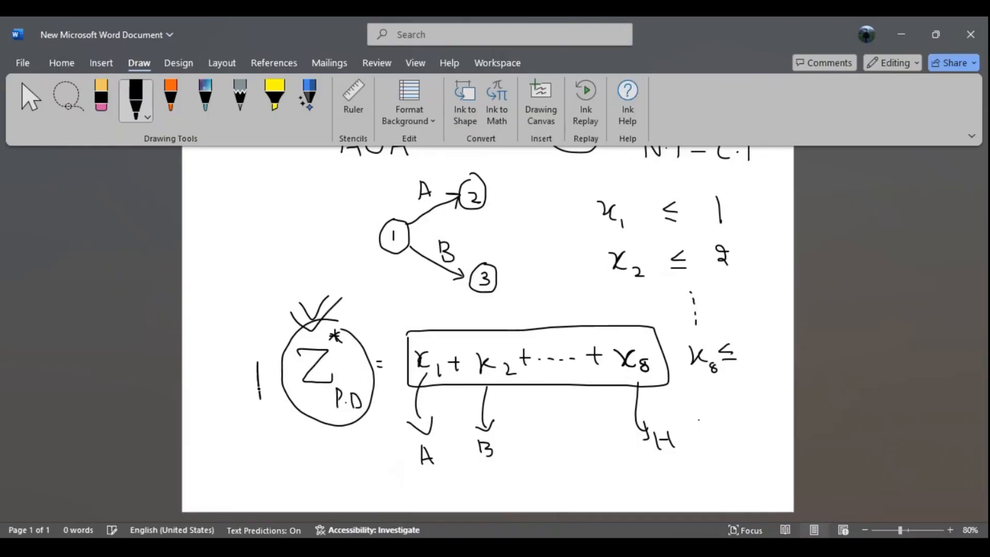
mouse_move(245, 422)
mouse_down()
mouse_move(260, 431)
mouse_move(282, 424)
mouse_move(289, 437)
mouse_move(268, 442)
mouse_up()
mouse_move(690, 189)
mouse_down()
mouse_move(707, 293)
mouse_move(696, 189)
mouse_up()
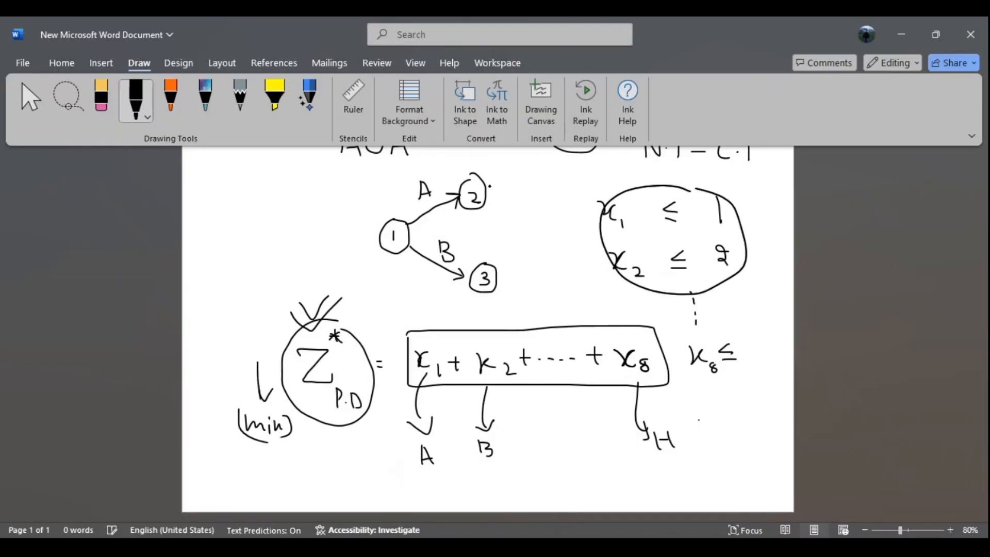
- Return to the Excel workbook and select the project completion time in D23
click(896, 36)
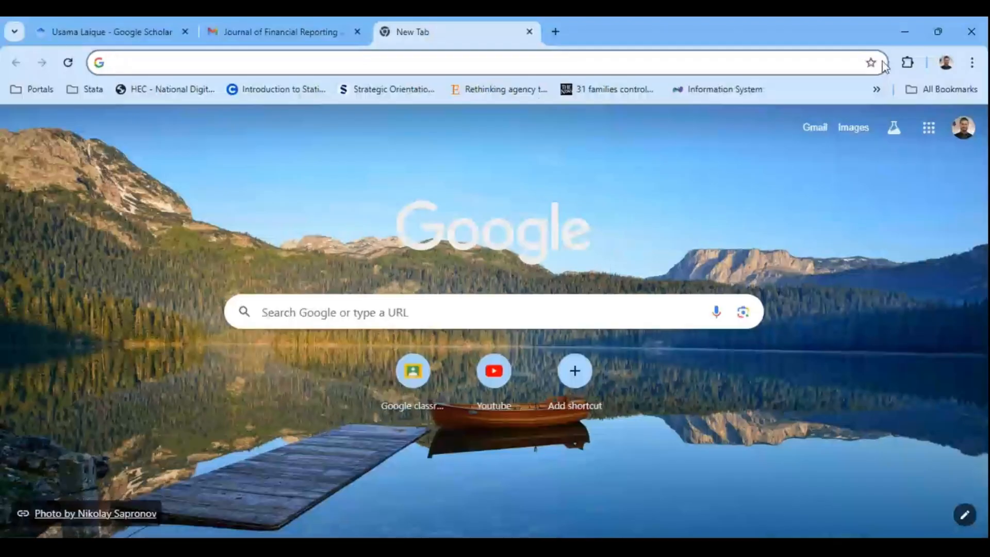
click(900, 32)
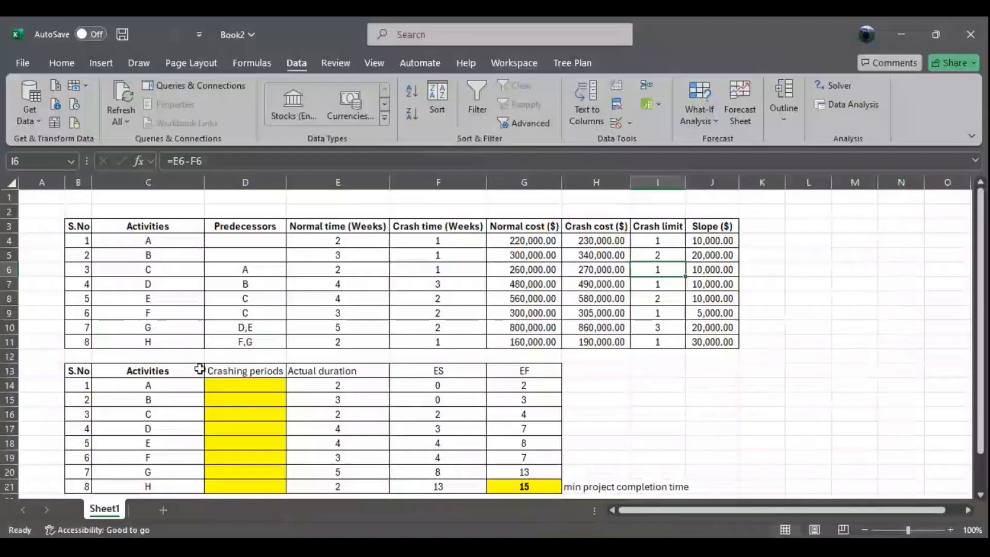
scroll(204, 431, down, 3)
click(244, 385)
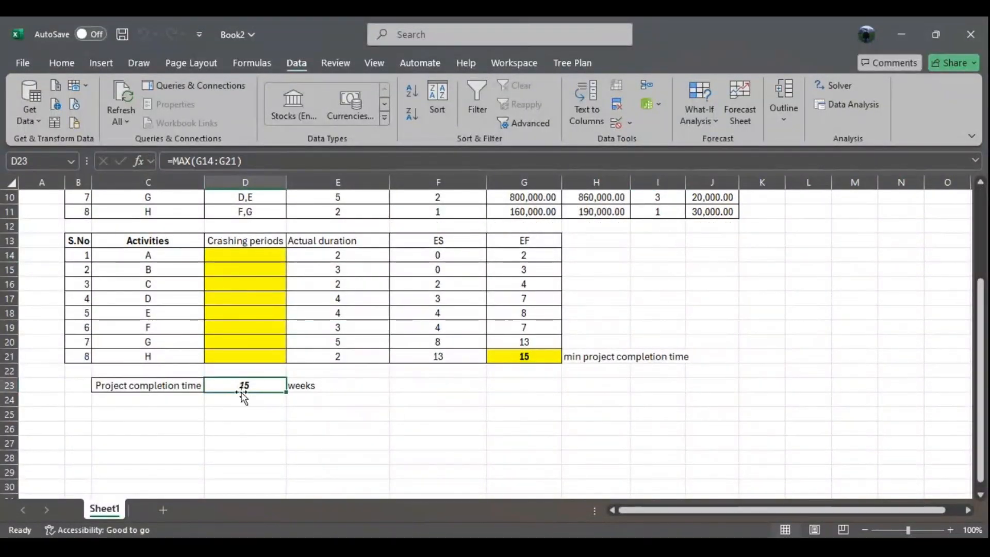
- Open Solver and set its objective to minimise the project completion time in $D$23
click(833, 85)
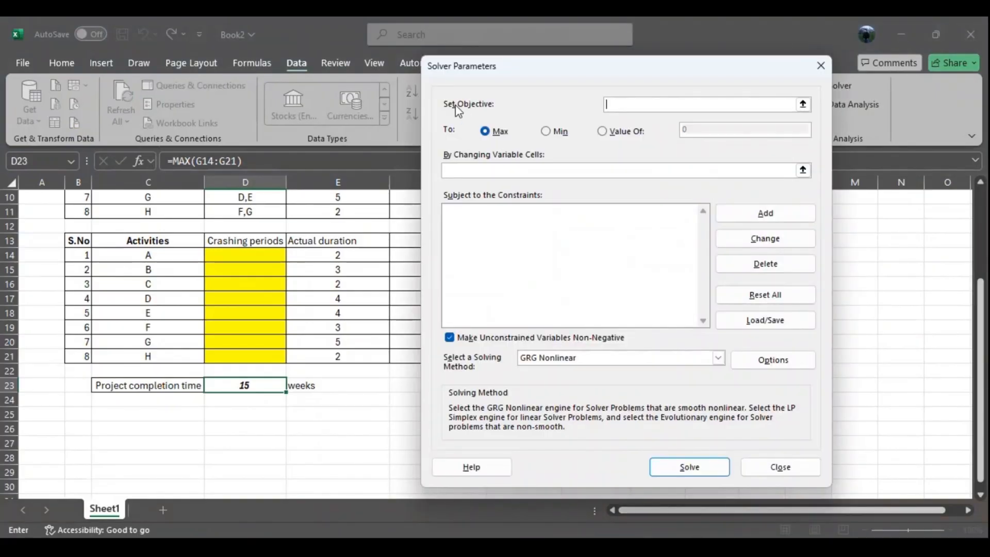
click(803, 105)
click(268, 385)
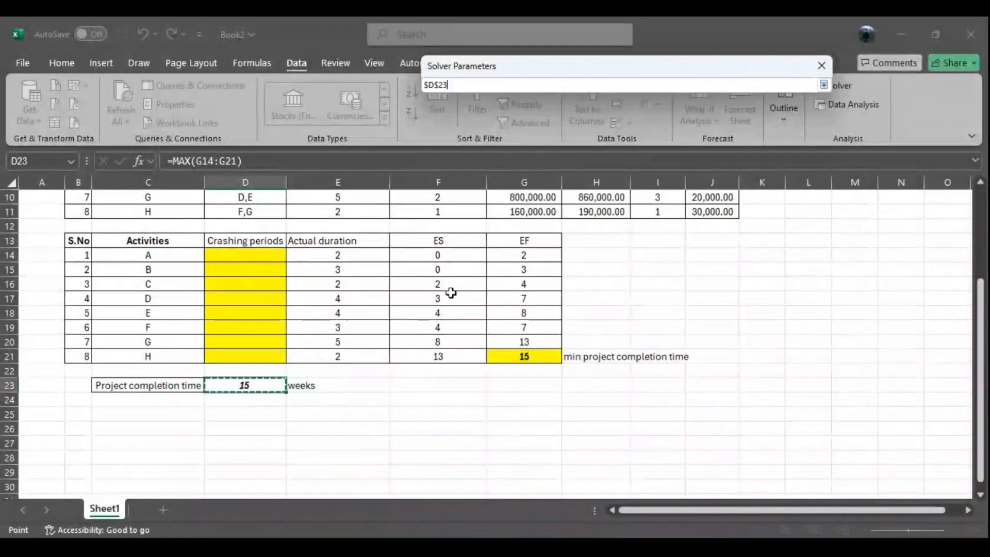
click(823, 84)
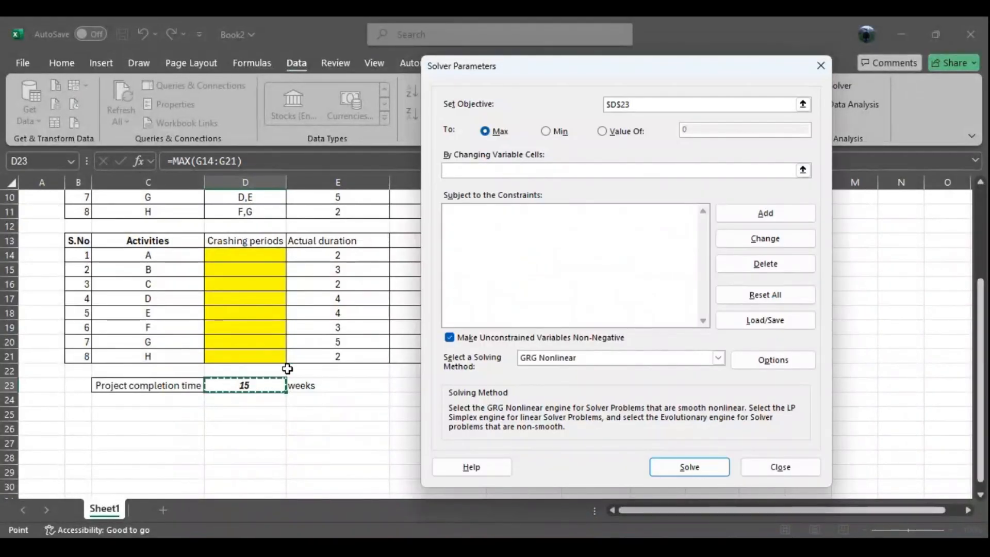
click(546, 132)
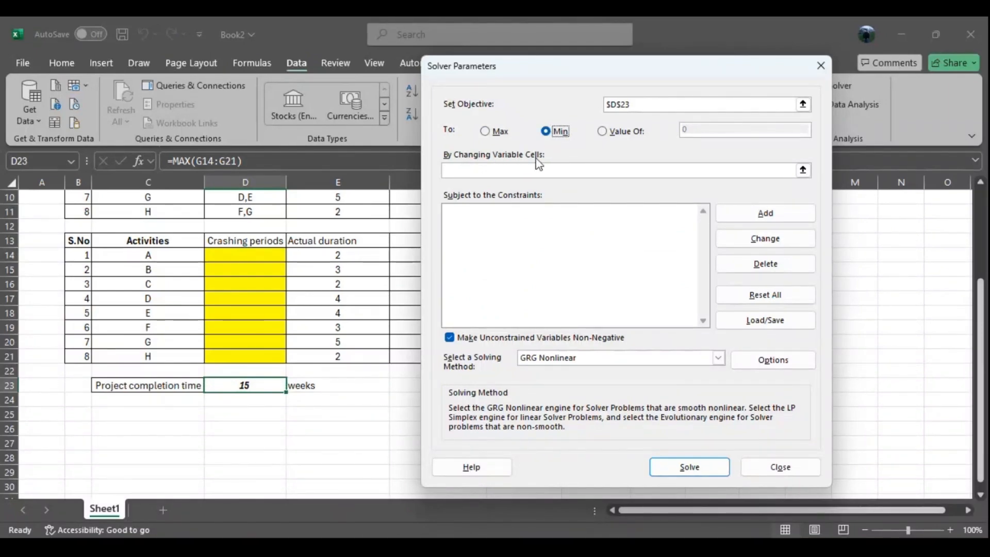
- Set the Solver variable cells to the crashing periods $D$14:$D$21
click(521, 169)
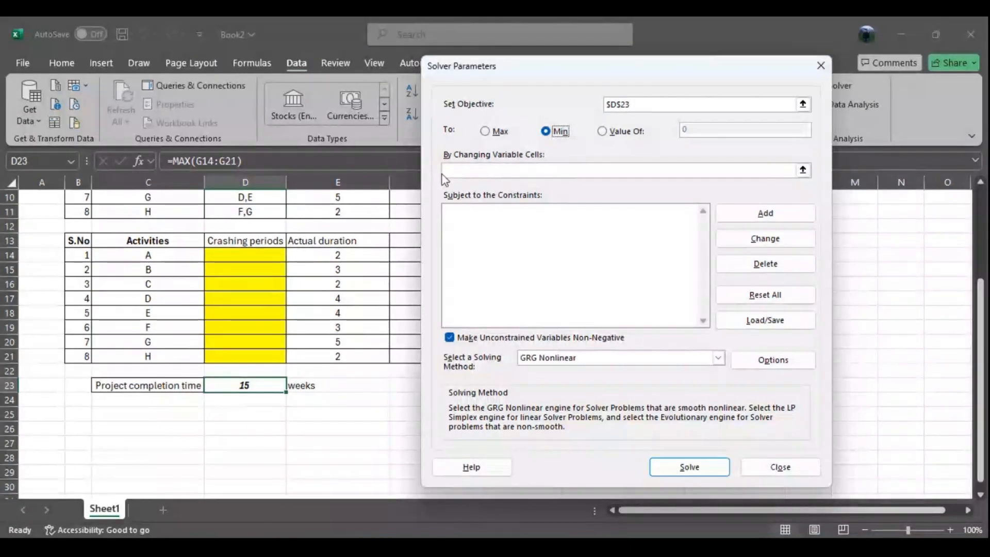
click(802, 170)
drag(242, 256, 245, 357)
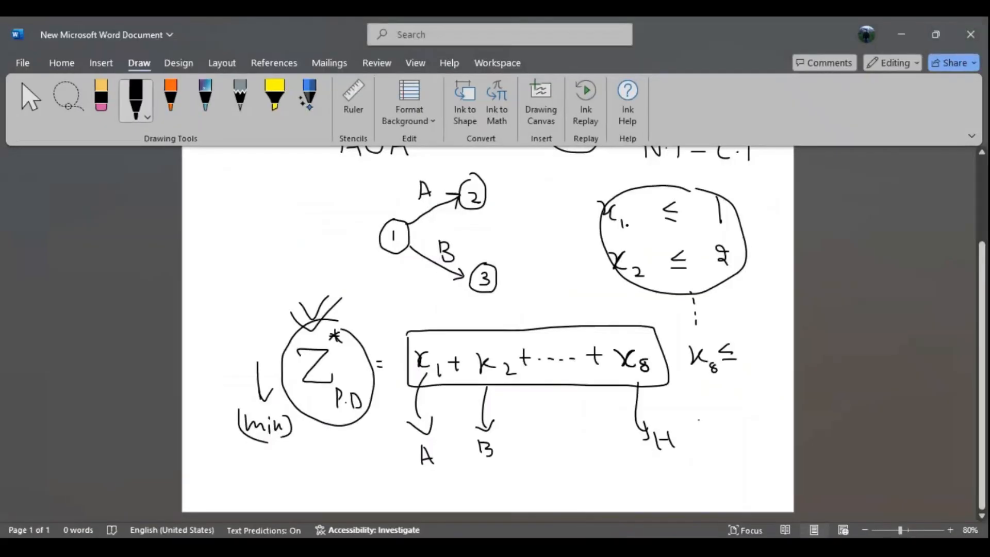
- In the Word document, draw pointer lines to x1, x2 and x8 in the boxed sum and label them D.V
drag(437, 313, 428, 343)
drag(498, 313, 485, 342)
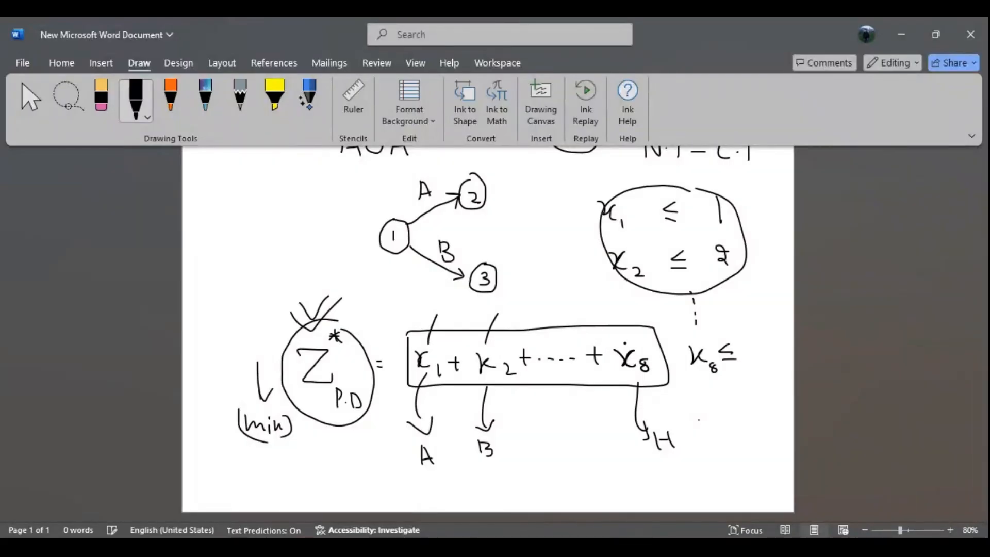
drag(526, 251, 531, 270)
drag(527, 252, 539, 273)
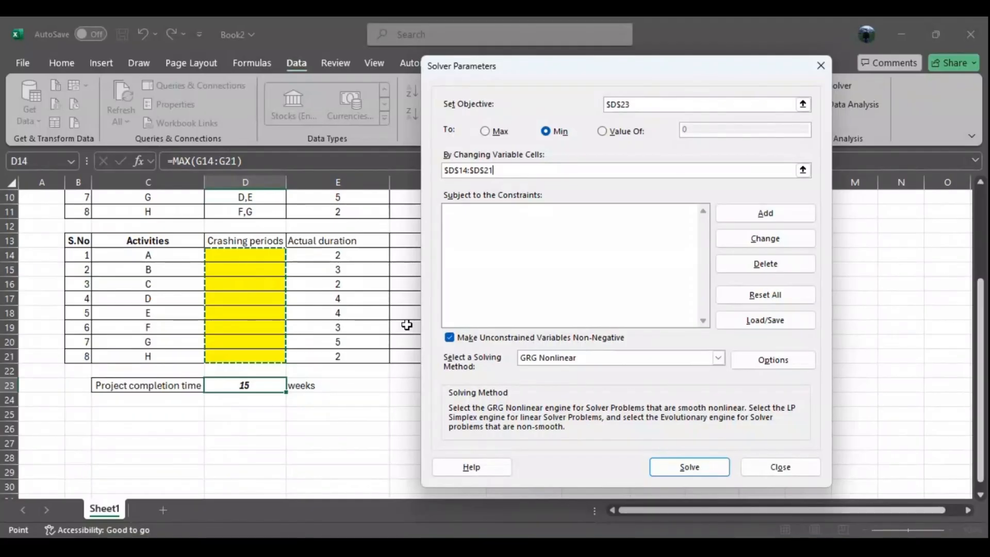
- In the workbook's Solver parameters, add a constraint keeping the crashing periods $D$14:$D$21 <= the crash limits $I$4:$I$11
click(741, 215)
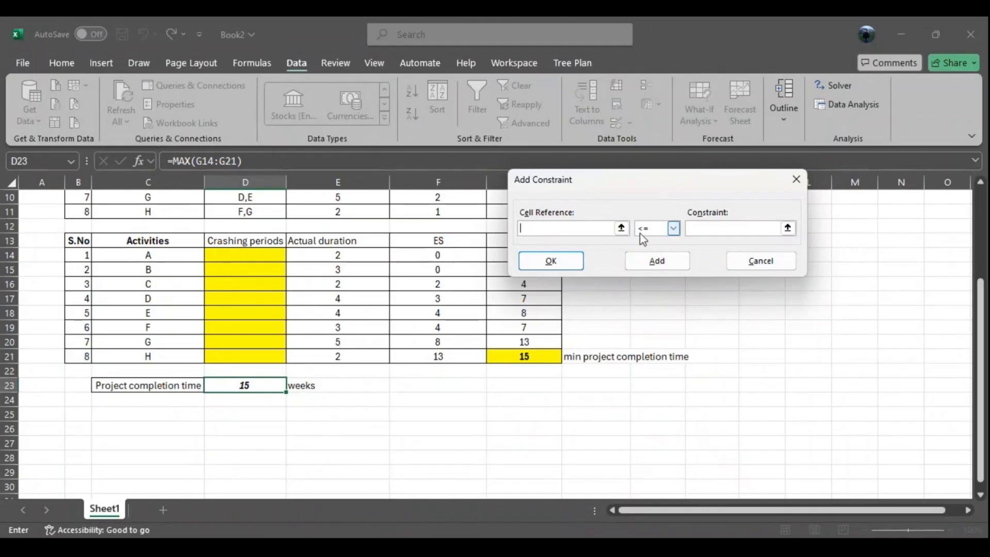
click(675, 228)
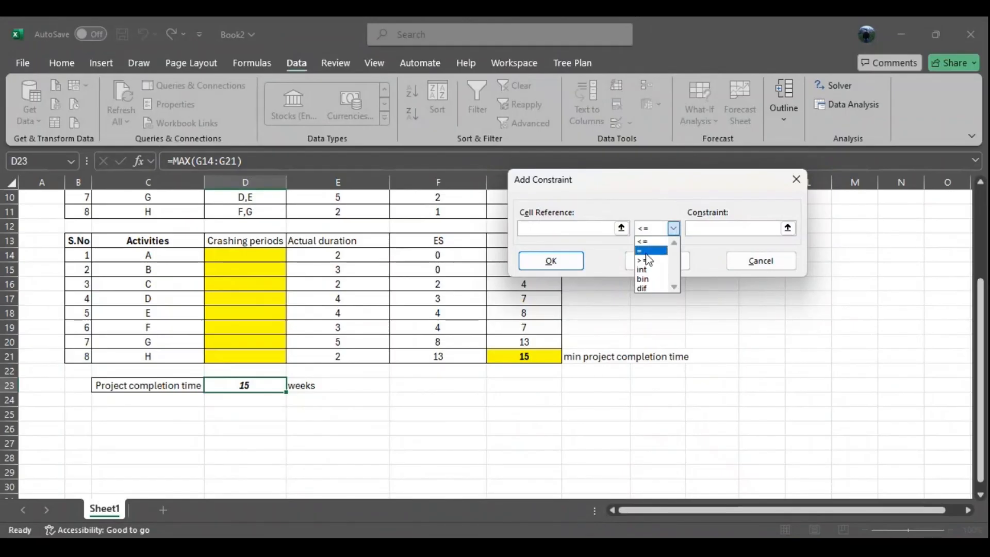
click(673, 230)
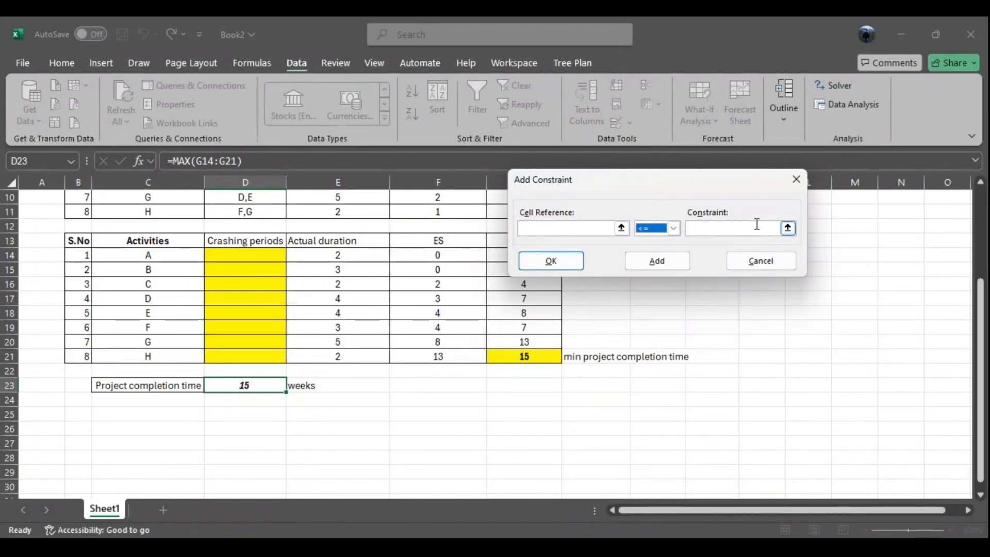
click(621, 228)
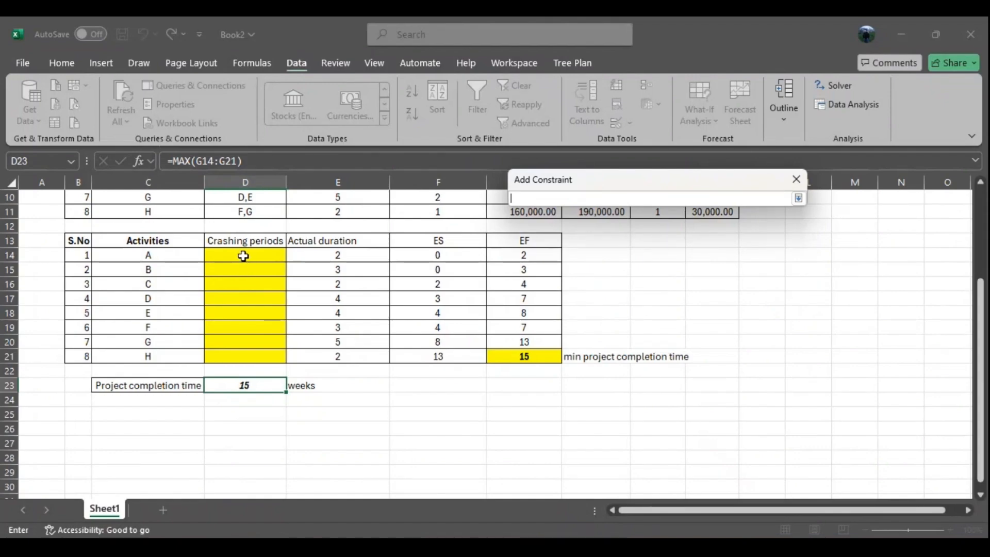
drag(245, 255, 213, 353)
click(797, 198)
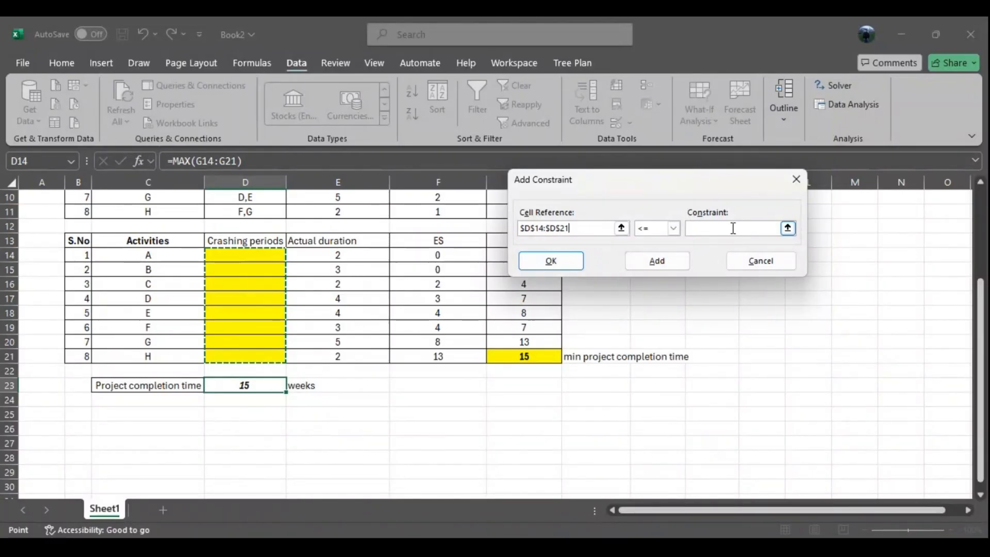
click(788, 228)
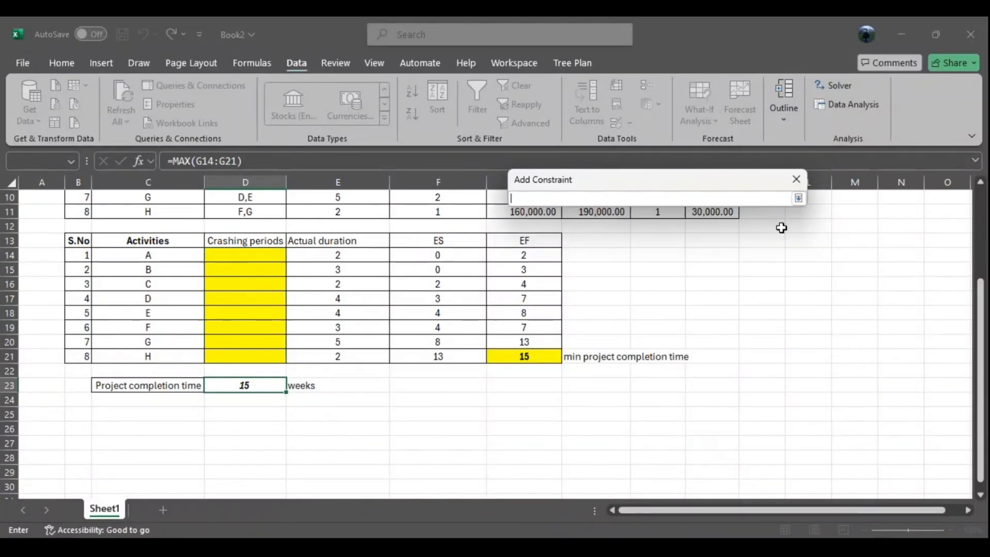
scroll(670, 320, up, 3)
click(664, 242)
drag(665, 244, 680, 333)
click(798, 198)
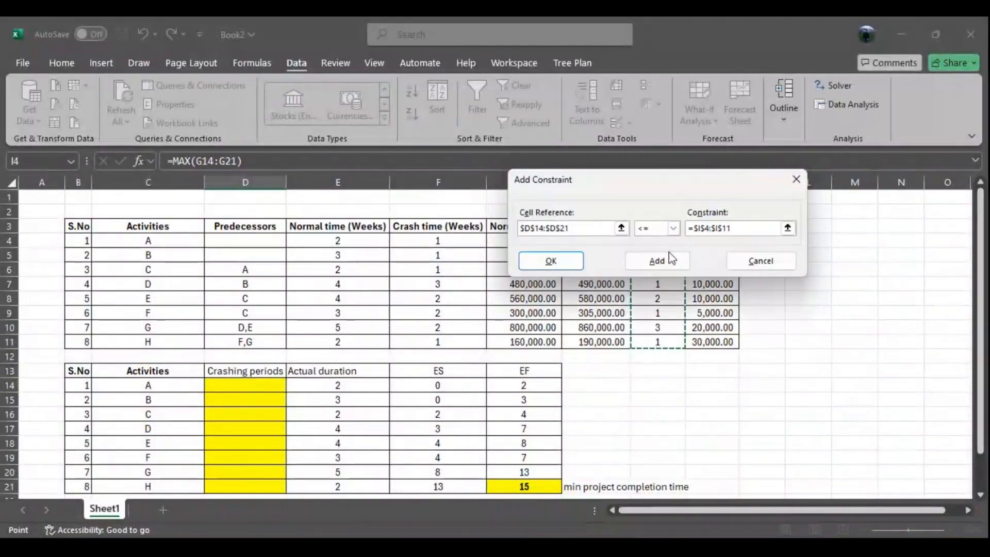
click(577, 262)
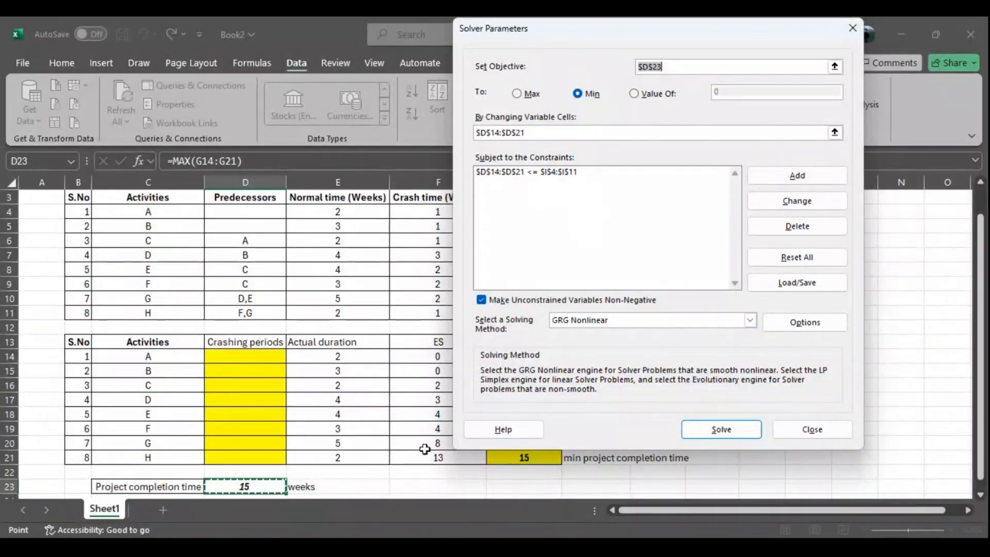
- Choose GRG Nonlinear as the solving method
click(750, 320)
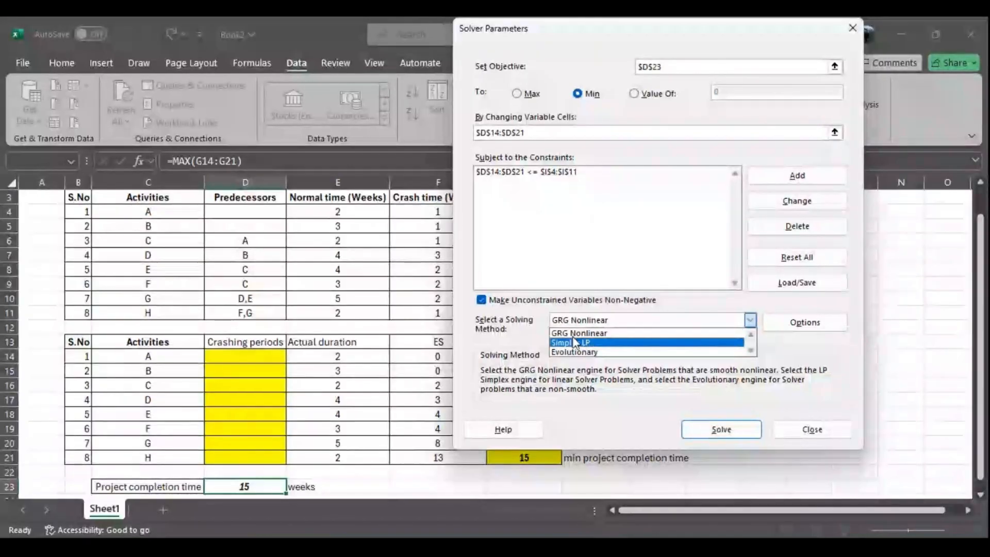
click(581, 333)
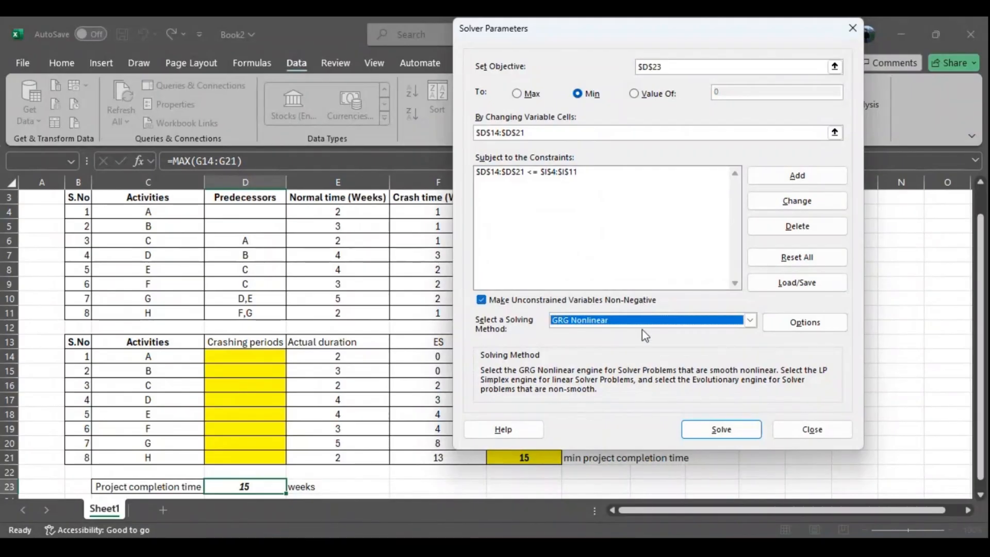
- Switch to the Word document, circle x1 and x2 in the sum and draw a −, 0, + number line with its positive side bracketed
key(alt+Tab)
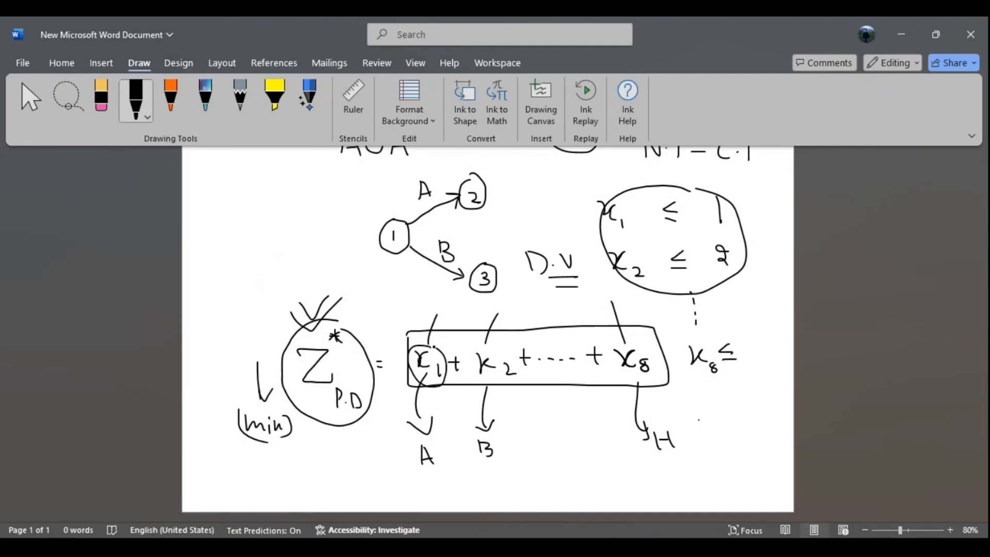
drag(434, 347, 513, 355)
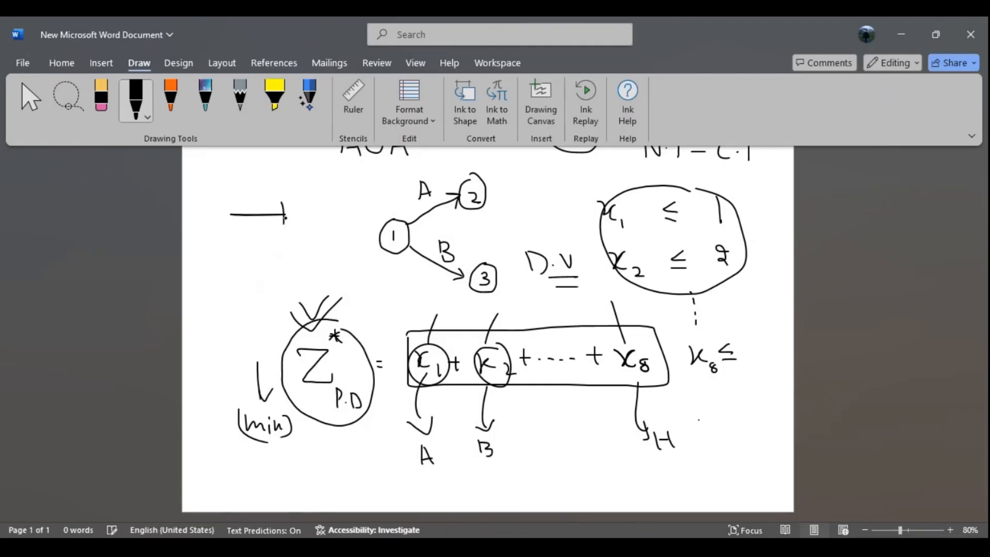
drag(283, 216, 336, 215)
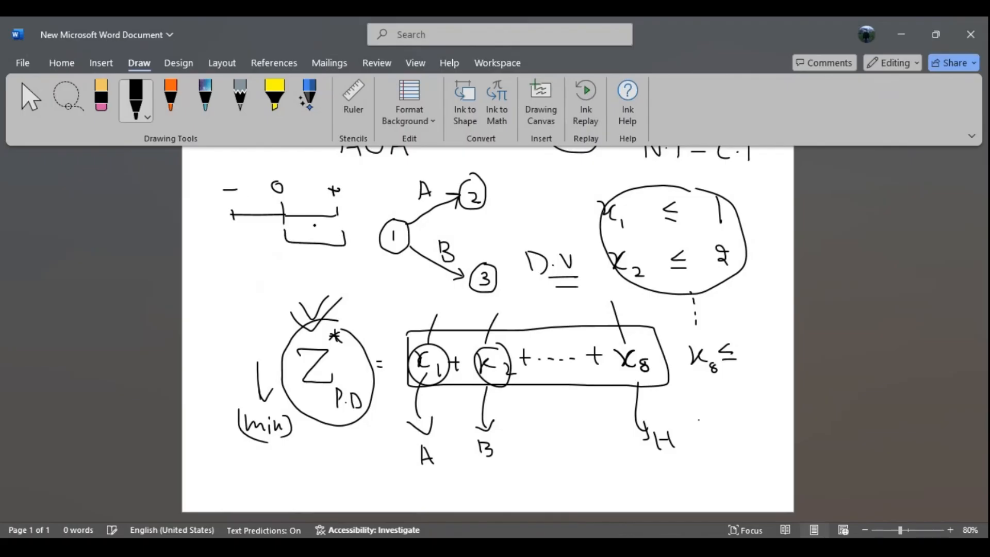
- Circle x1 in the first constraint, and handwrite and circle x1 ≥ 0 below the boxed sum
drag(627, 238, 620, 192)
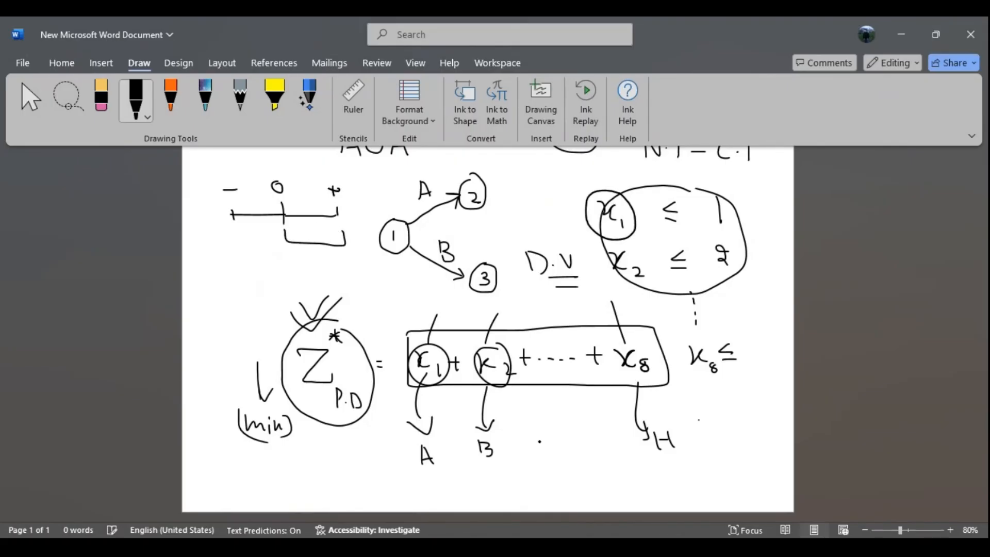
drag(549, 419, 552, 436)
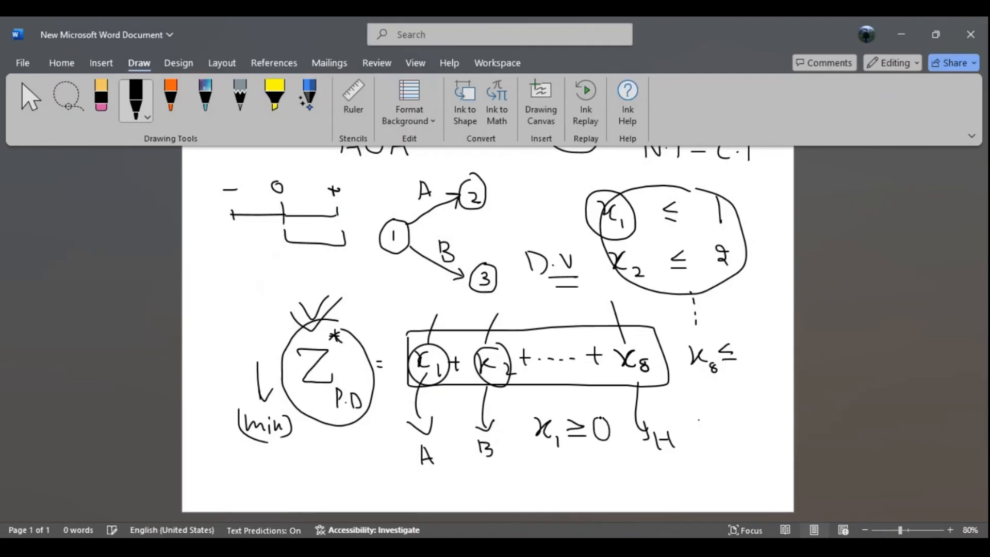
mouse_move(601, 400)
mouse_down()
mouse_move(573, 469)
mouse_move(598, 398)
mouse_up()
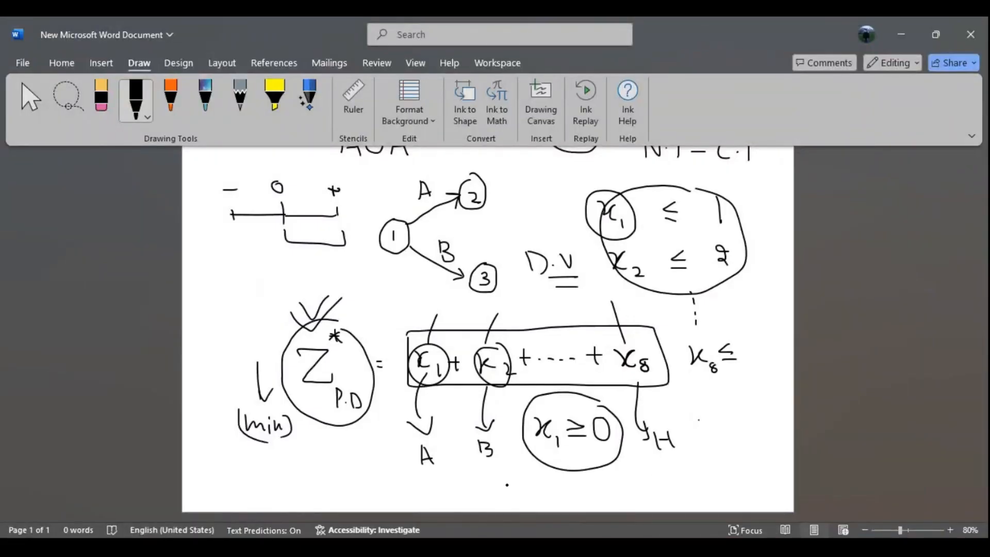
drag(528, 495, 538, 501)
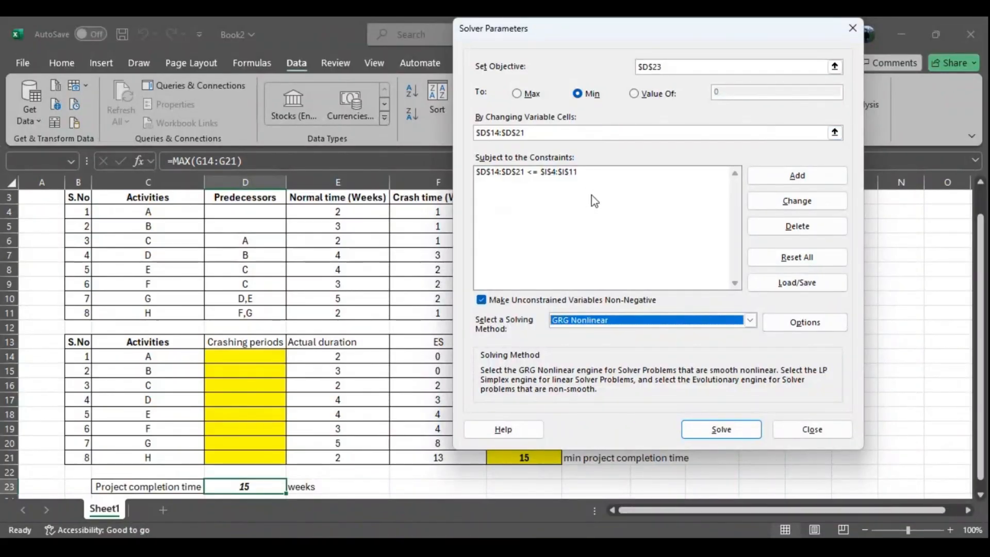
- Return to the Excel workbook and solve the crashing model with the entered Solver parameters
click(706, 430)
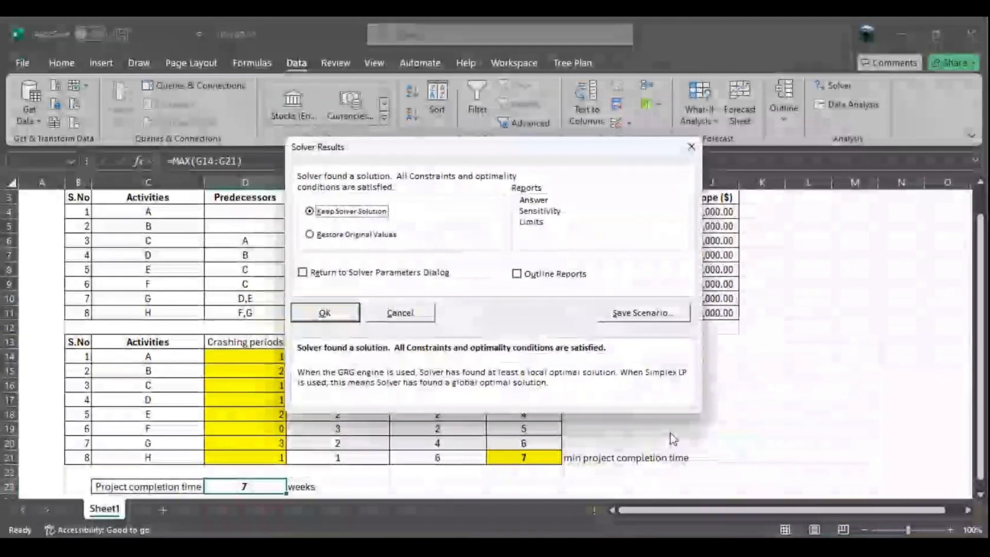
- Keep the Solver solution and close the Solver results
click(347, 309)
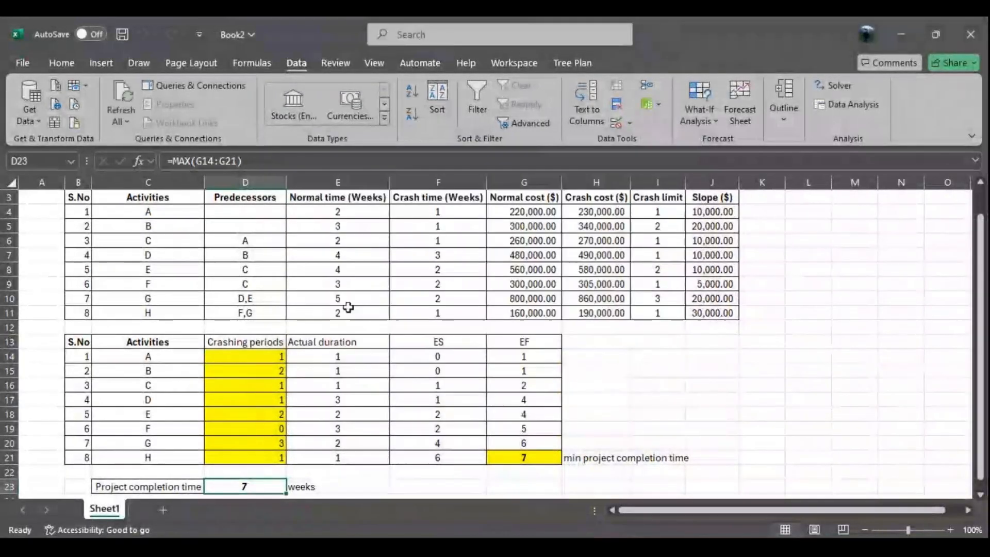
scroll(375, 366, up, 1)
scroll(353, 369, down, 1)
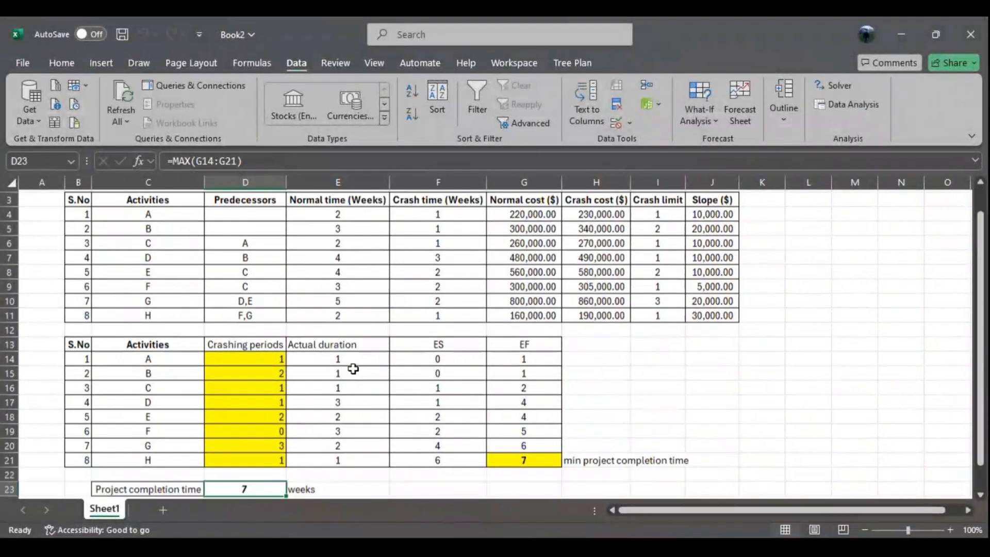
scroll(353, 369, down, 1)
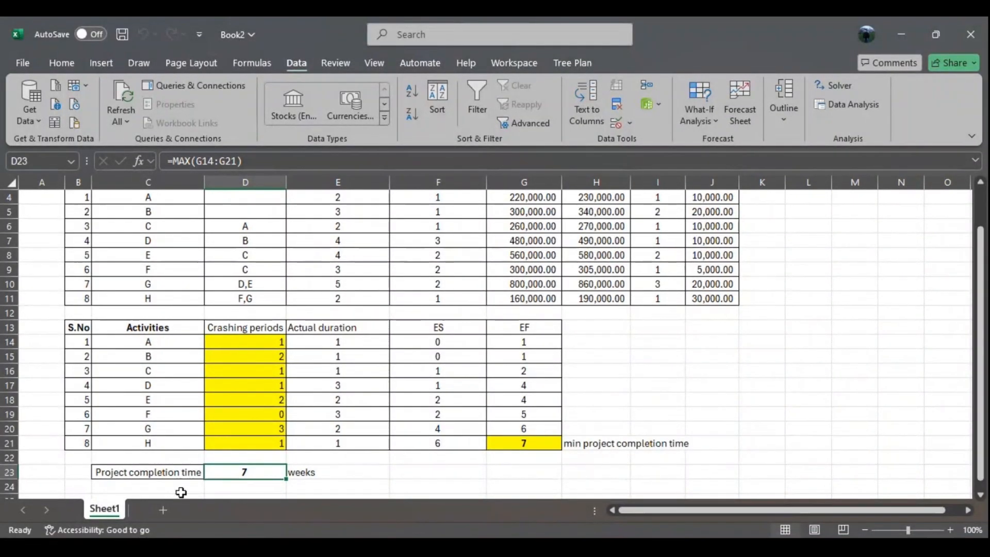
- Enter the label "duration with out crashing" in C22 and autofit column C to its contents
click(172, 447)
double_click(168, 459)
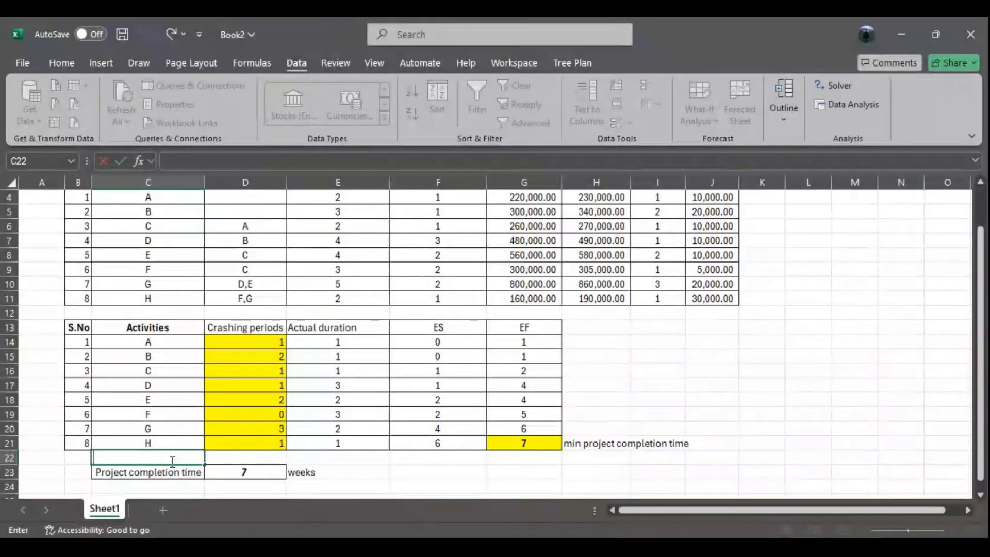
text(duration)
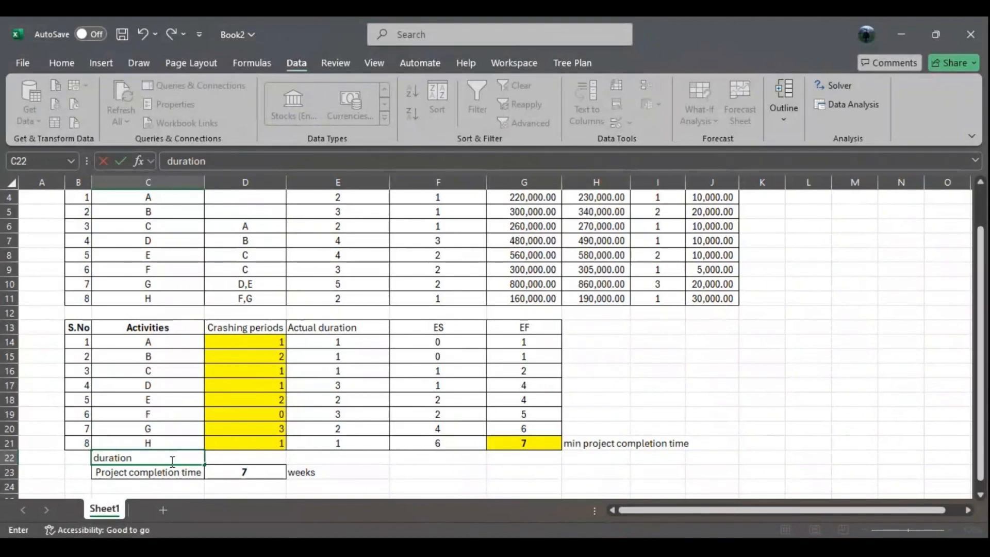
text( with out crashing)
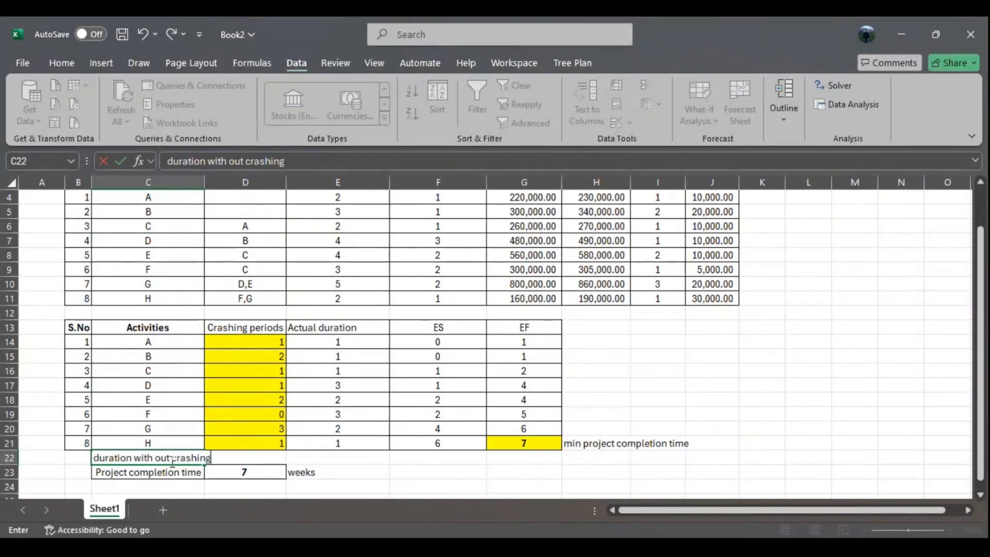
double_click(204, 183)
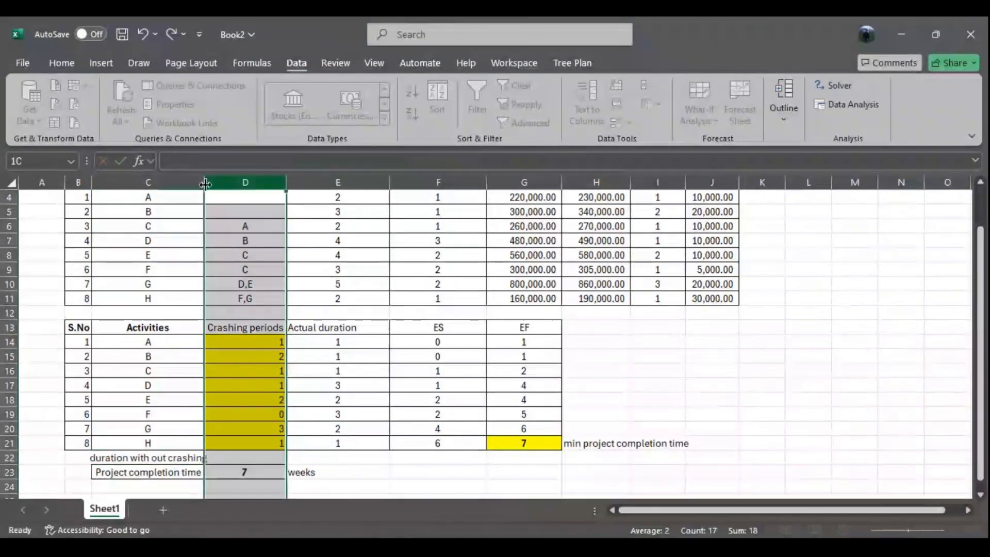
- Enter 15 in D22 as the duration without crashing, with the unit "weeks" in E22
double_click(269, 459)
text(1)
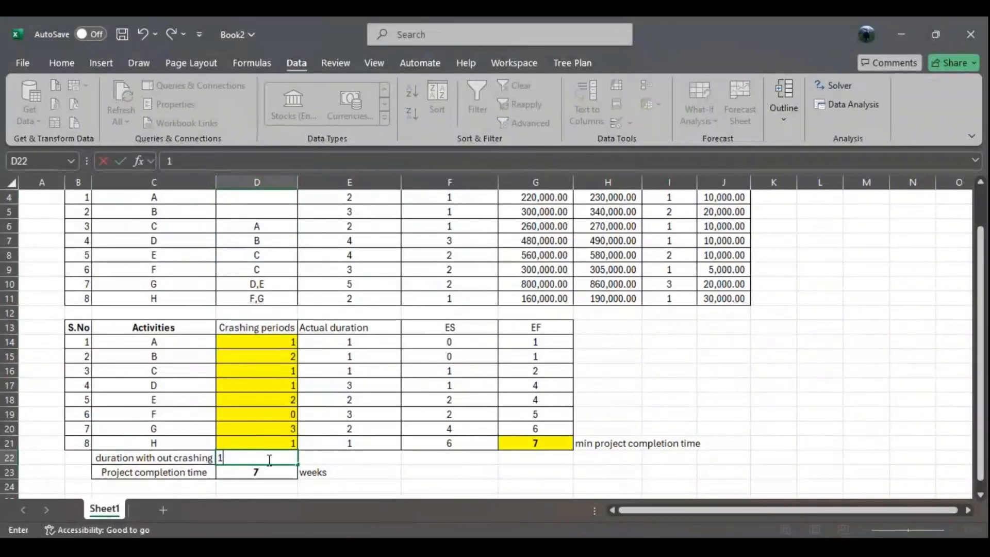
text(5)
click(442, 468)
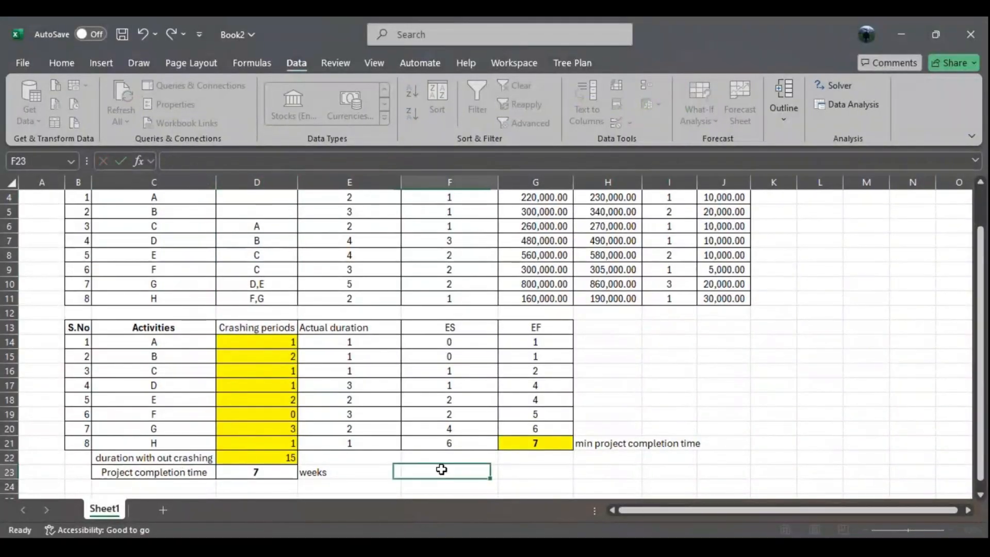
click(327, 457)
text(weeks)
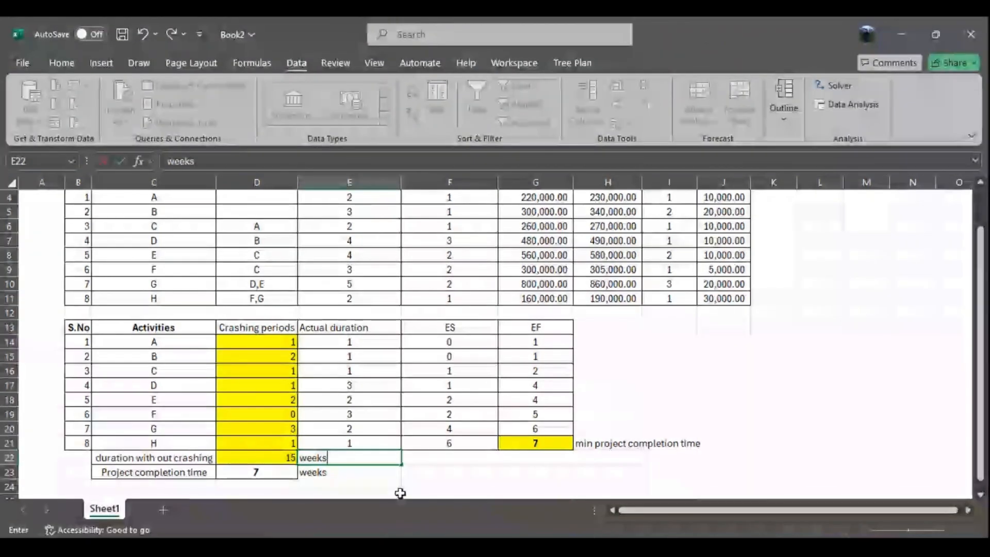
- Centre the contents of D22:D23 horizontally
drag(271, 460, 272, 469)
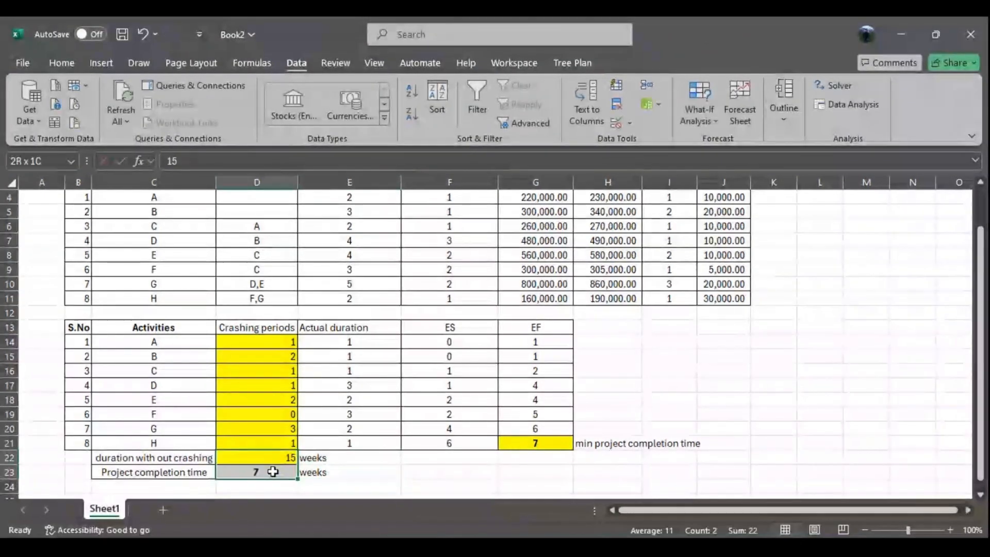
click(61, 66)
click(285, 114)
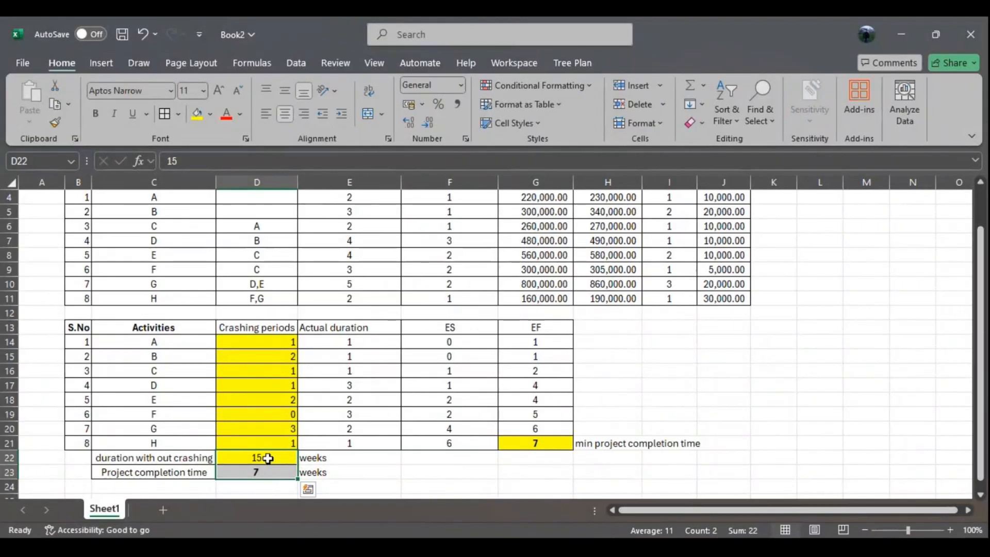
click(254, 472)
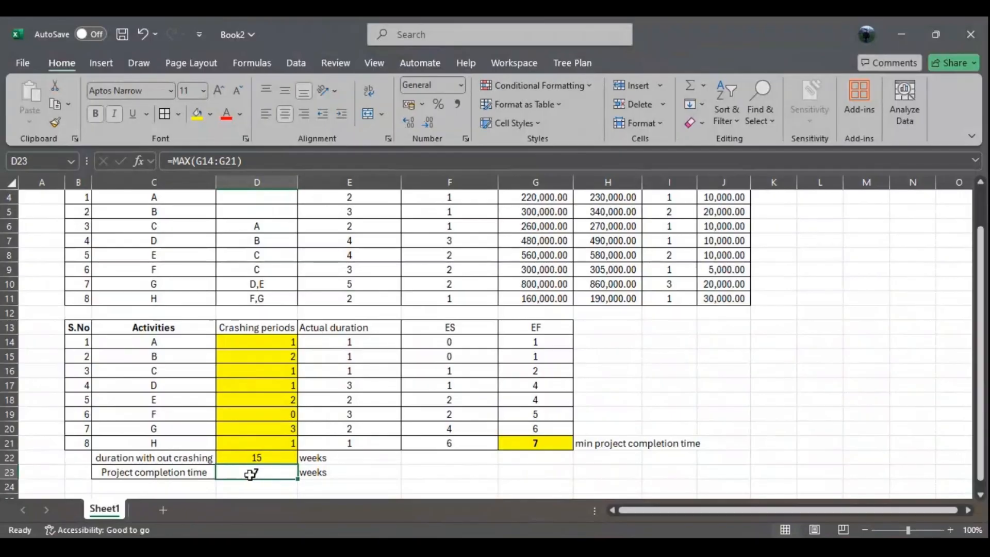
- Enter the label "total normal cost" in C25 below the project completion time
scroll(154, 260, up, 1)
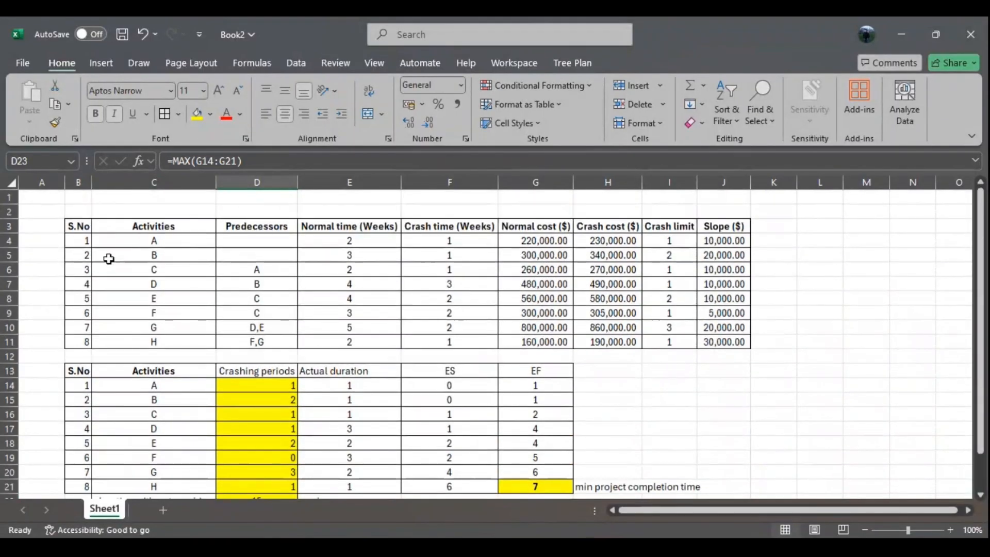
scroll(283, 330, down, 1)
scroll(284, 330, down, 1)
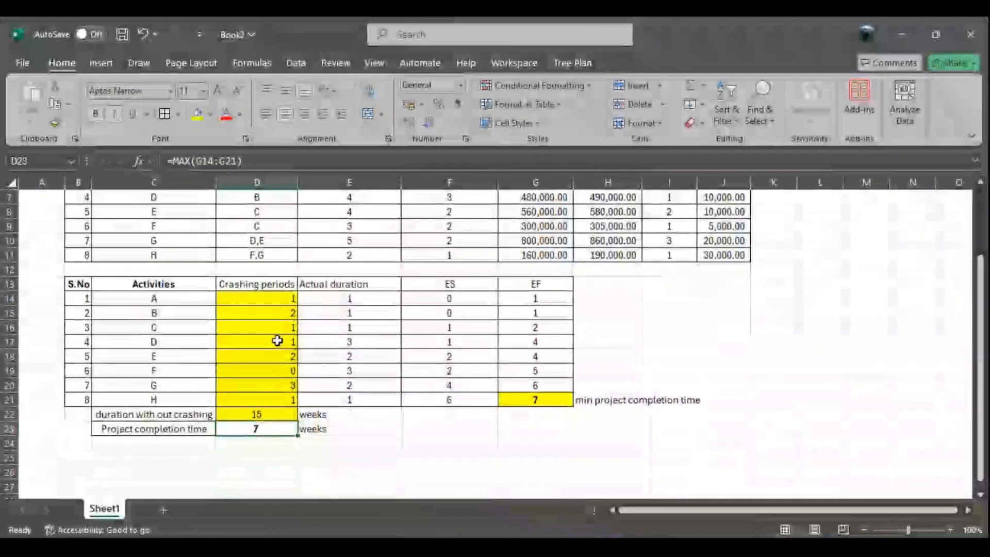
click(164, 459)
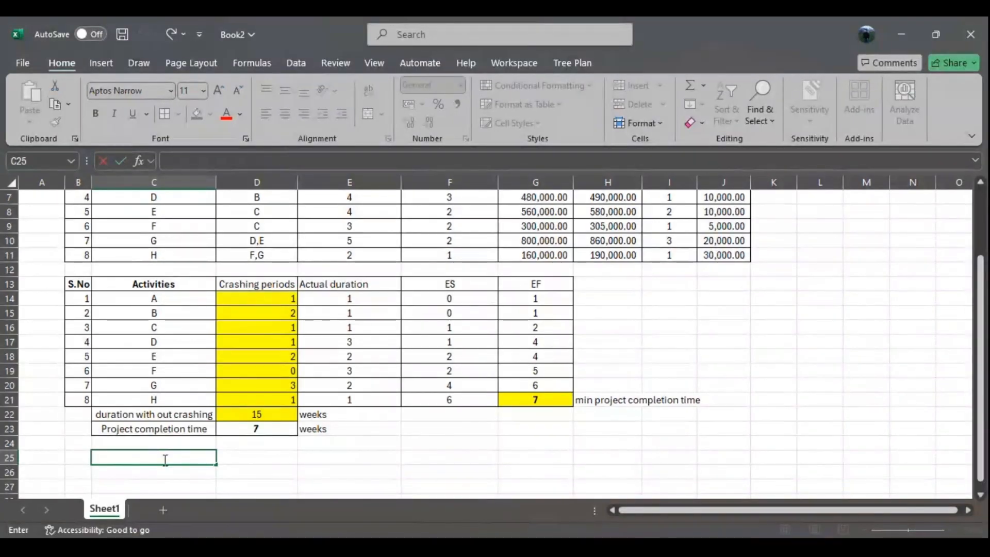
text(total normal co)
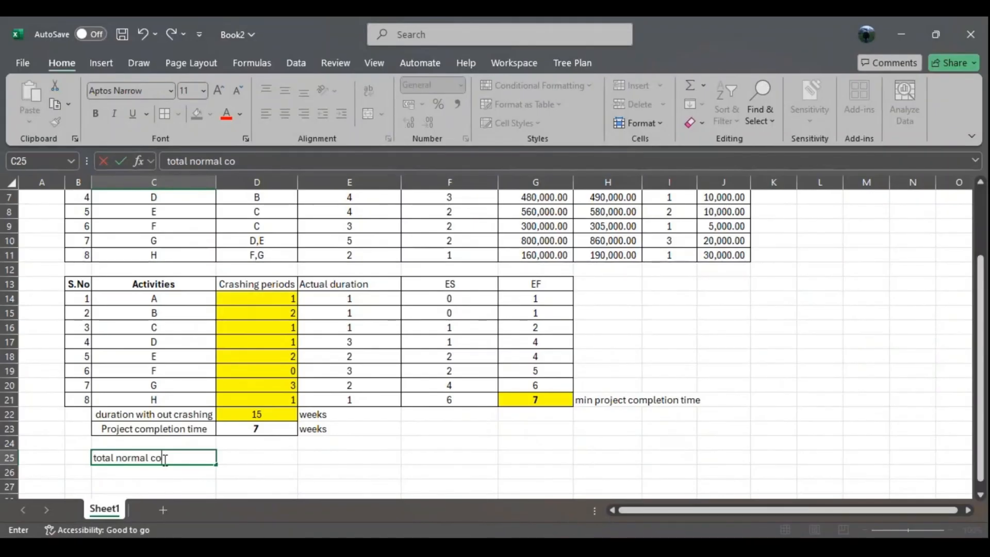
text(st)
- Total the normal costs G4:G11 in D25 with a SUM formula and enter the unit $ in E25
click(273, 458)
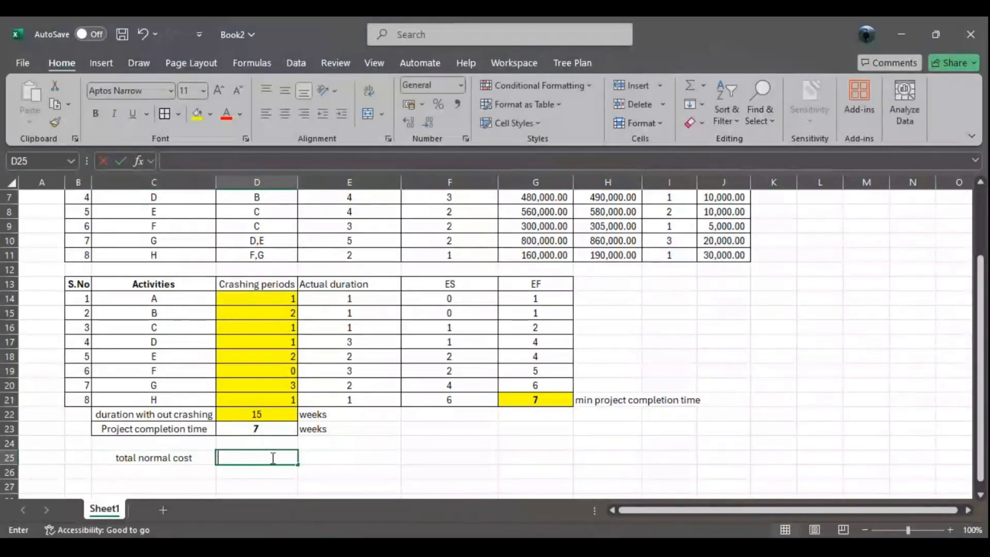
text(=)
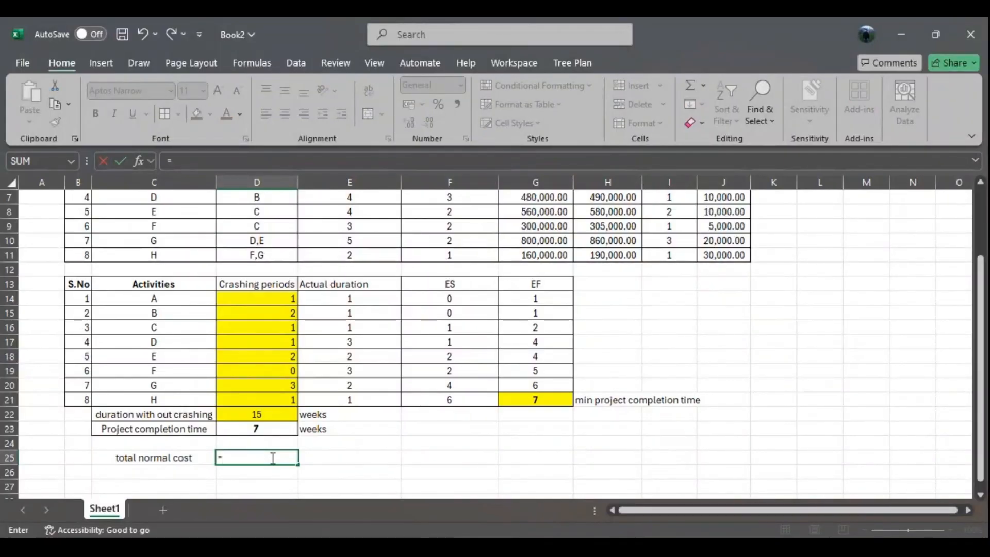
text(sum()
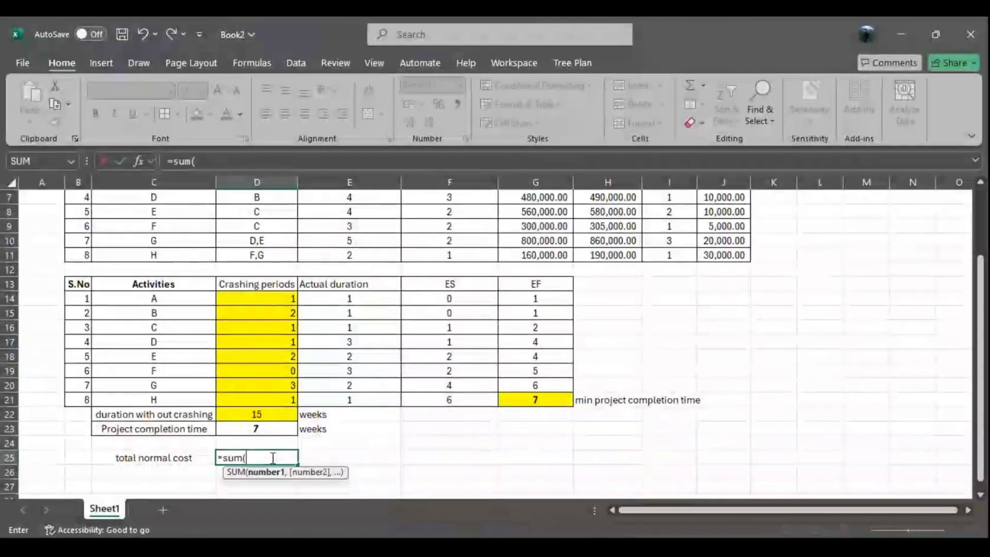
scroll(273, 458, up, 2)
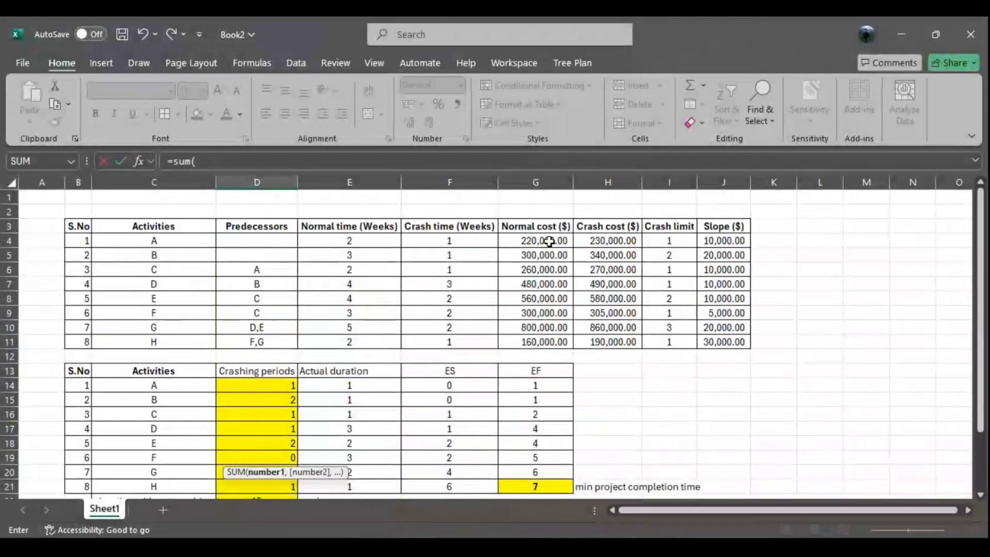
drag(547, 240, 542, 342)
key(Return)
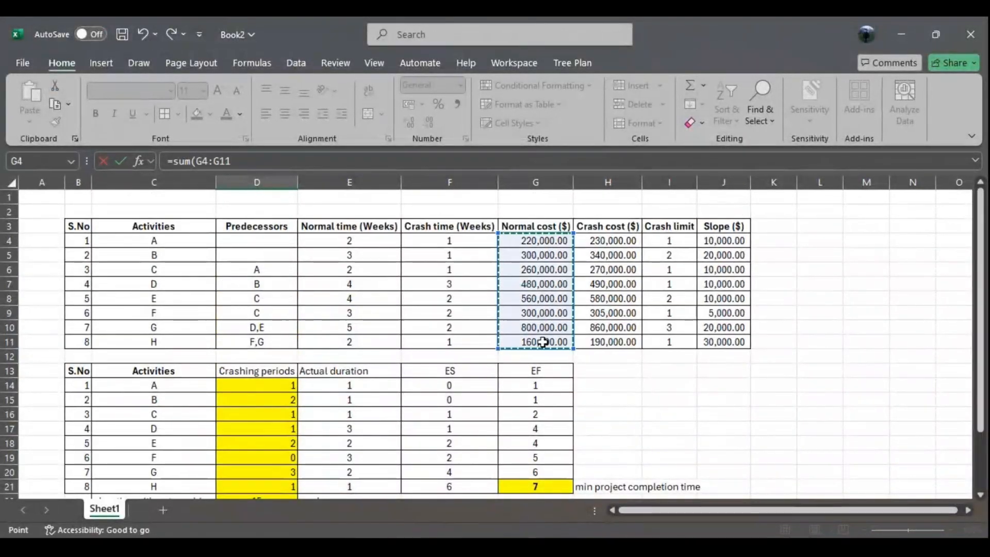
scroll(392, 445, down, 1)
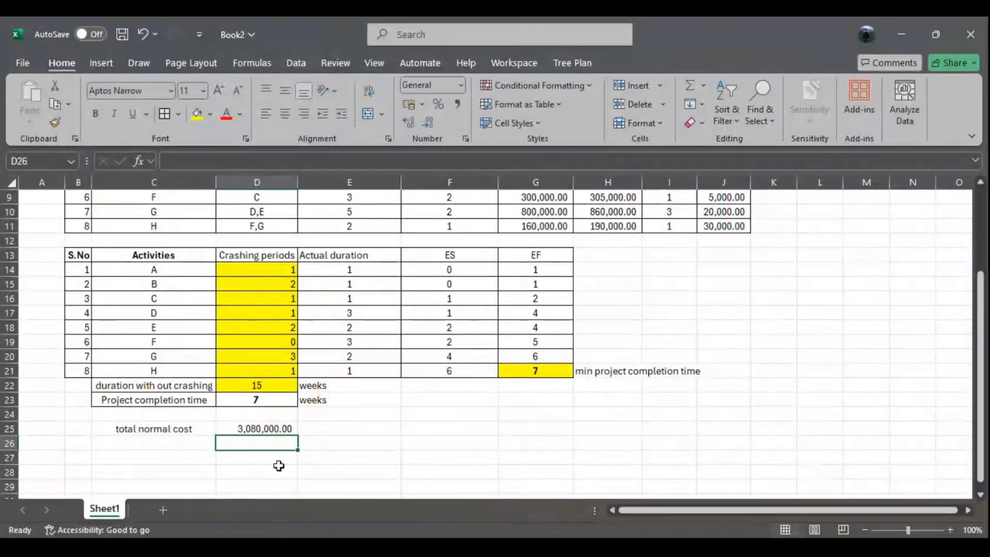
double_click(320, 428)
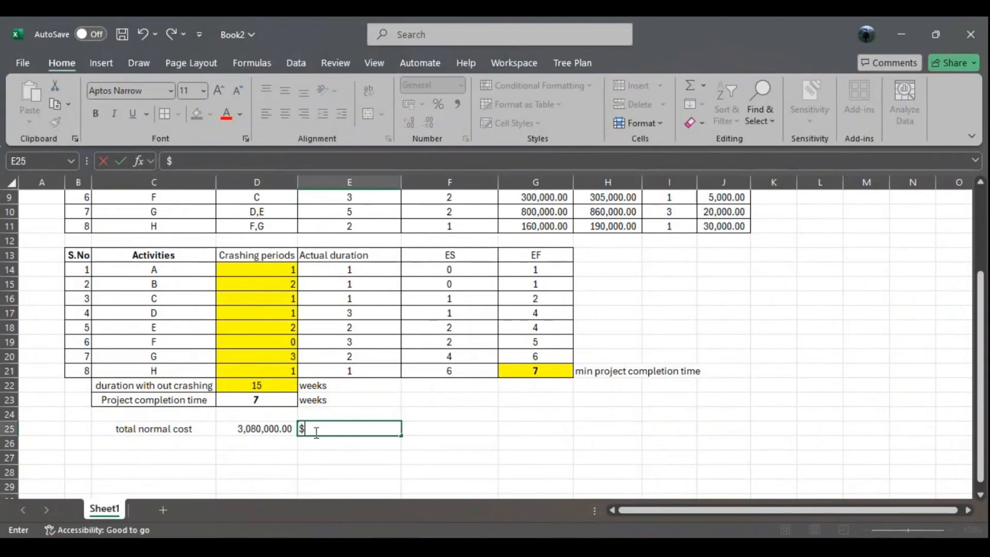
key(Return)
- Enter the label "total crash cost" in C26
click(170, 443)
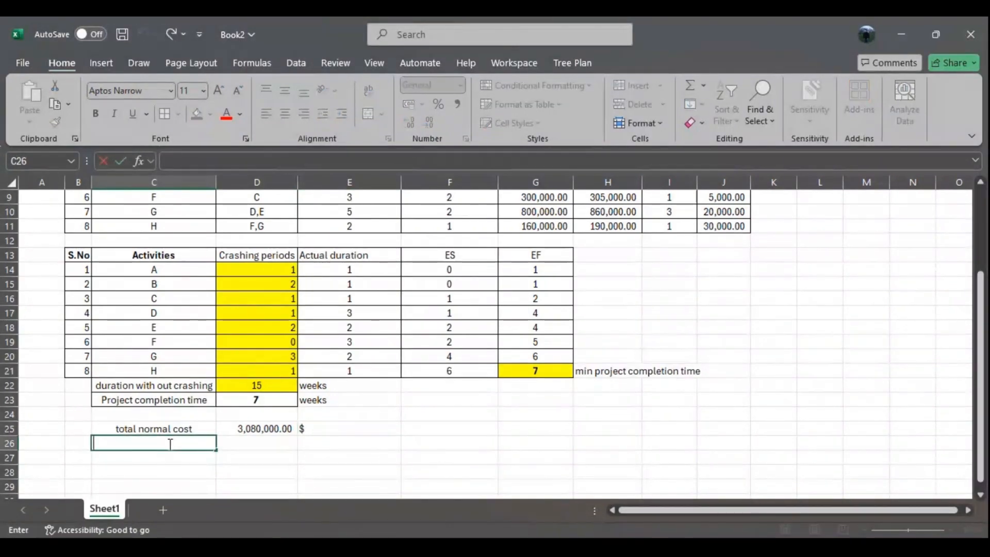
text(total )
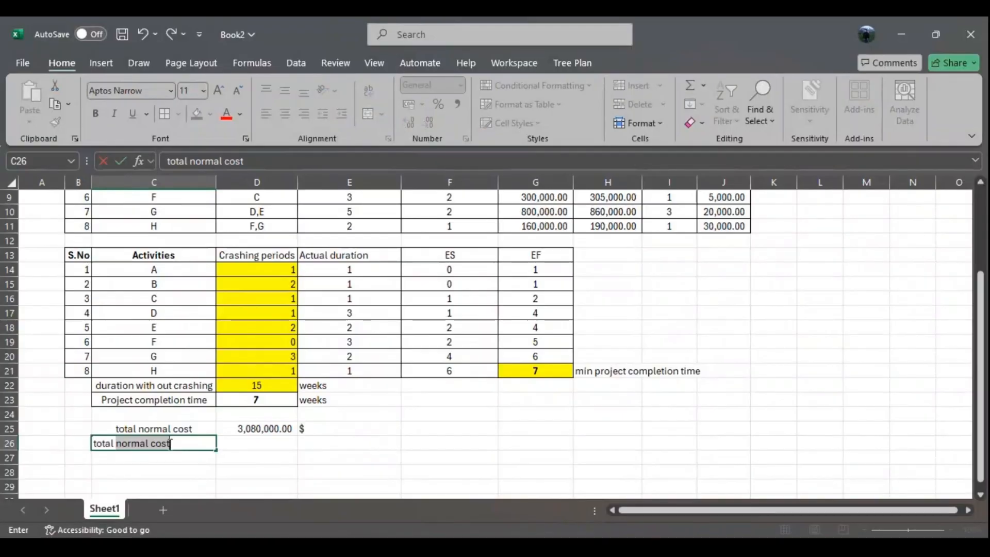
text(crash cost)
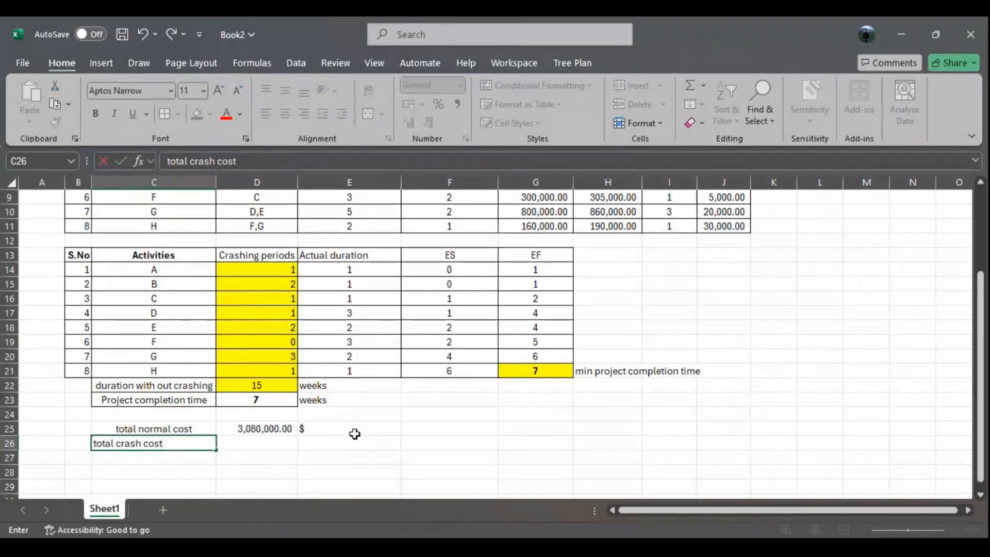
click(443, 456)
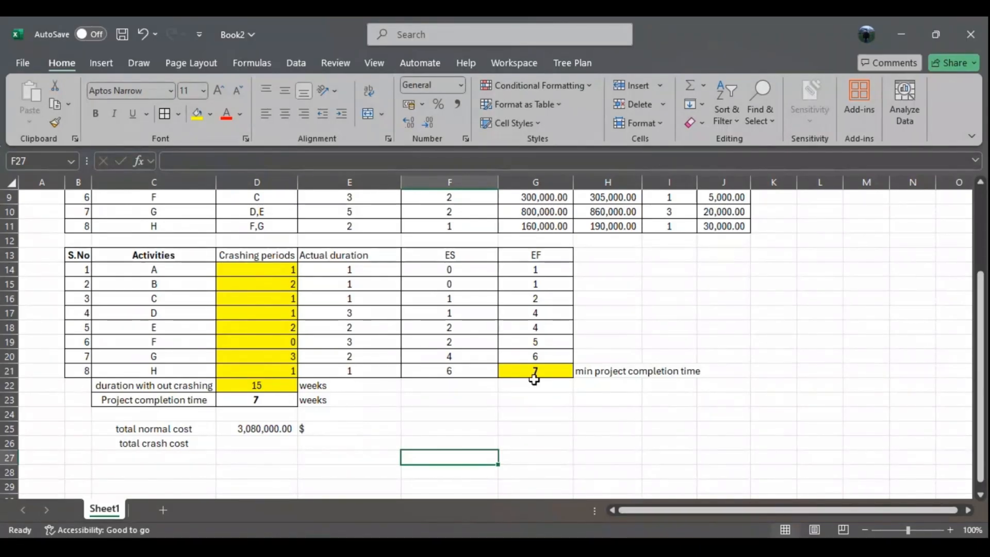
- Calculate the total crash cost in D26 with a SUMPRODUCT of the crashing periods D14:D21 and the slopes J4:J11
scroll(534, 379, up, 2)
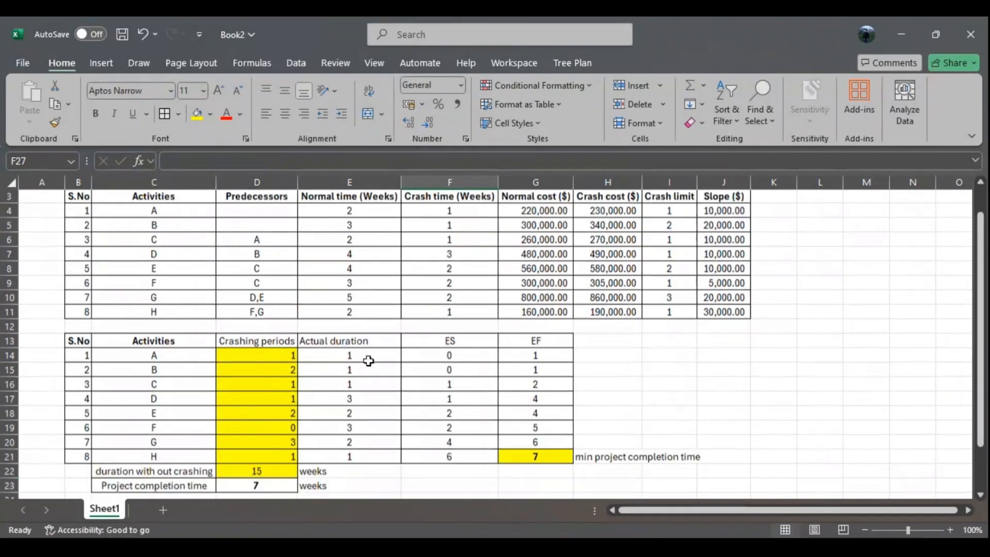
scroll(256, 349, down, 2)
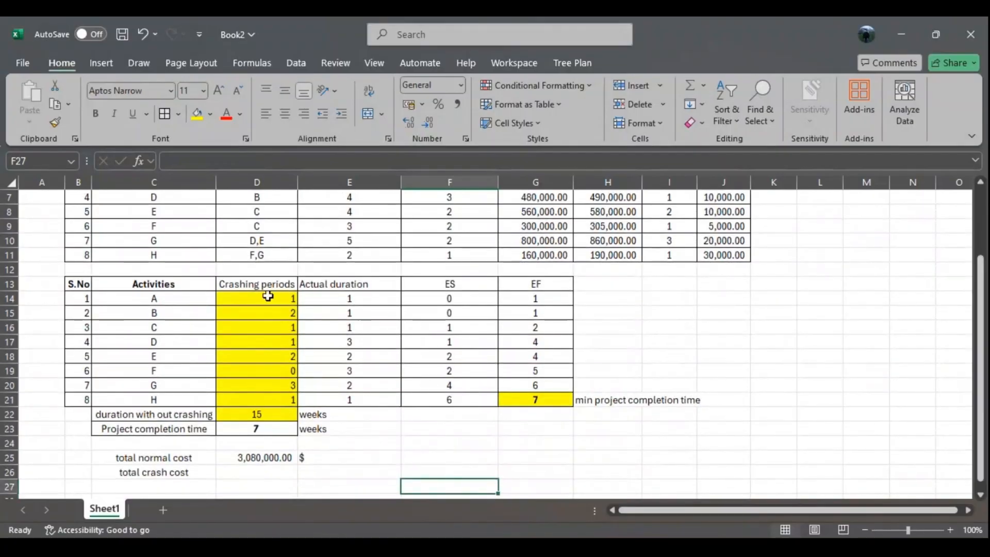
scroll(670, 309, up, 2)
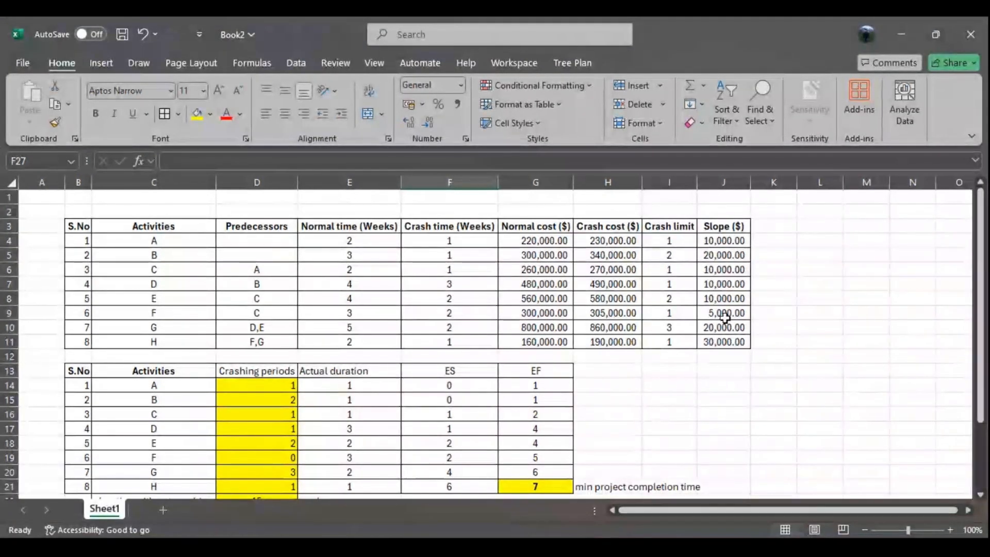
scroll(239, 459, down, 3)
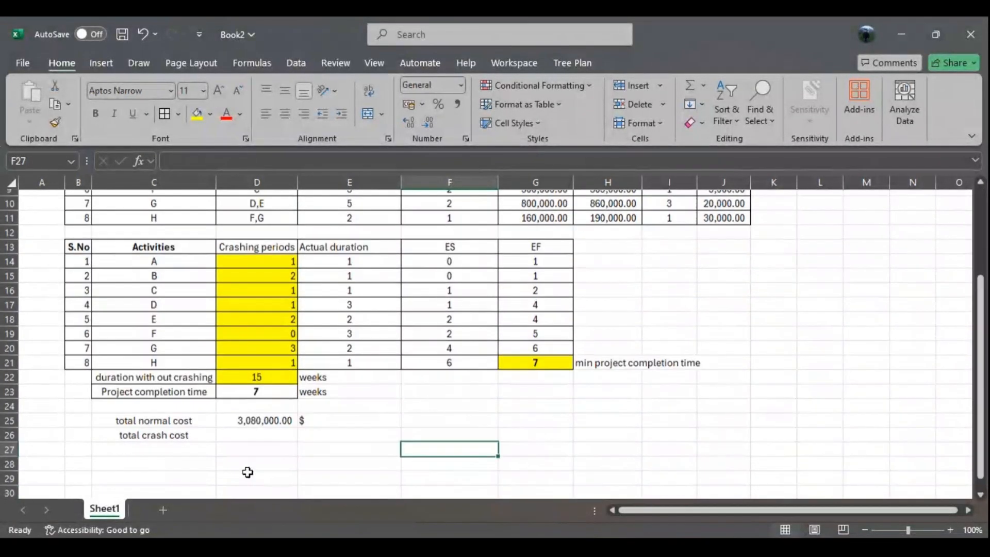
double_click(246, 428)
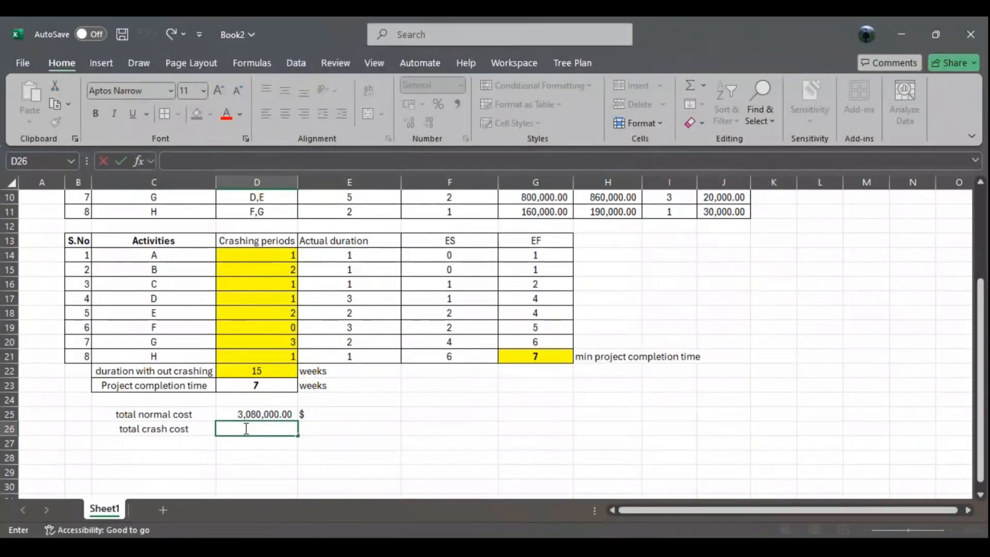
text(=sumprod)
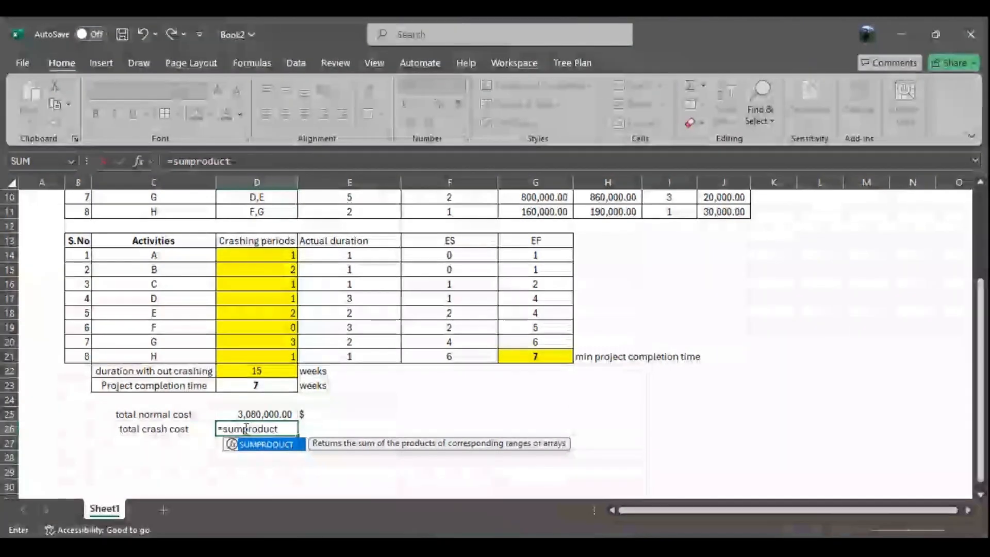
text(uct)
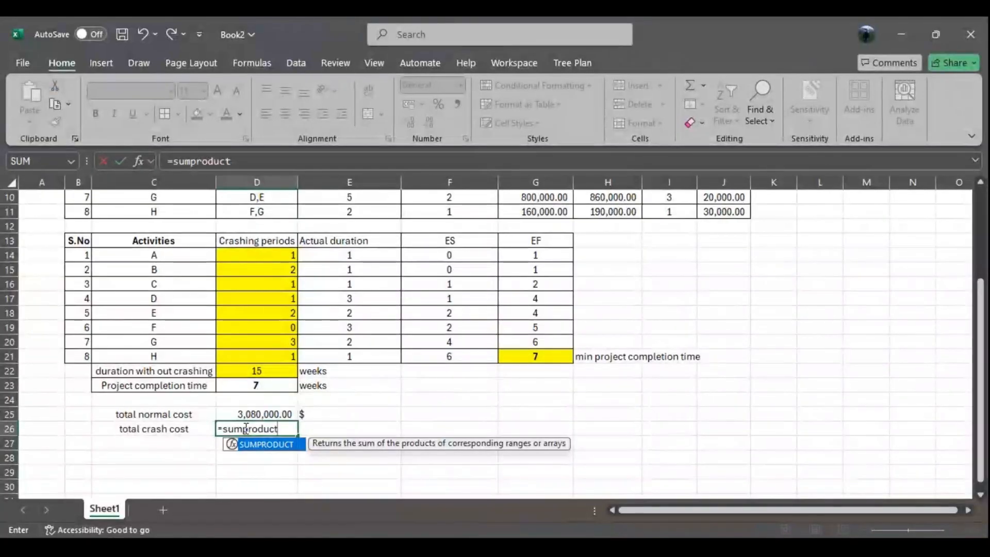
text(()
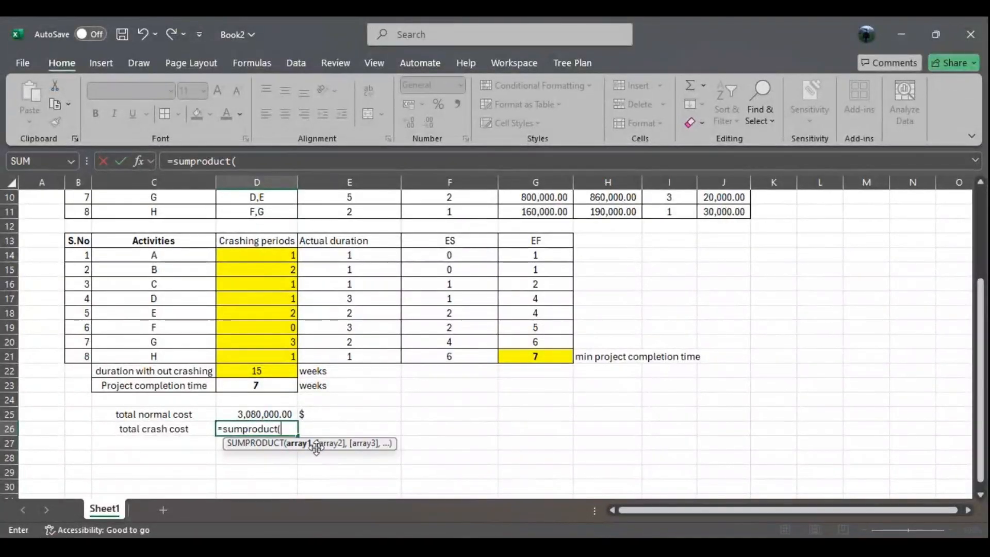
drag(285, 254, 278, 353)
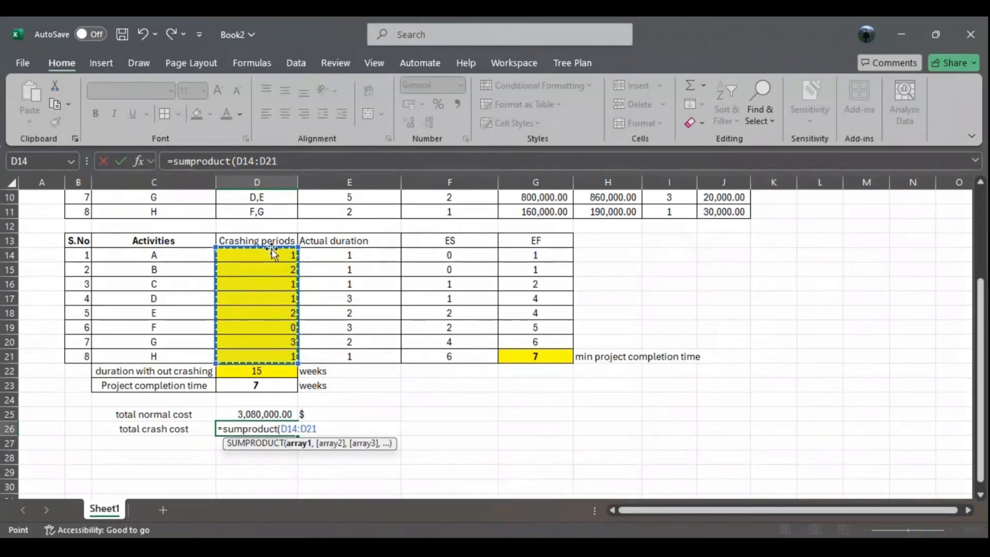
text(,)
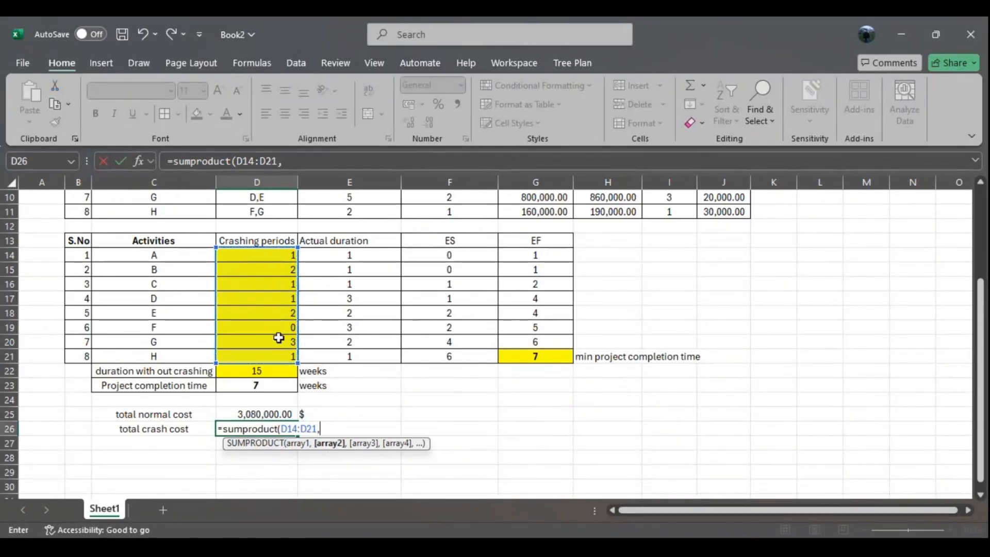
scroll(767, 218, up, 3)
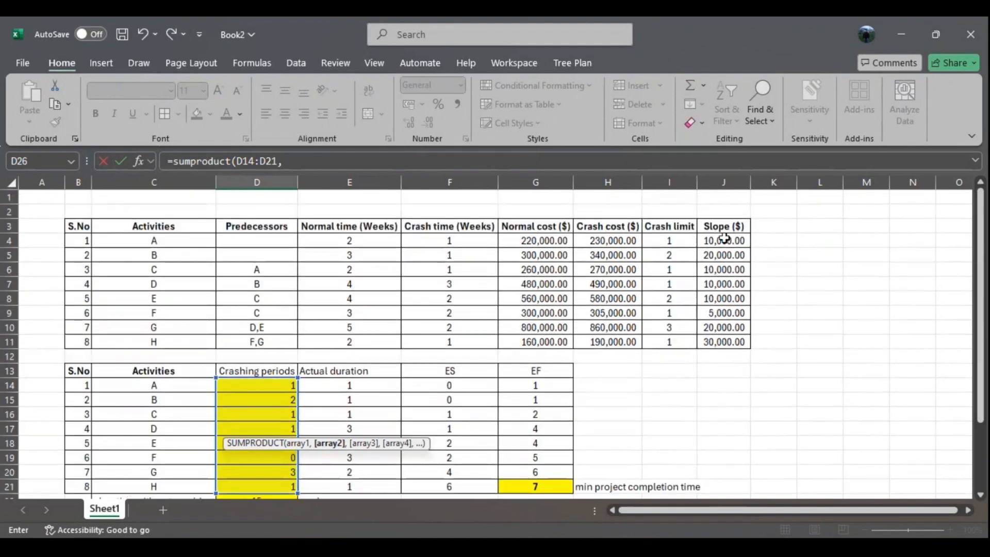
drag(725, 239, 719, 342)
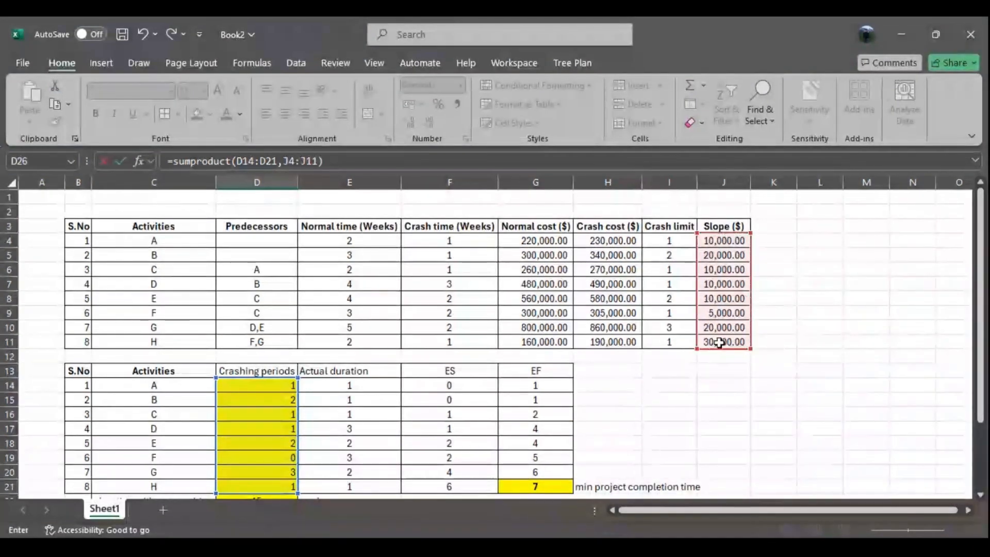
key(Return)
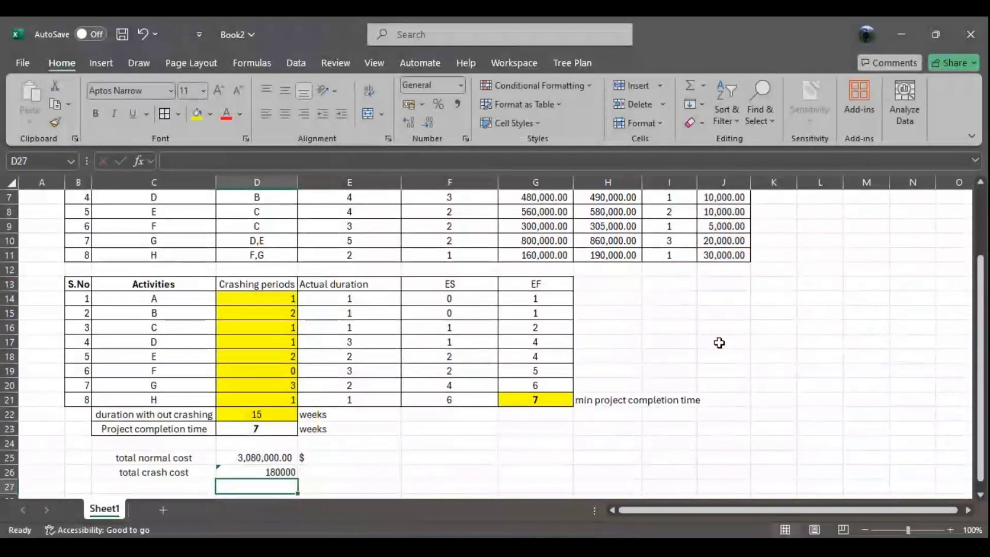
- Apply the comma number format to the total crash cost in D26 and enter the unit $ in E26
click(271, 470)
click(458, 107)
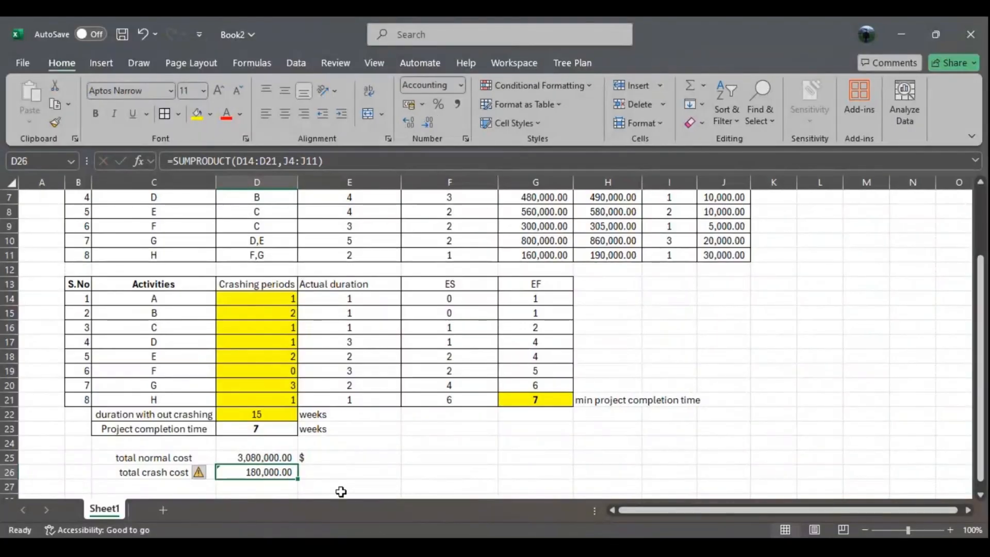
click(324, 473)
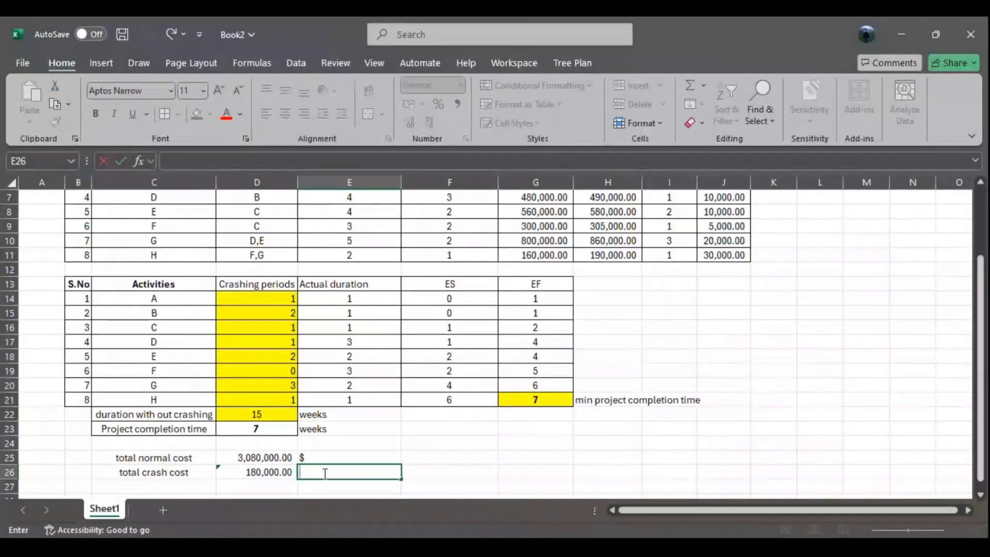
click(437, 457)
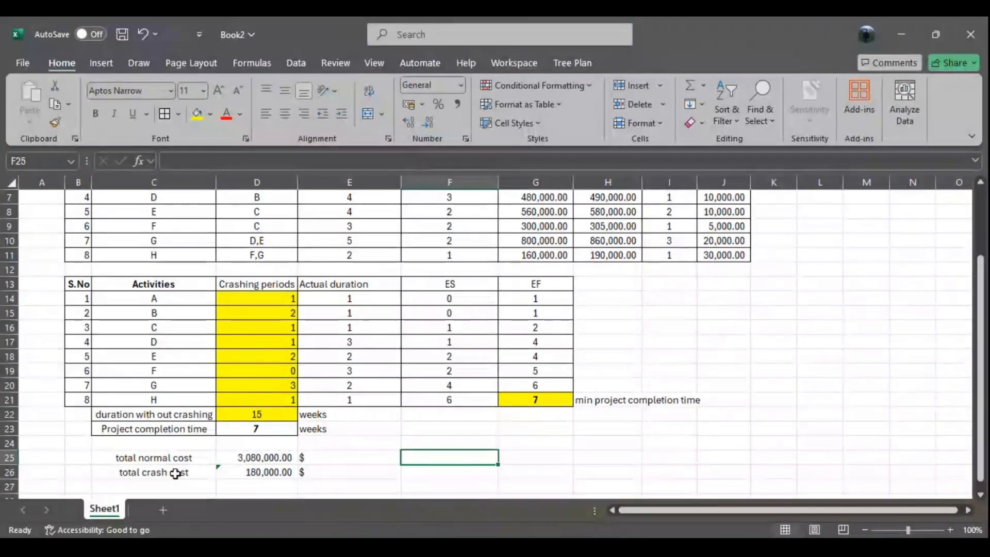
- Enter the label "total project cost" in C27 and add D25 and D26 in D27 with a formula
click(185, 486)
text(total project cost)
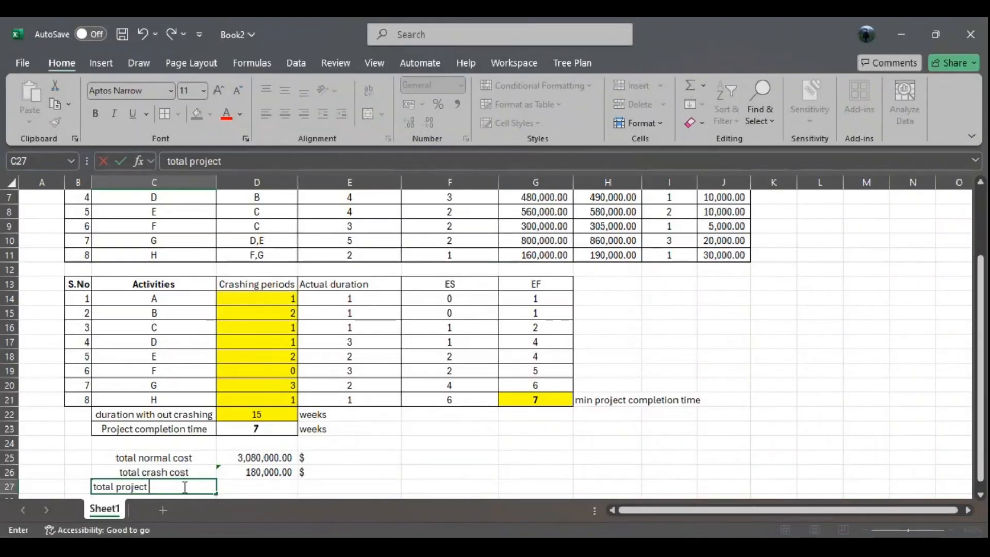
click(244, 487)
text(=)
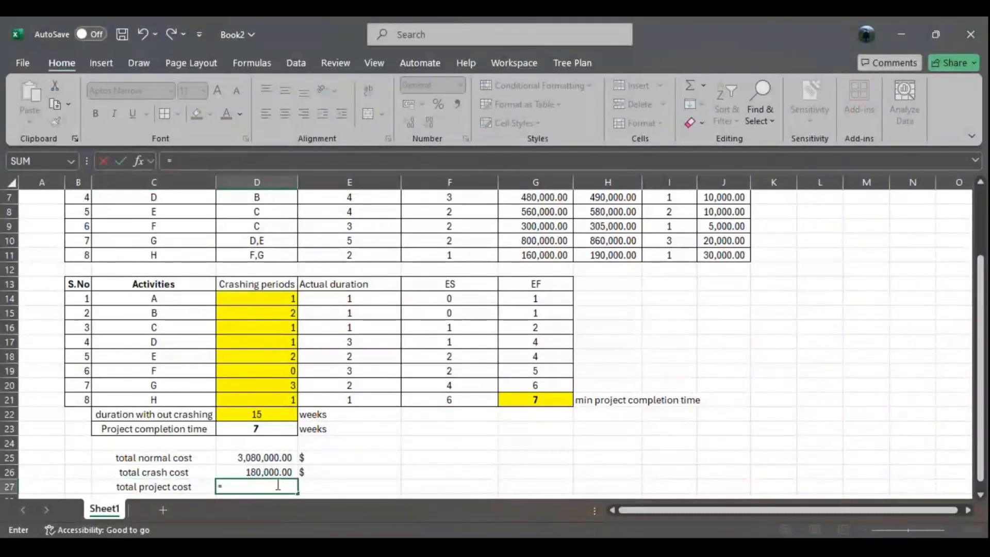
click(243, 458)
text(+)
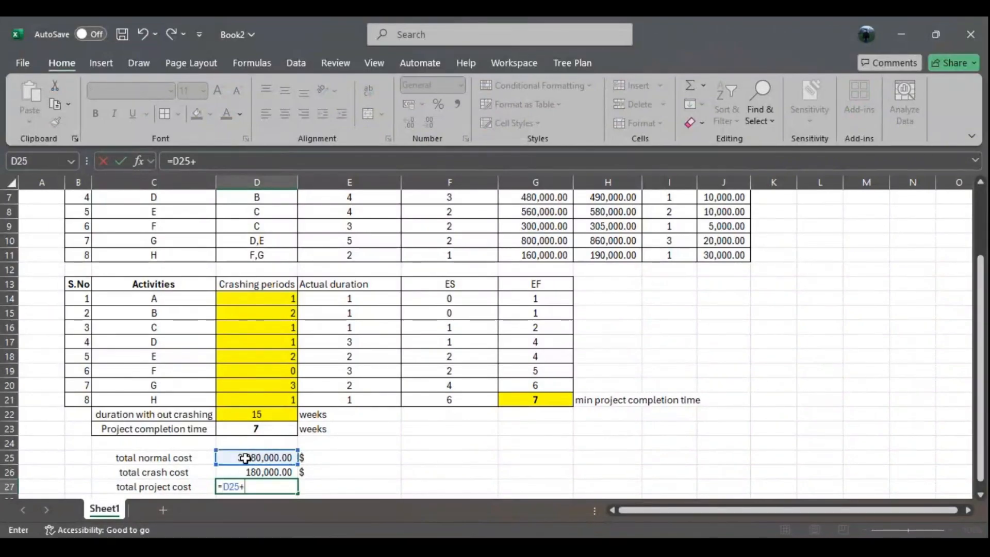
click(261, 472)
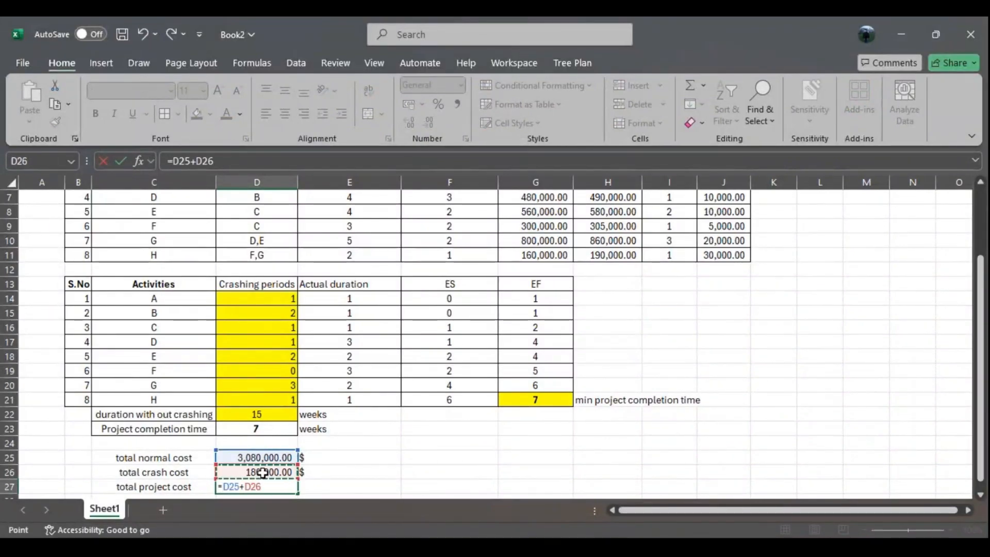
key(Return)
- Fill the total project cost cell D27 with yellow and make its value bold
click(365, 470)
click(271, 470)
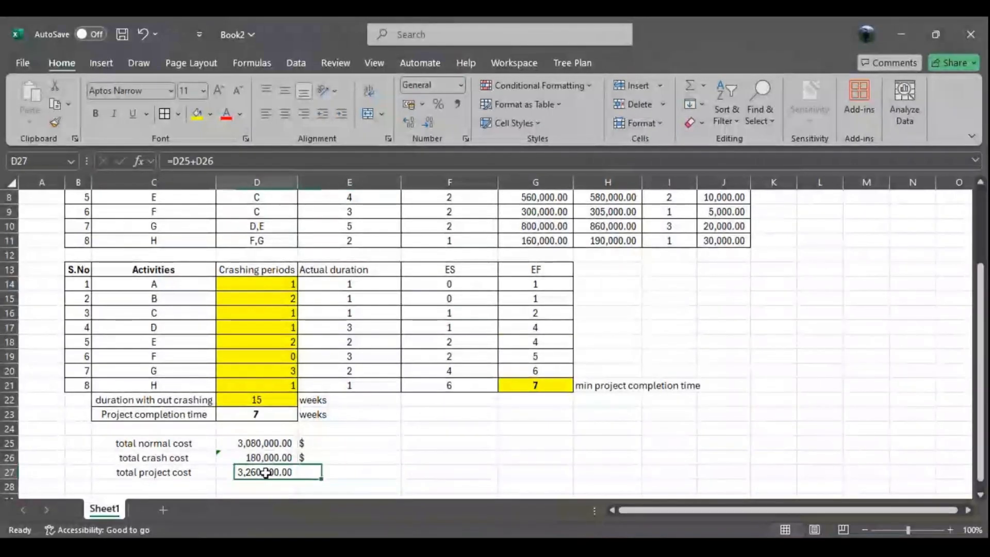
click(197, 114)
click(386, 457)
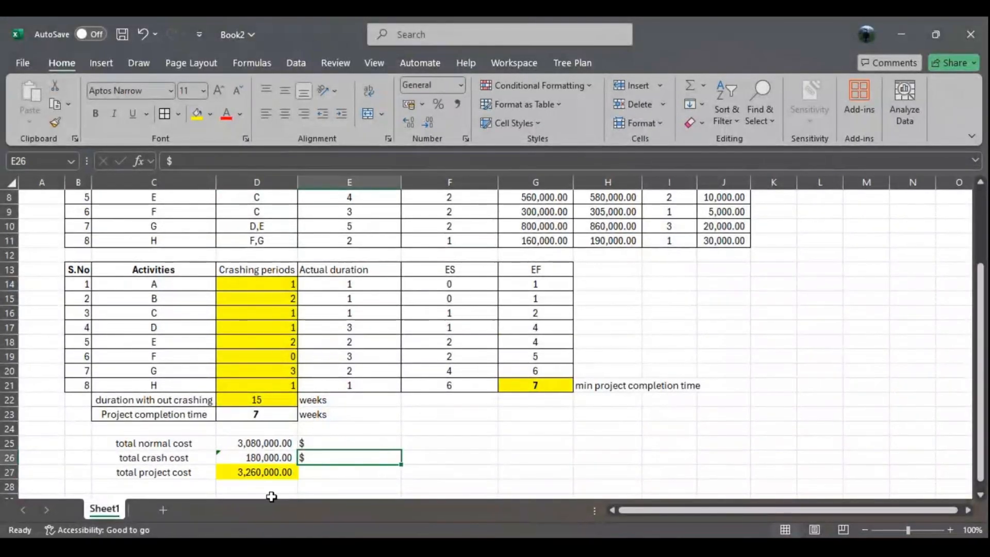
click(238, 465)
click(95, 118)
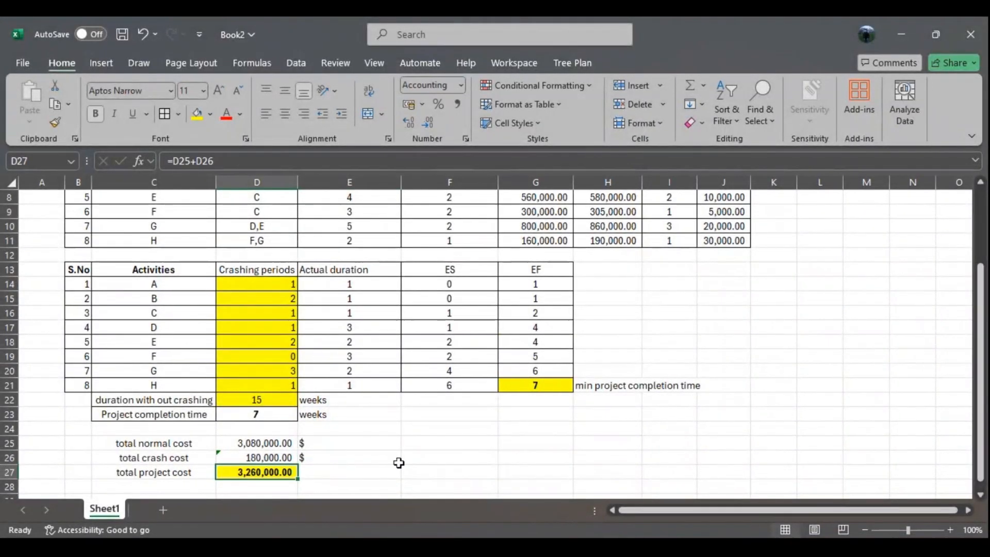
- Enter the unit $ in E27 beside the total project cost
click(338, 472)
double_click(330, 472)
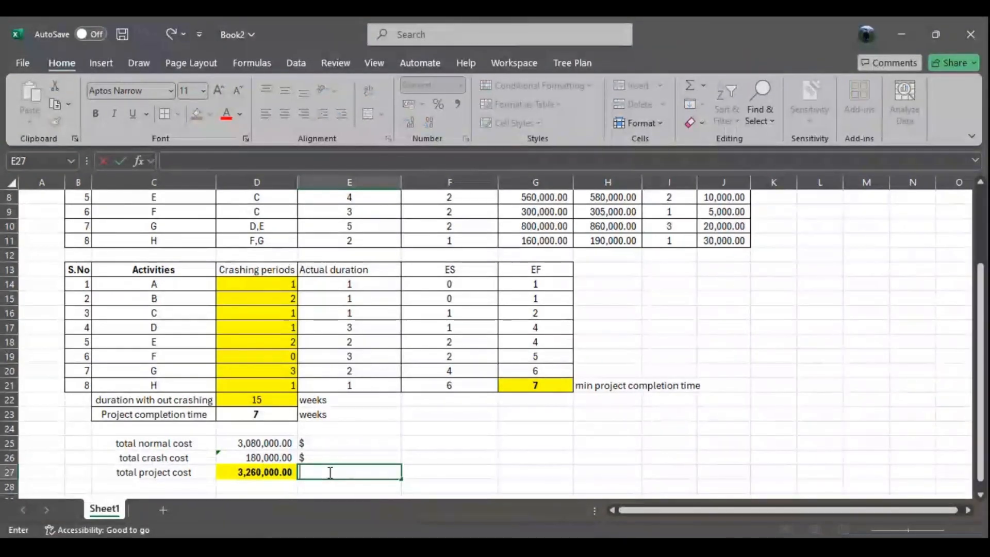
text($)
click(504, 459)
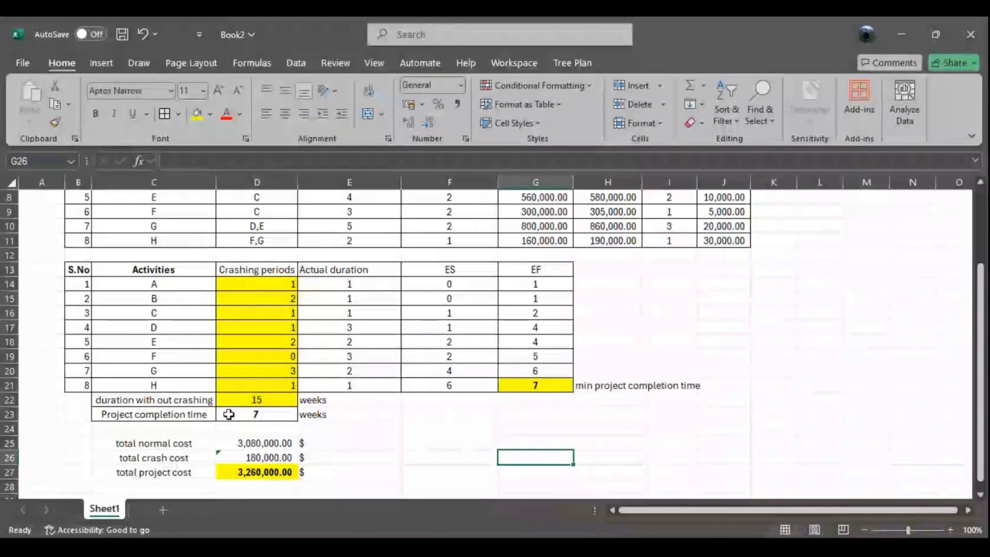
- Enter the label "Suggested completion" in C24 and add borders around the cells C24:D24
click(255, 404)
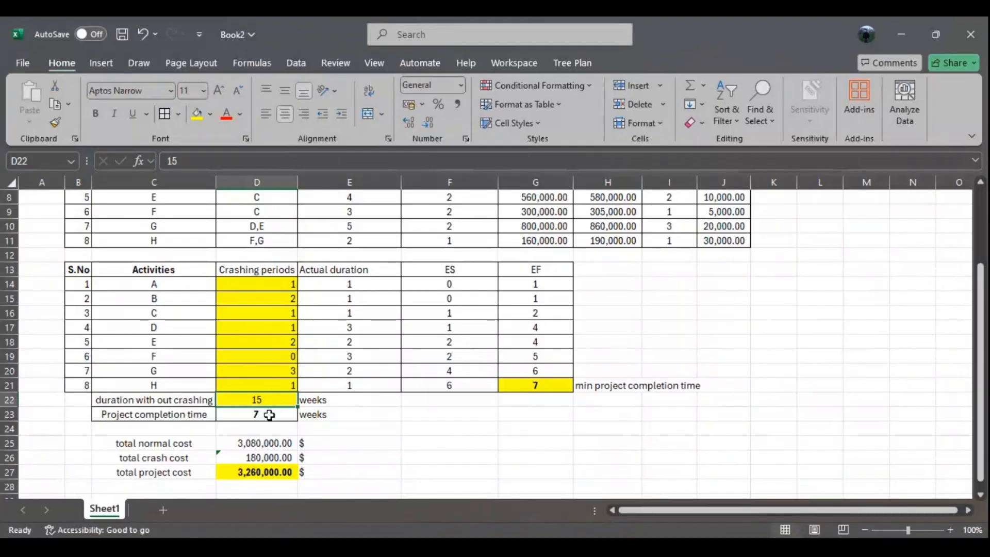
double_click(167, 430)
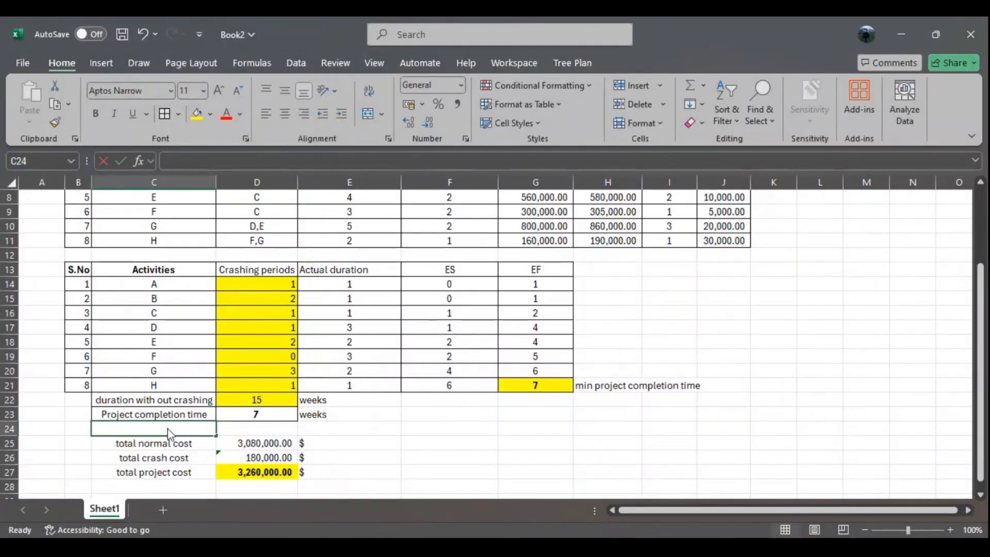
text(Sugges)
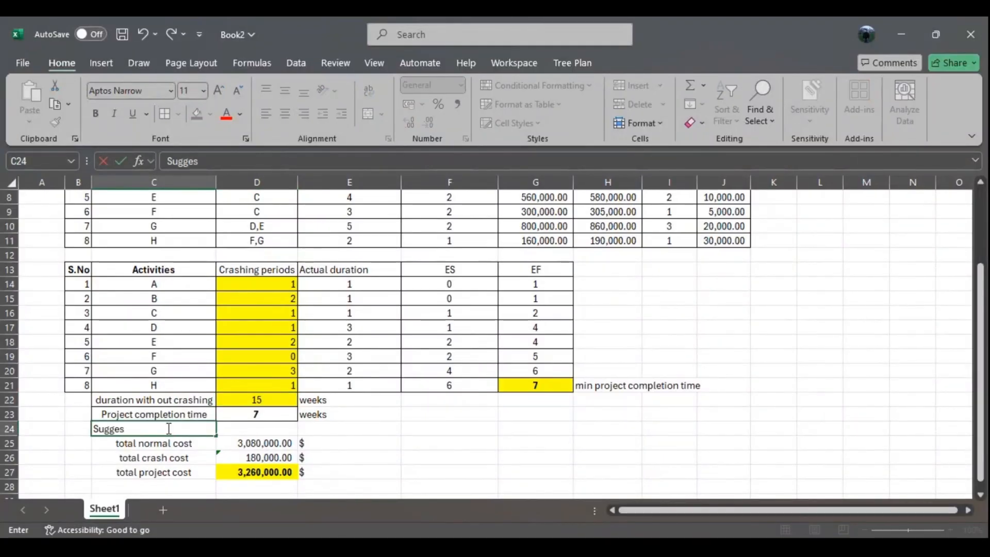
text(ted completion)
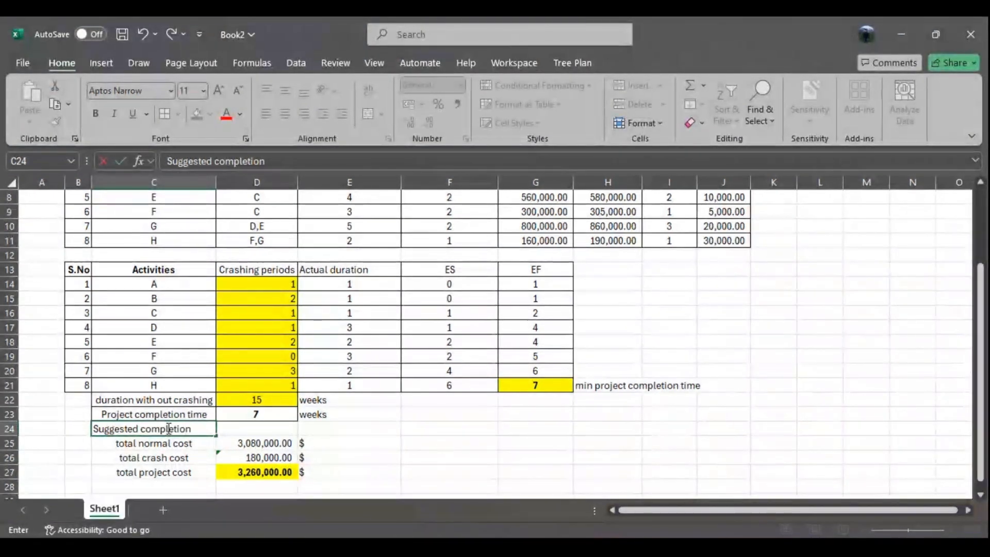
click(391, 441)
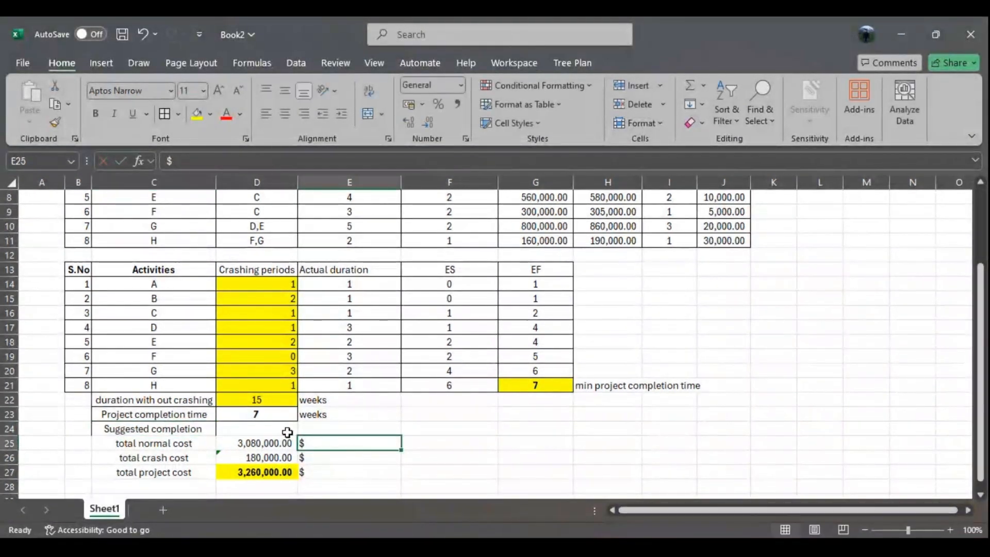
drag(173, 429, 271, 430)
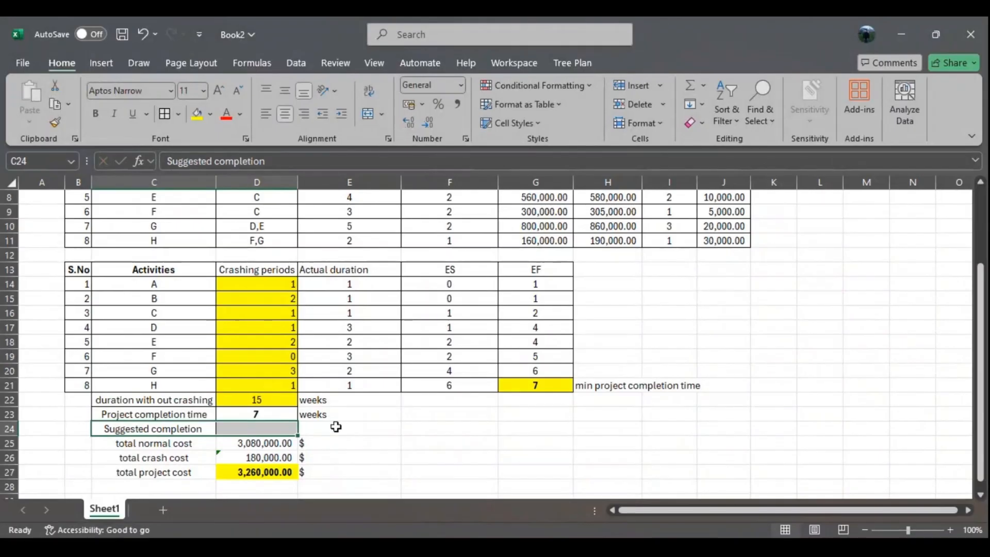
click(424, 457)
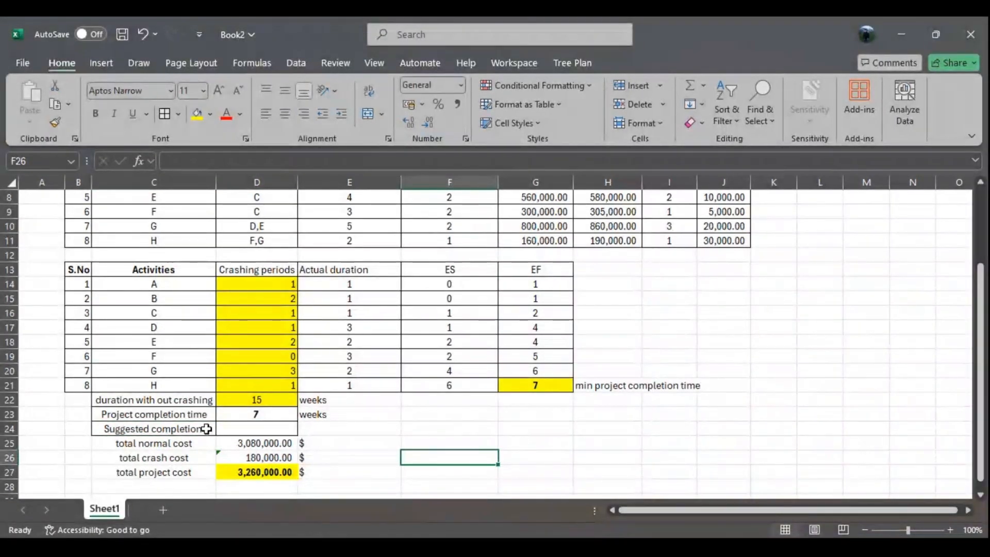
- Enter 12 in D24 as the suggested completion time
click(255, 414)
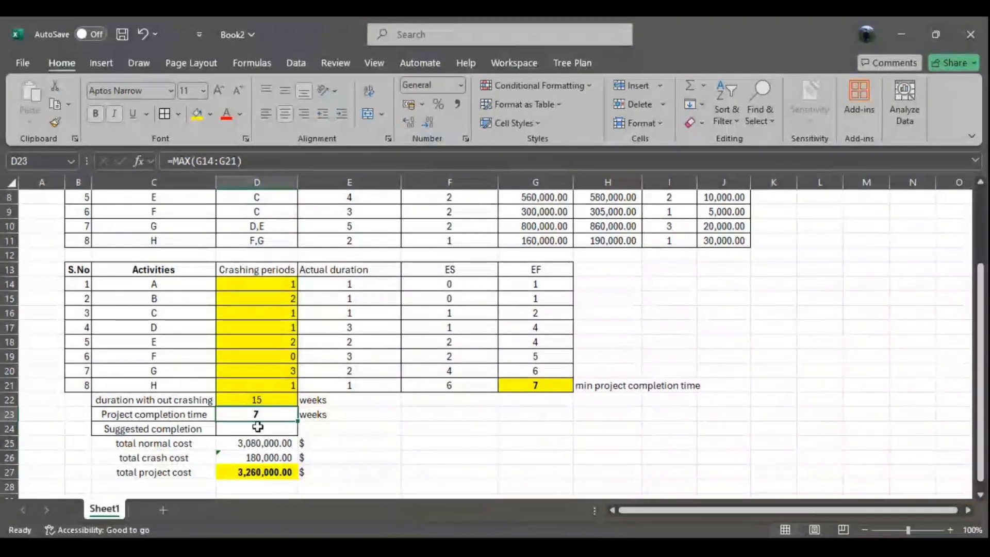
click(258, 427)
double_click(258, 427)
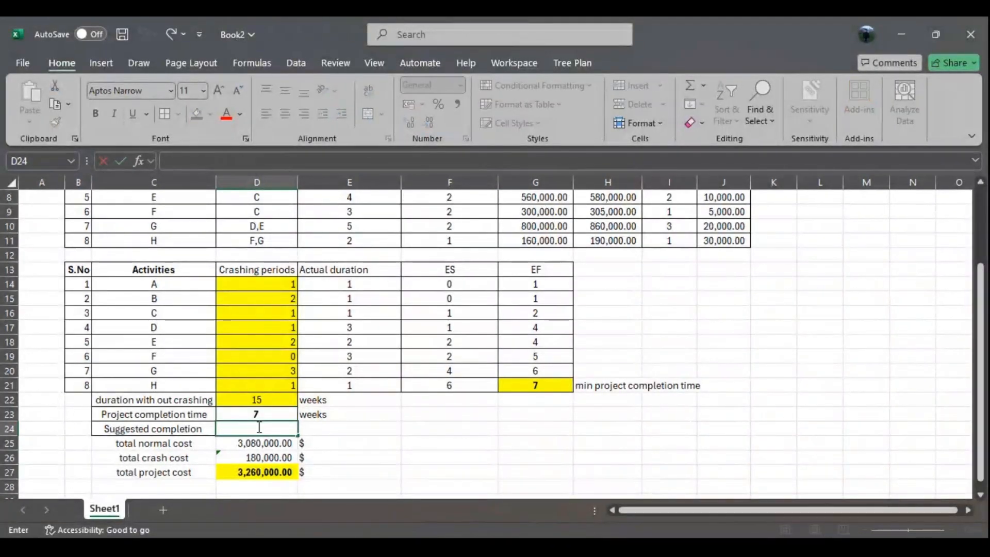
click(432, 429)
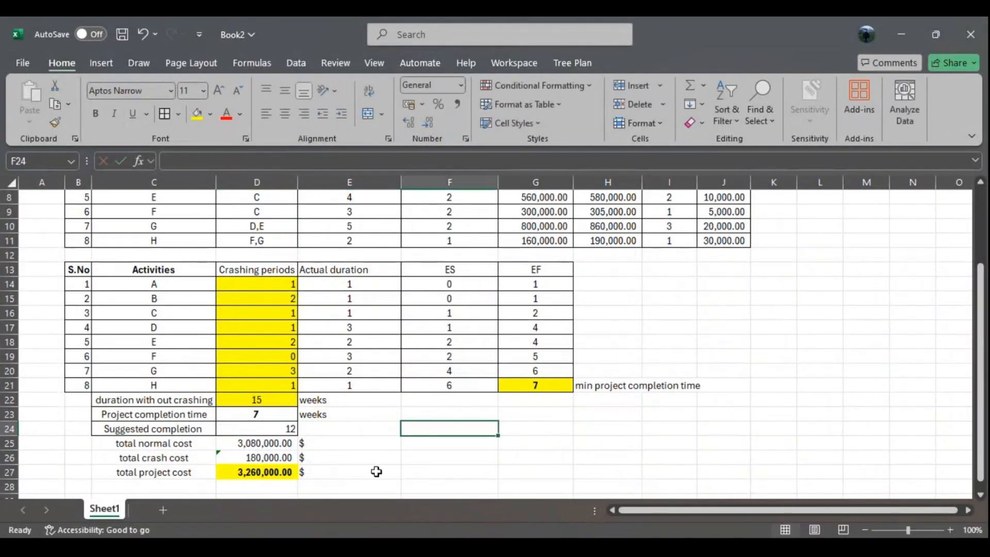
- Center the project completion time and suggested completion values in D23:D24
drag(274, 416, 270, 426)
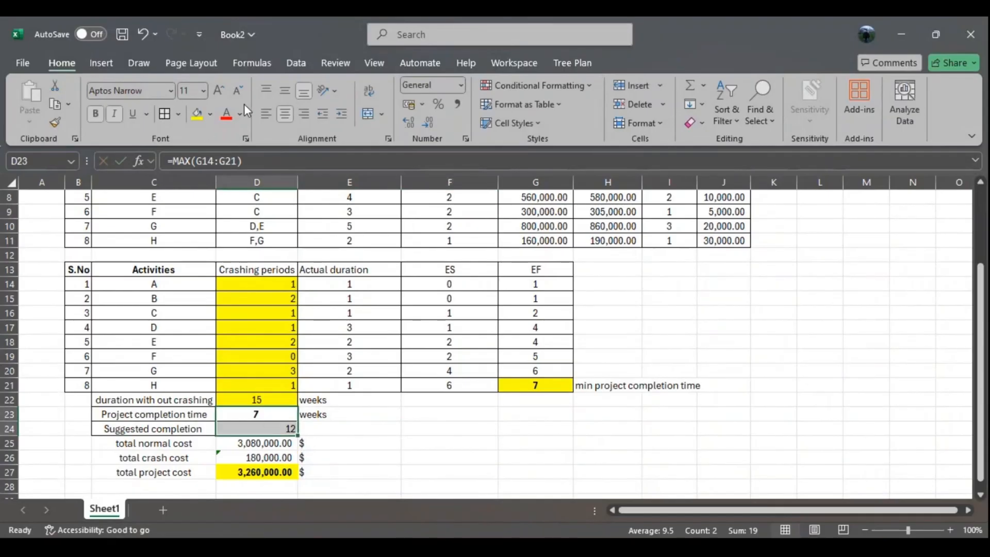
click(285, 114)
click(412, 454)
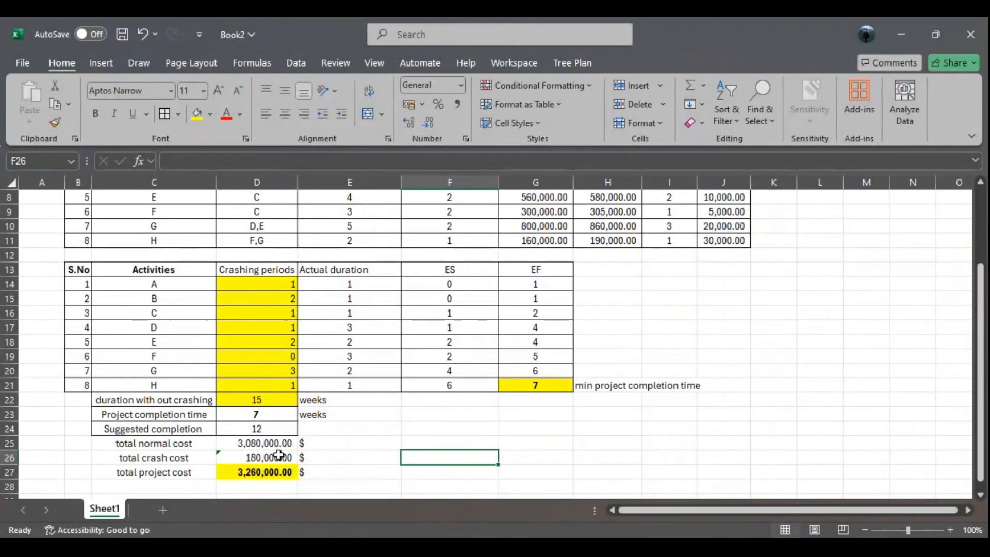
- Set the Solver objective to the total project cost in D27, with Min as the optimisation goal
click(311, 67)
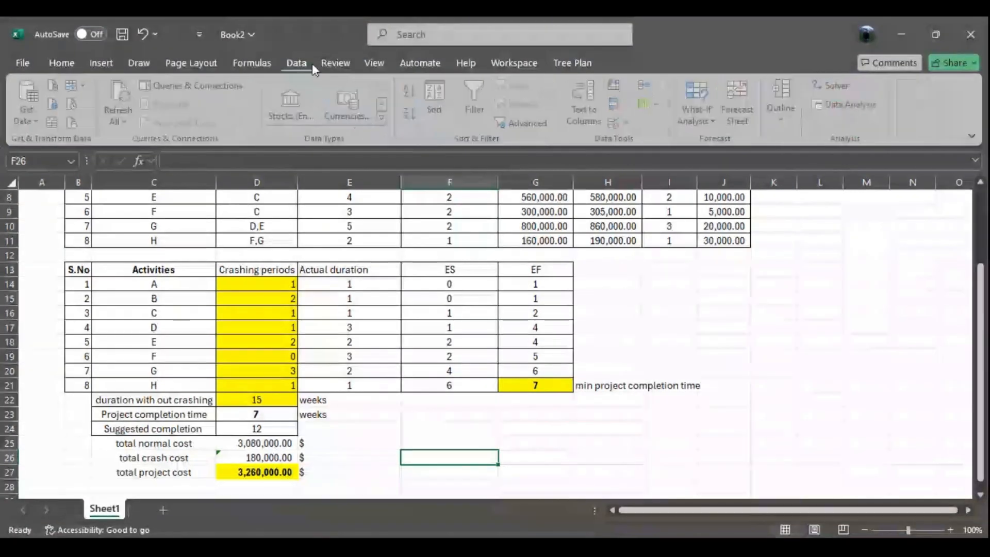
click(825, 86)
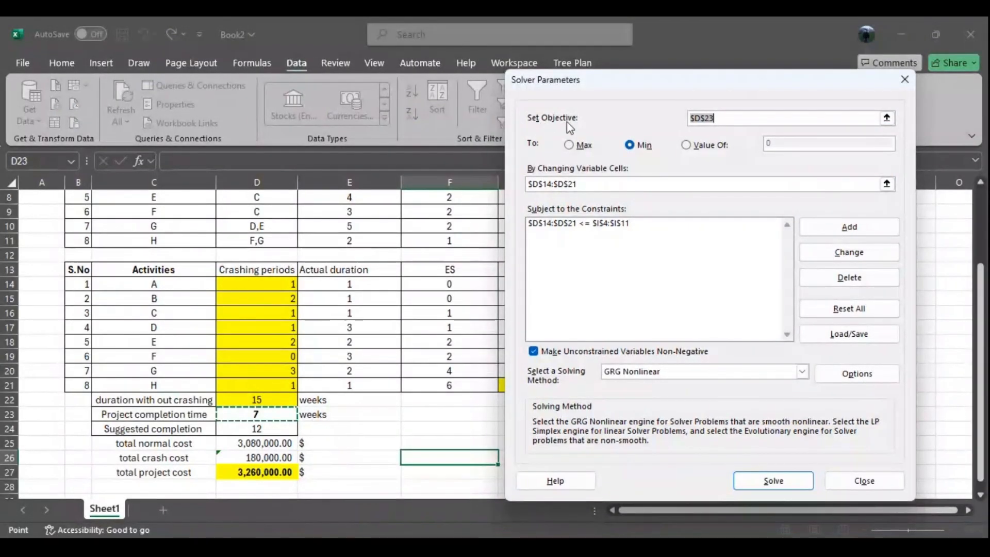
click(888, 119)
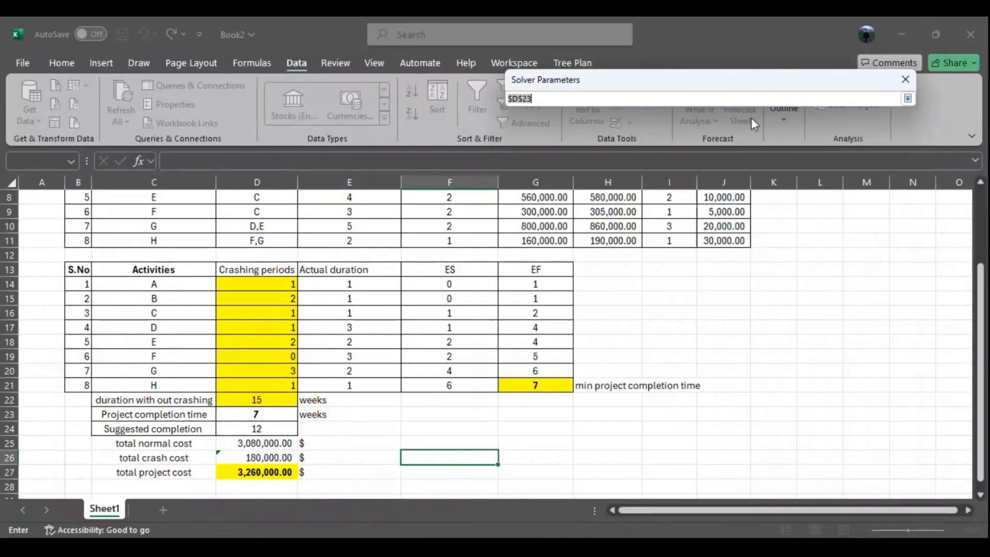
click(267, 473)
click(907, 98)
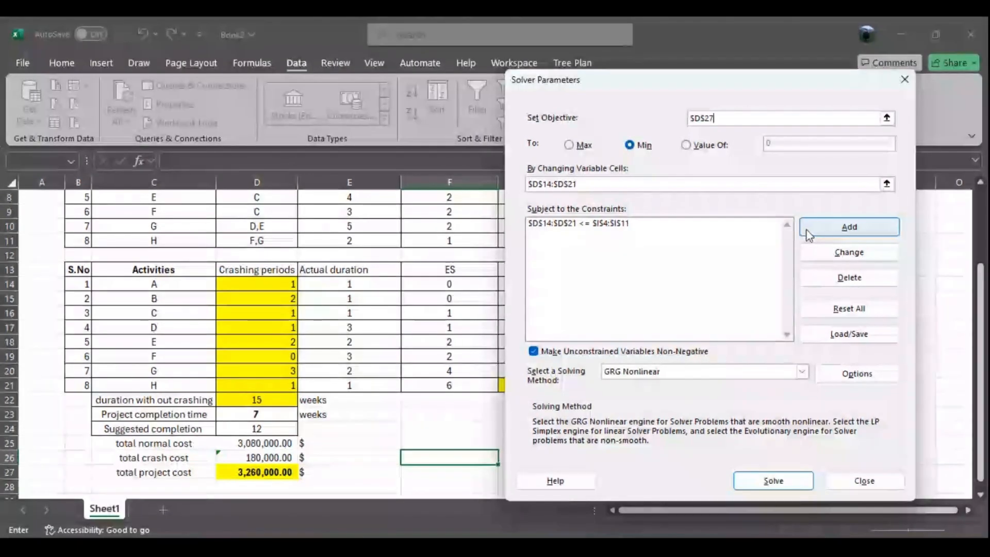
click(823, 231)
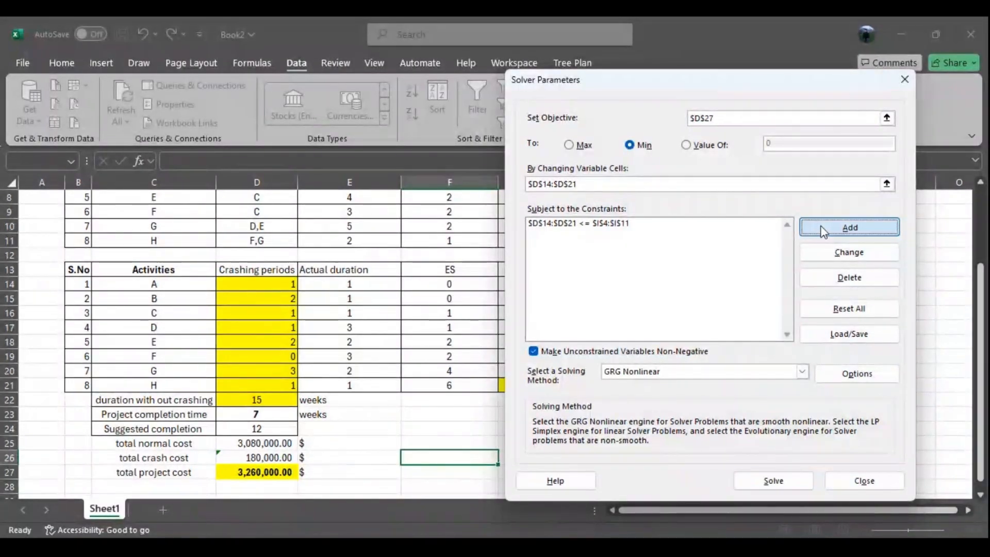
click(675, 292)
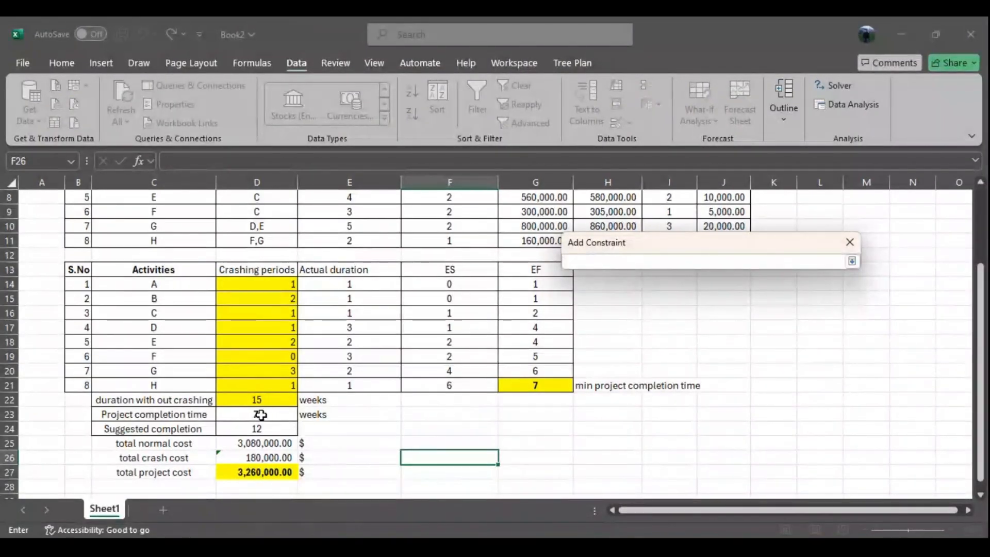
click(442, 416)
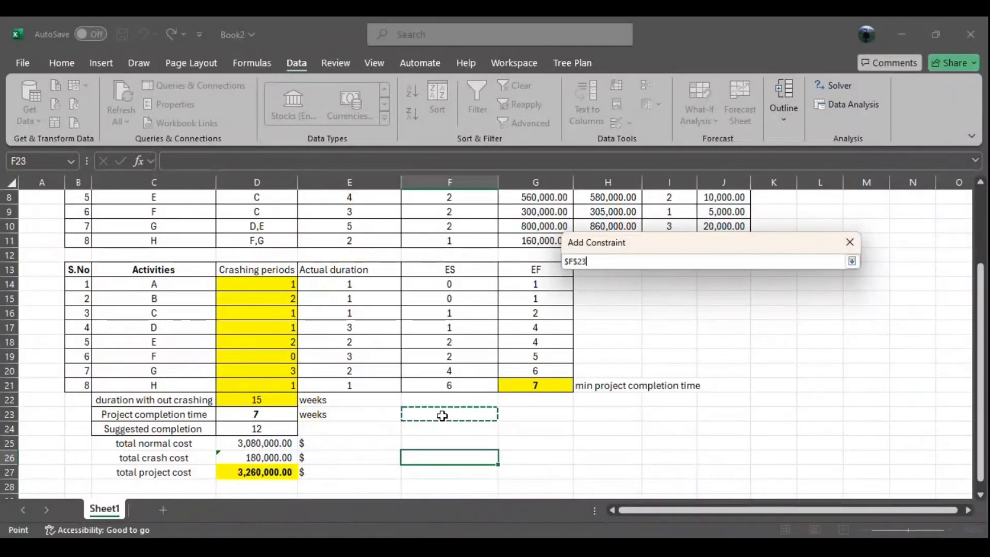
click(849, 241)
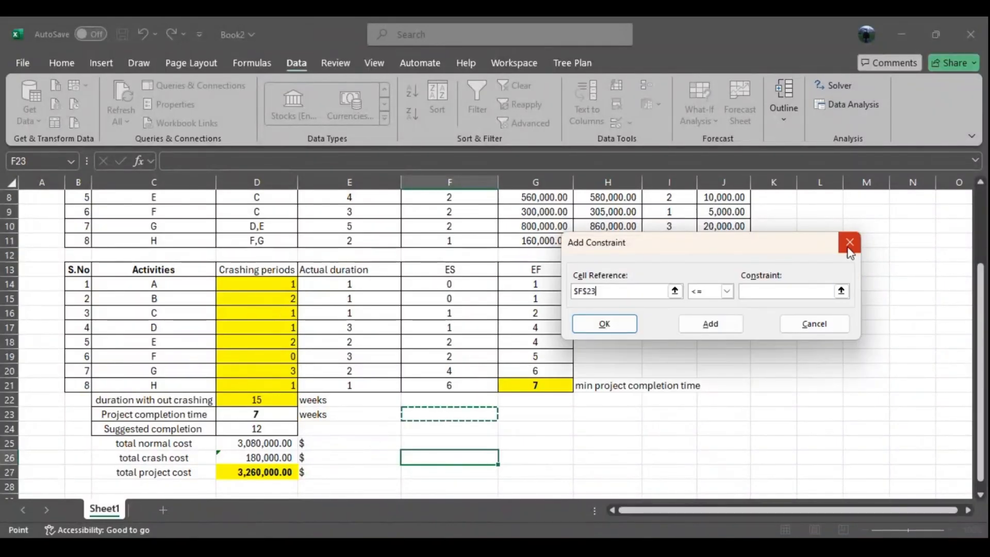
click(850, 245)
click(906, 79)
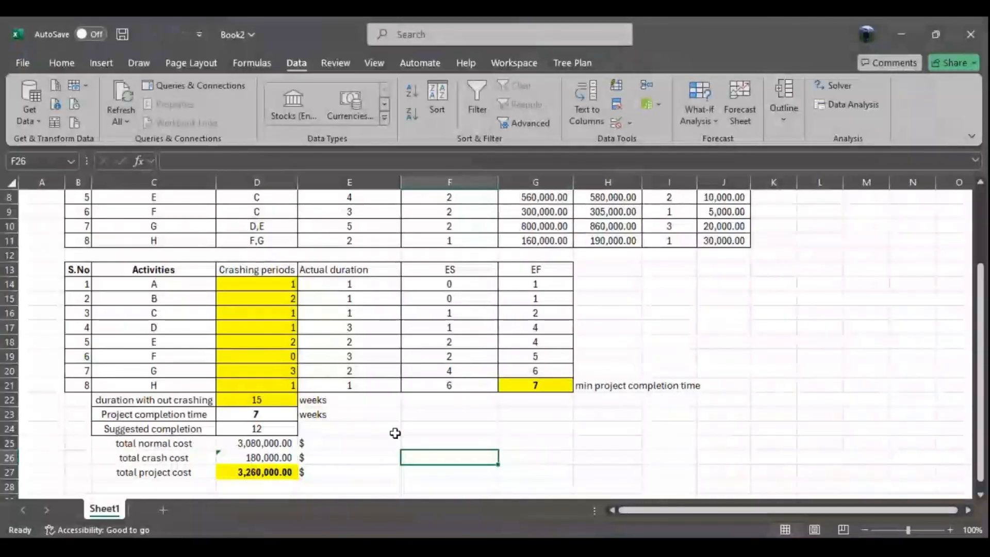
- Enter the note "when crashing is considered" in F23 and widen column F to fit it
click(430, 417)
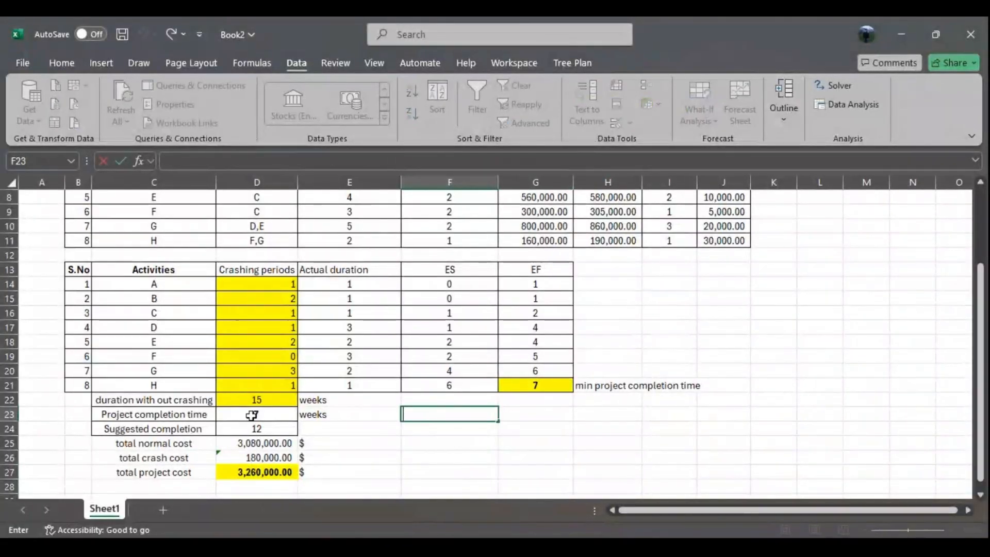
double_click(418, 415)
text(when crashing is)
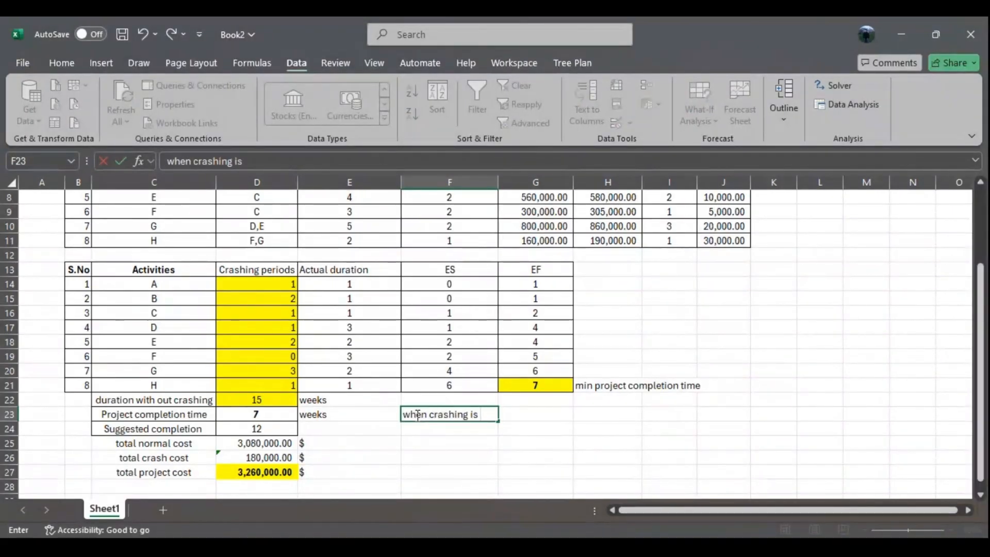
text( considered)
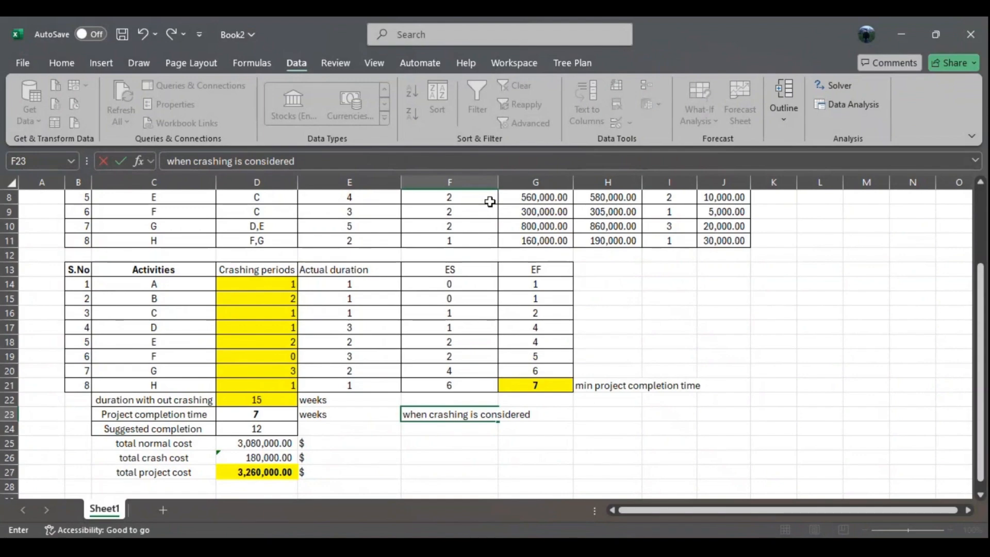
click(449, 182)
double_click(498, 182)
- Enter the note "no crashing was considered" in F22 beside the duration without crashing
drag(185, 401, 374, 400)
double_click(432, 399)
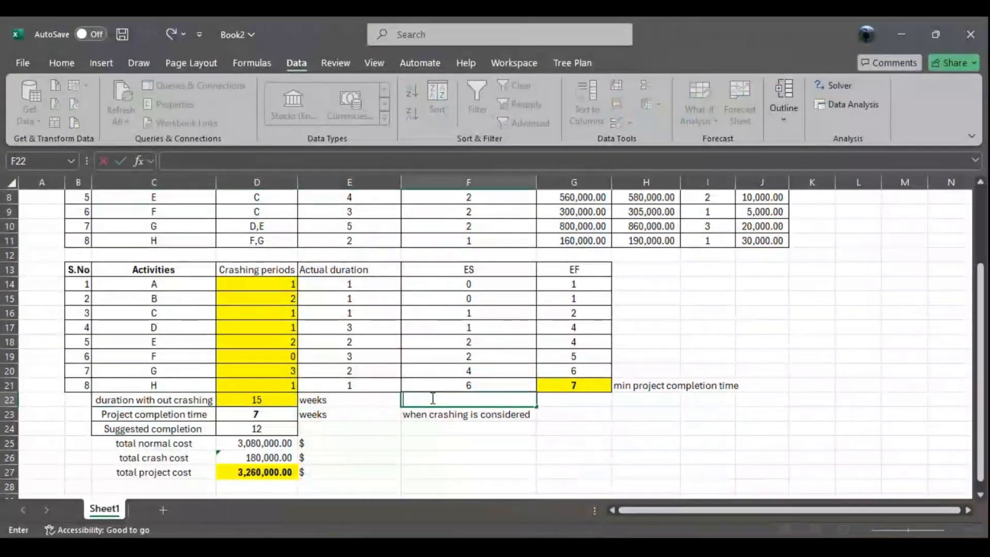
text(no)
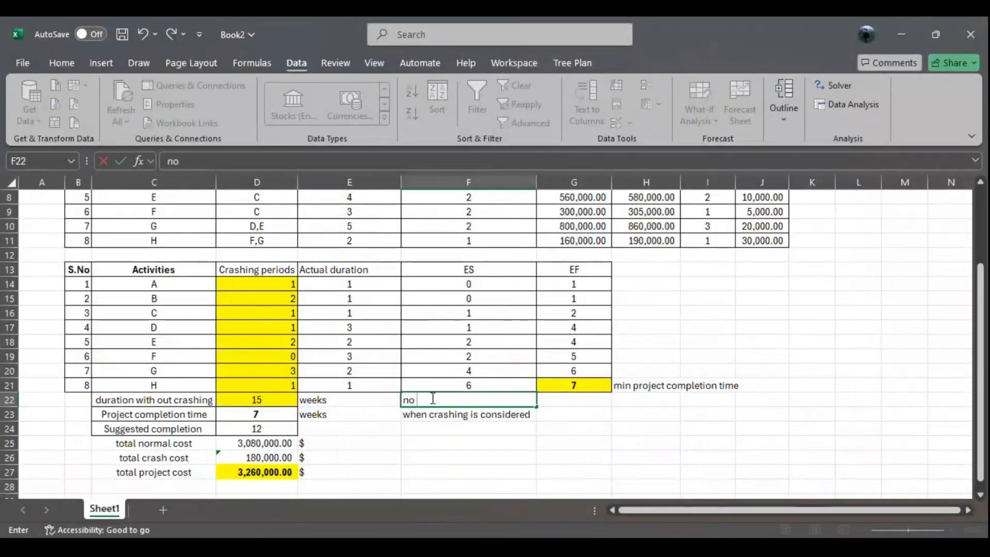
text( cra)
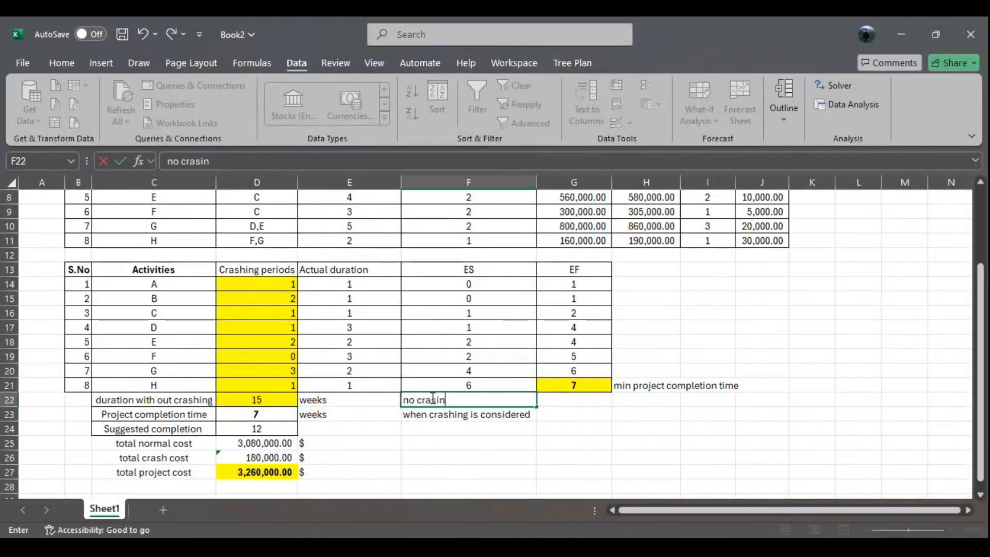
text(shing)
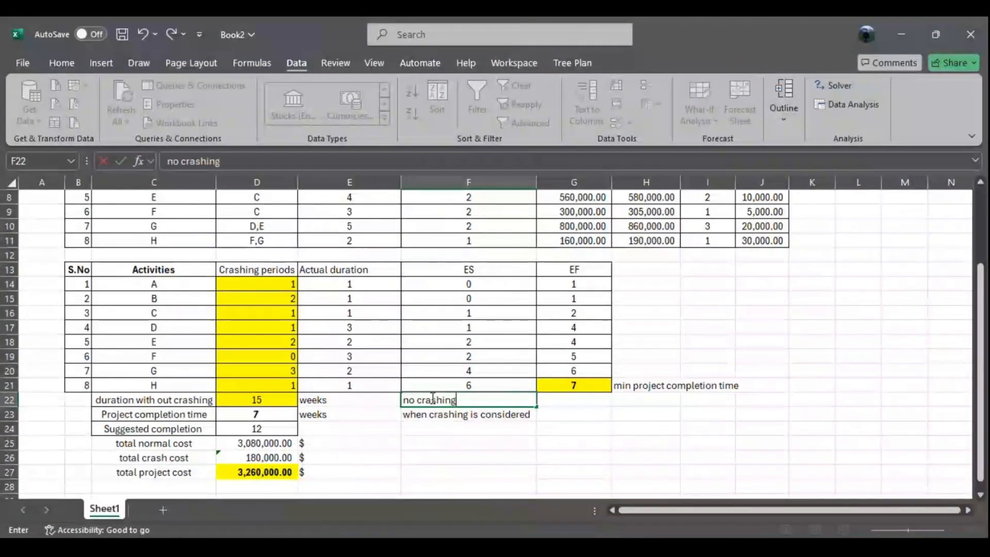
text( was considered)
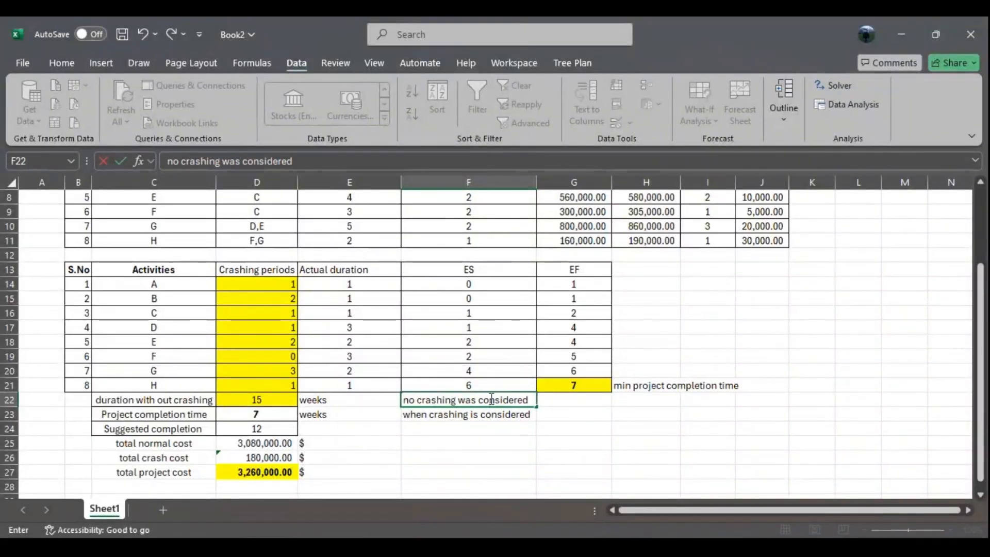
click(591, 457)
- Reopen Solver and keep the total project cost cell D27 as the objective to minimise
click(291, 429)
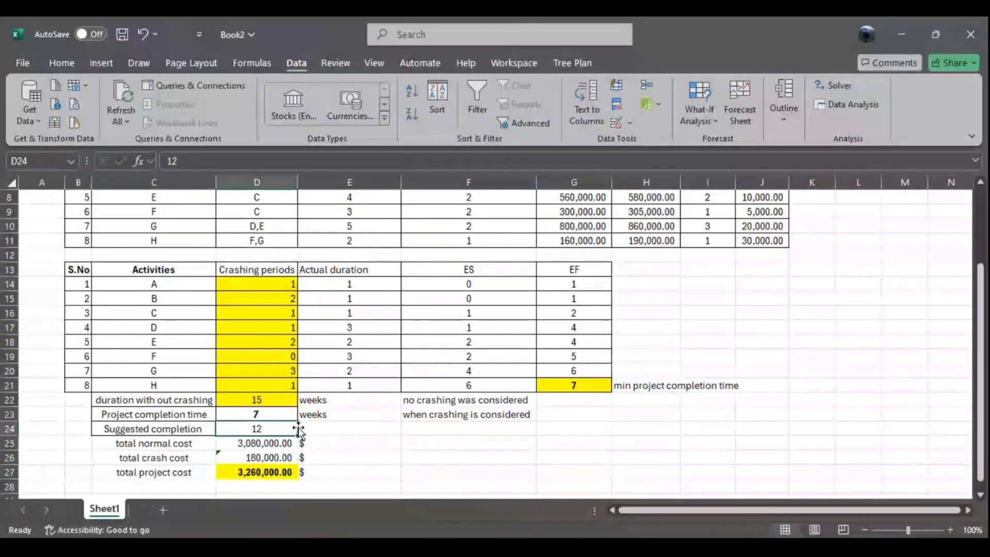
click(834, 86)
click(882, 114)
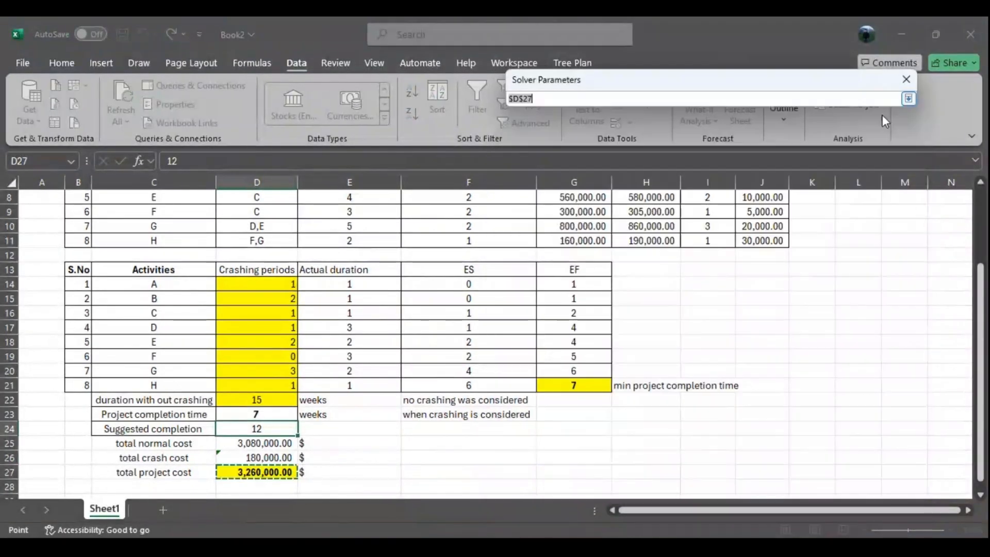
click(908, 98)
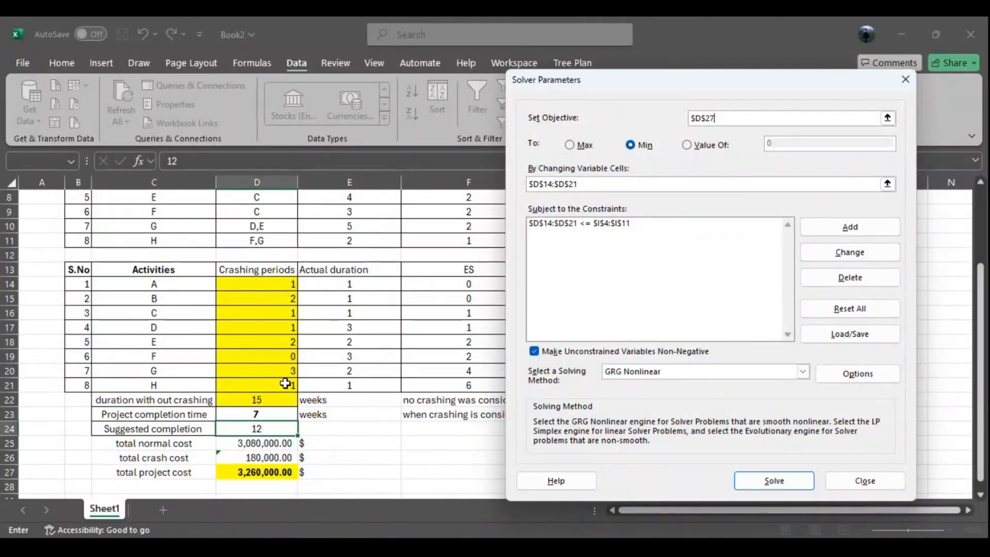
- Add a Solver constraint that the project completion time D23 is <= the suggested completion D24, leaving no further constraints
click(850, 227)
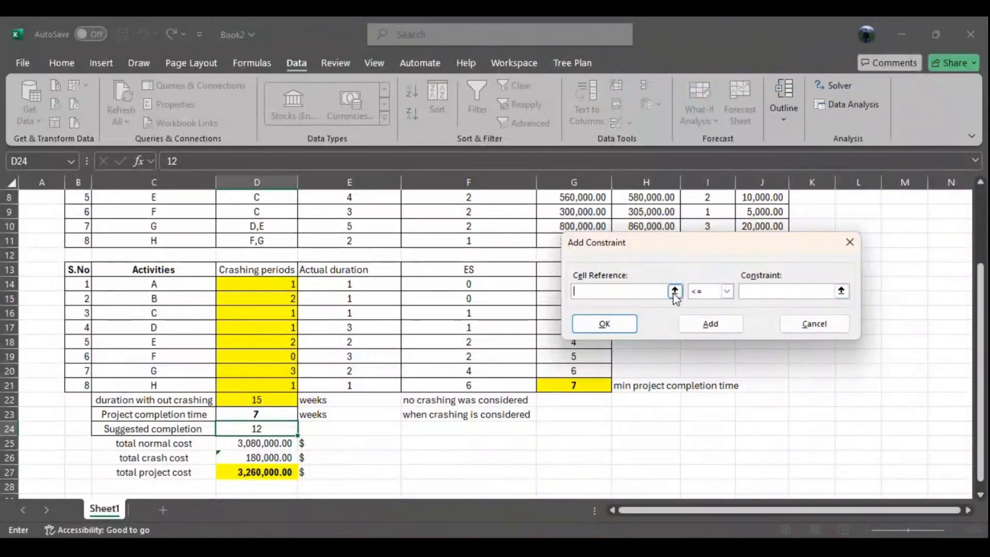
click(675, 292)
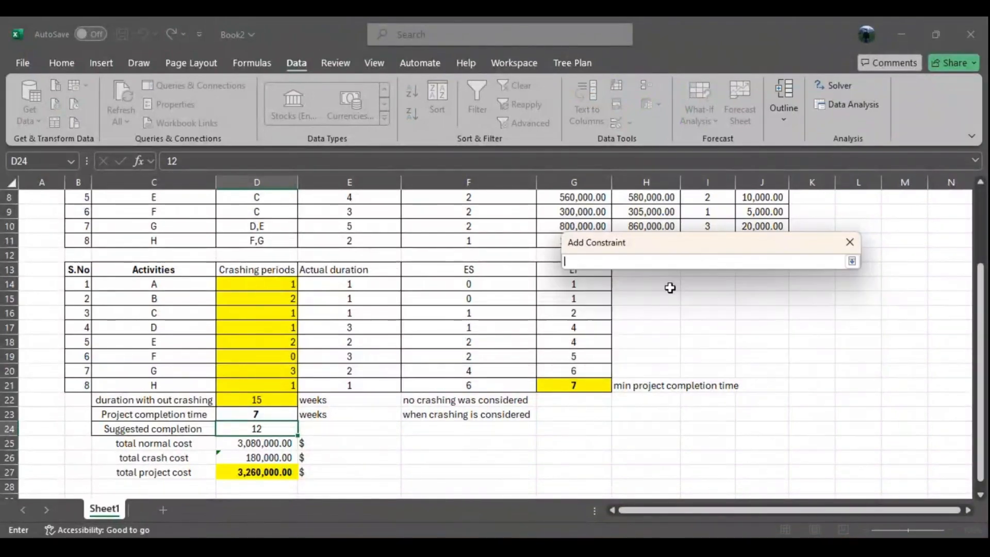
click(252, 415)
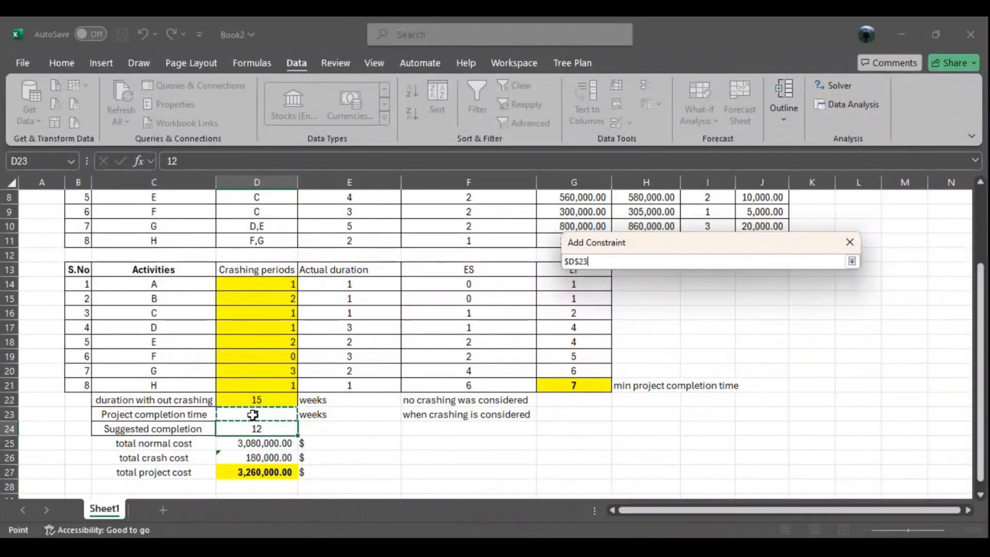
click(851, 261)
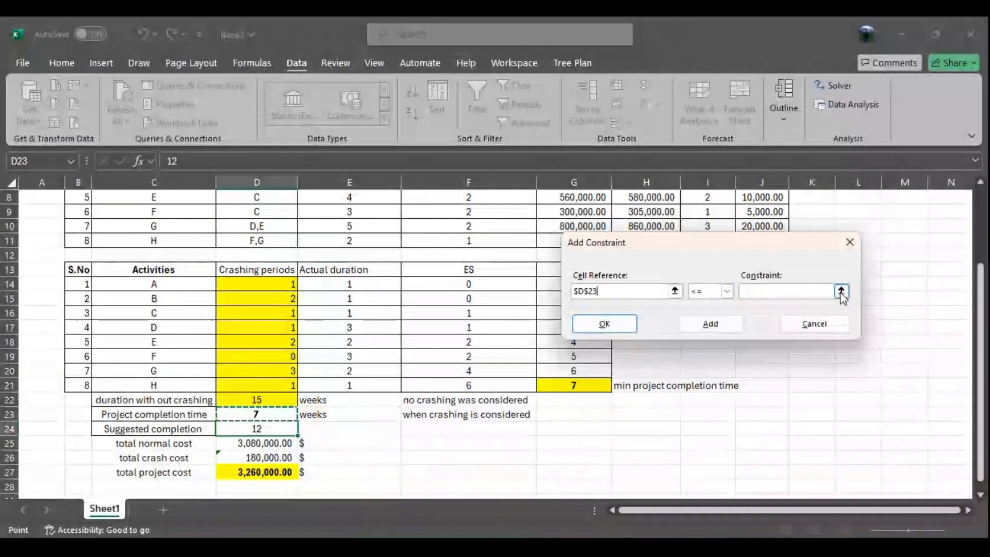
click(841, 292)
click(271, 430)
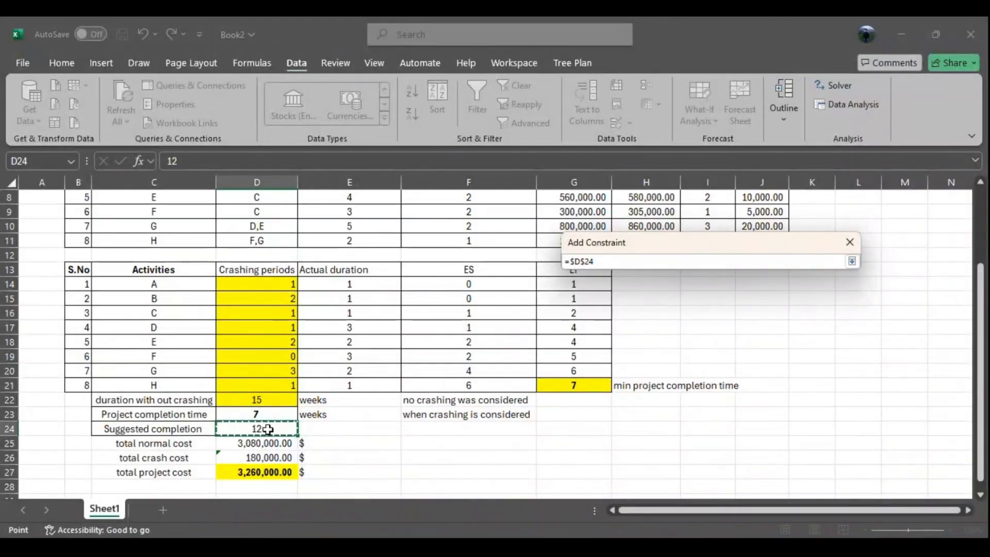
click(852, 261)
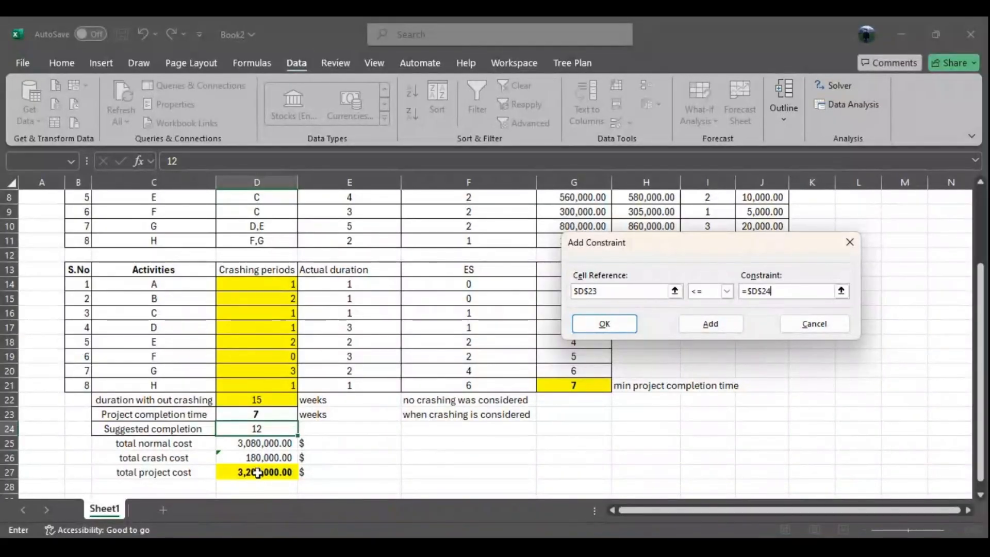
click(695, 329)
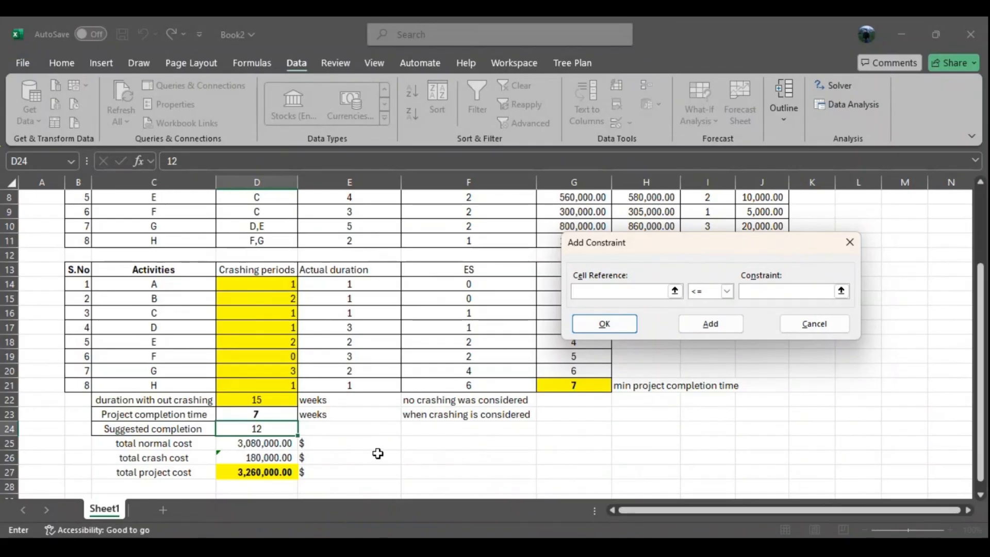
click(617, 324)
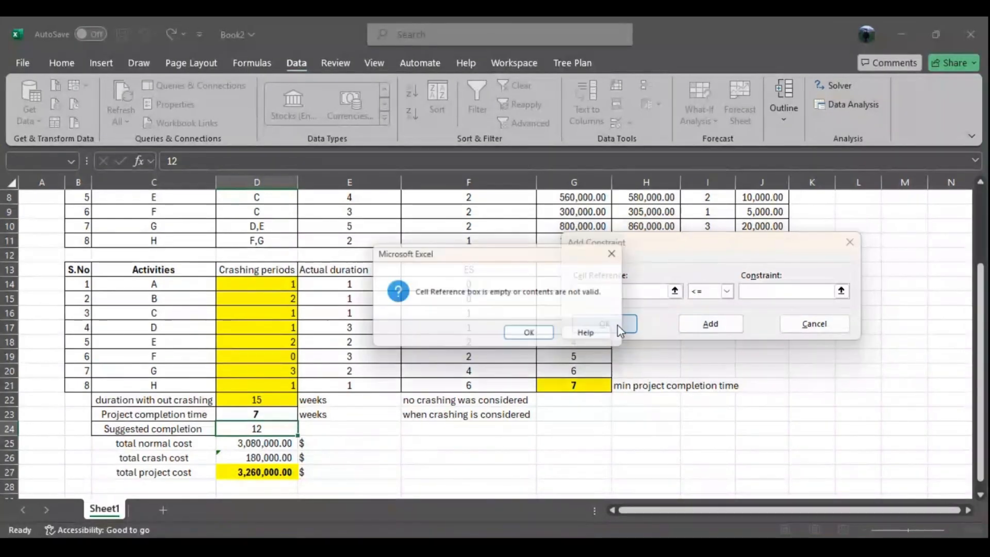
click(612, 254)
click(849, 241)
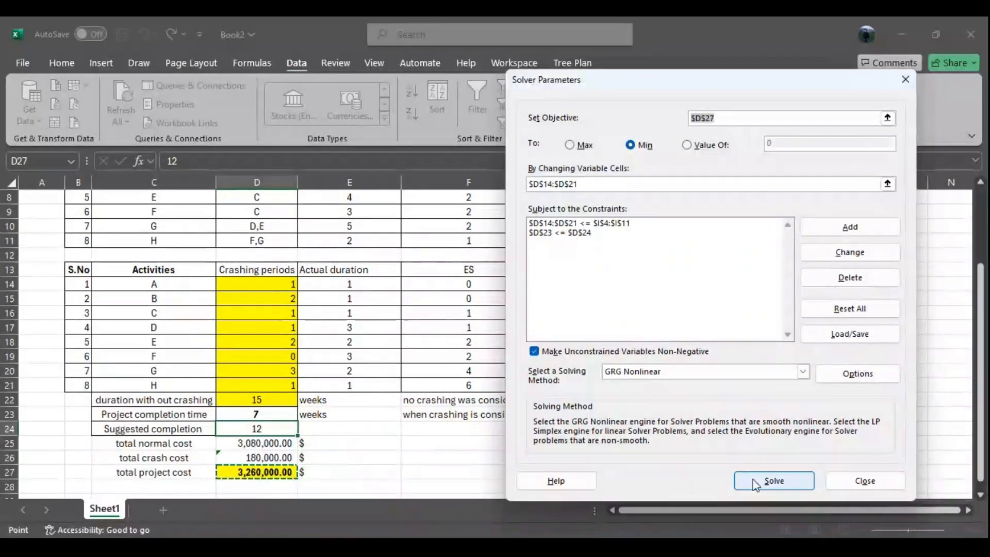
- Solve for the minimum total project cost, keep the Solver solution and select the crashing periods D14:D21
click(773, 481)
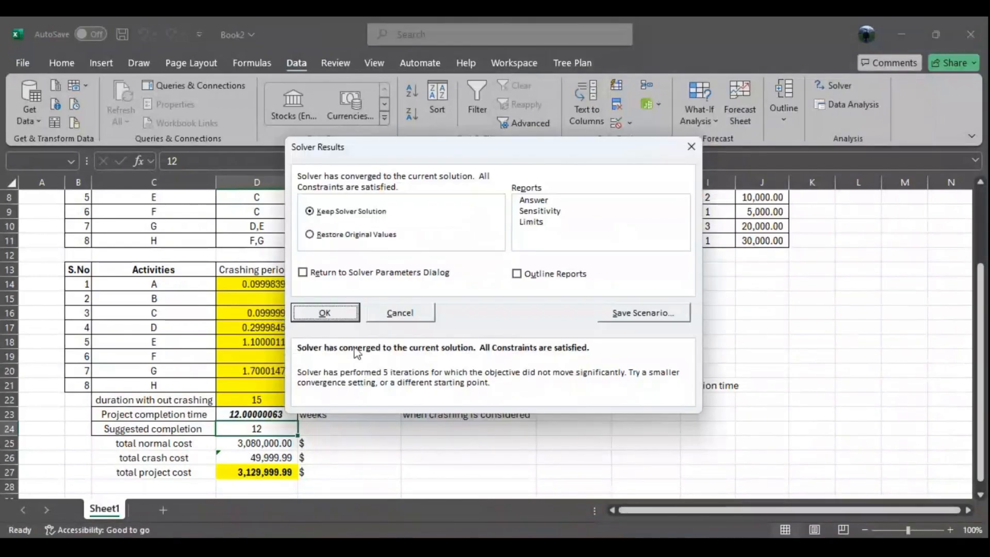
click(325, 312)
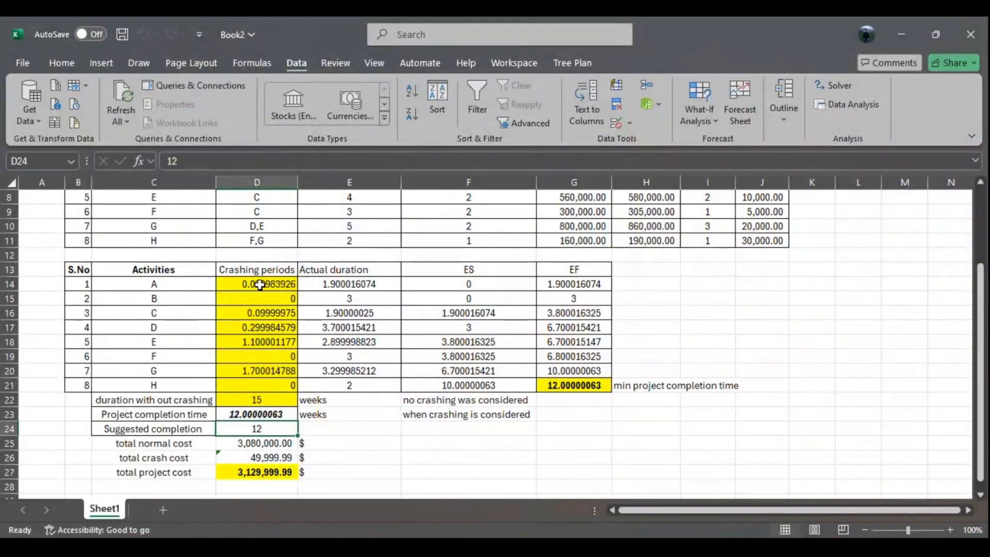
drag(261, 284, 267, 380)
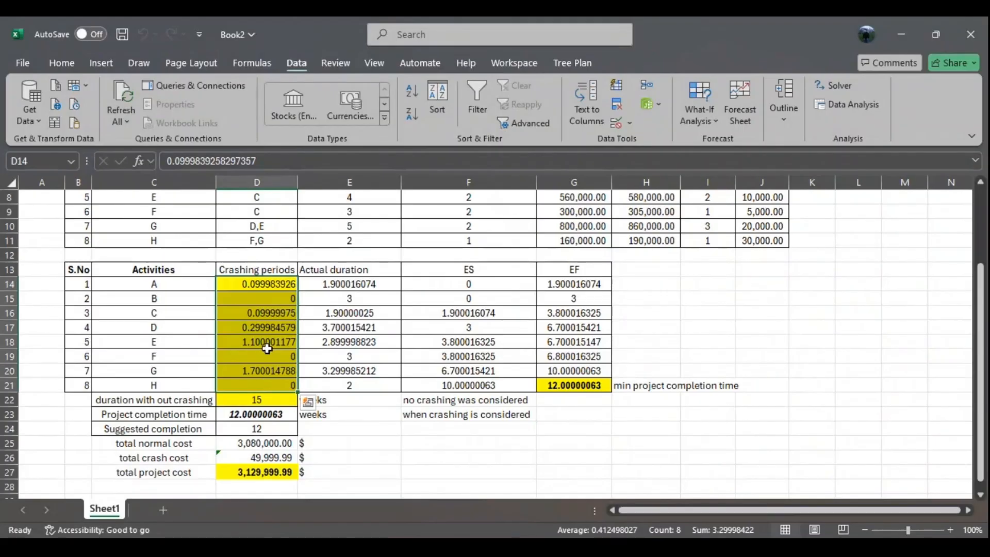
drag(264, 284, 277, 385)
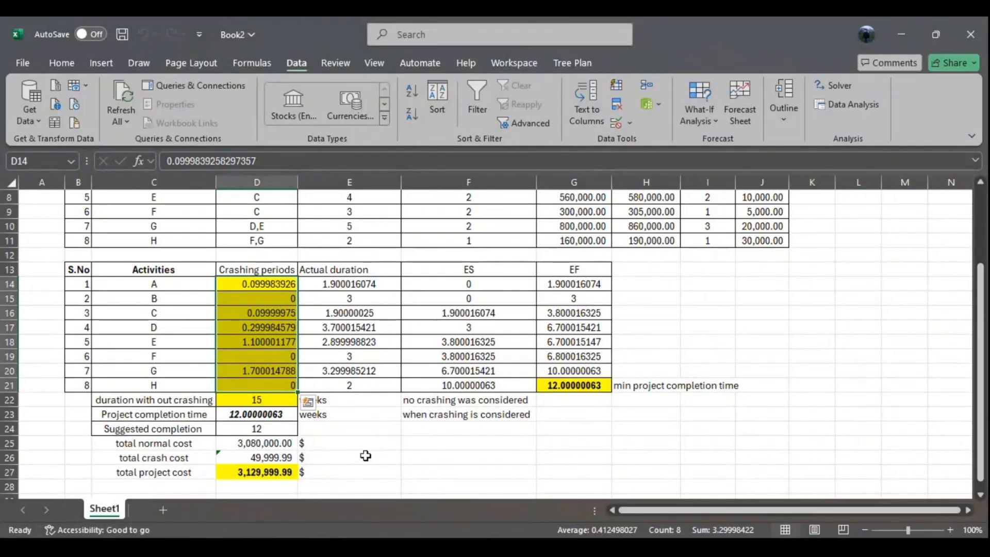
- Reopen Solver and add a constraint that the crashing periods D14:D21 must be integers
click(381, 470)
drag(274, 288, 277, 385)
click(836, 85)
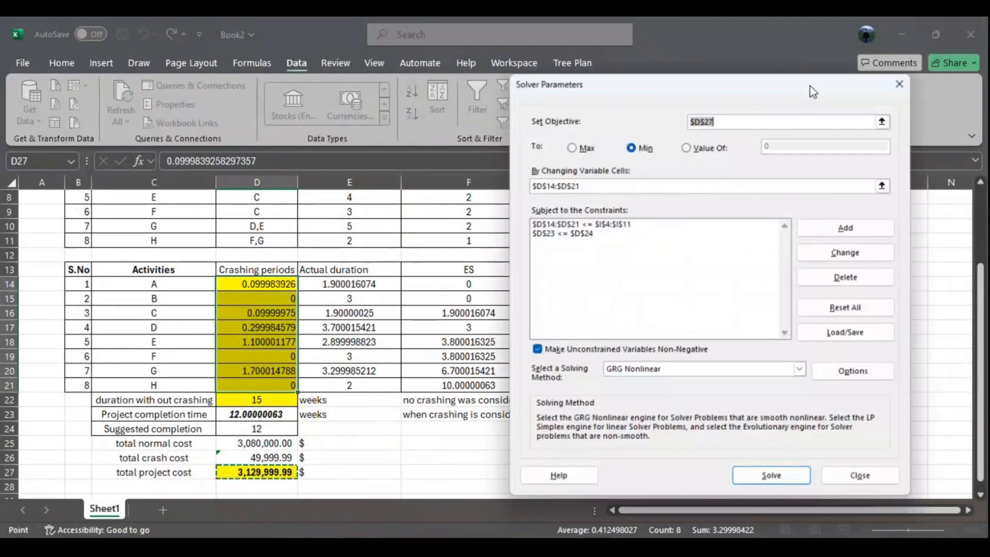
click(824, 230)
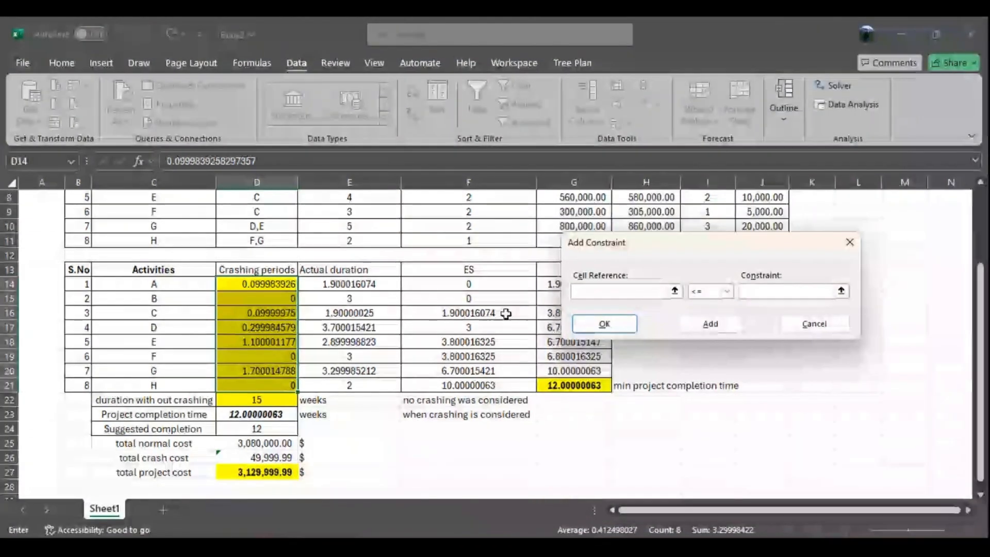
click(674, 291)
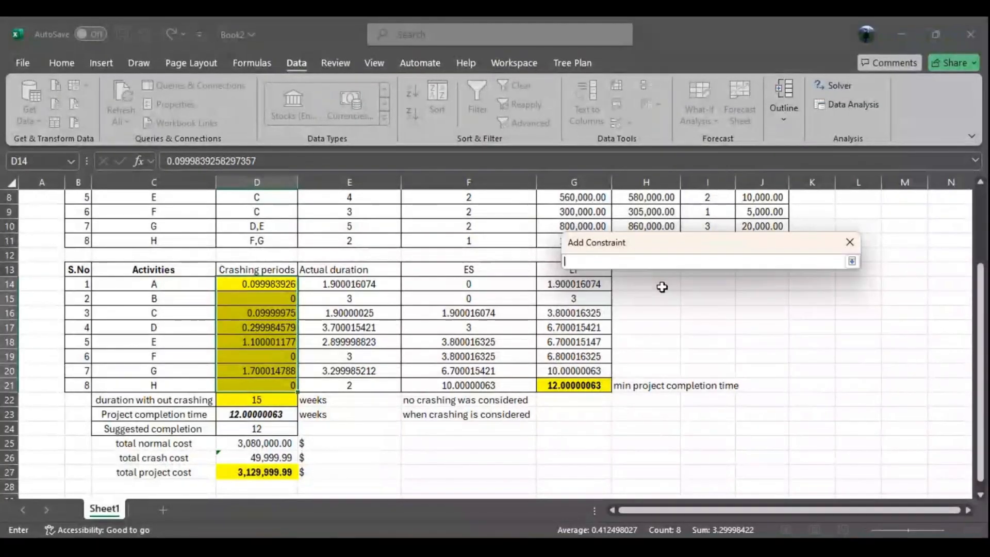
drag(269, 285, 278, 385)
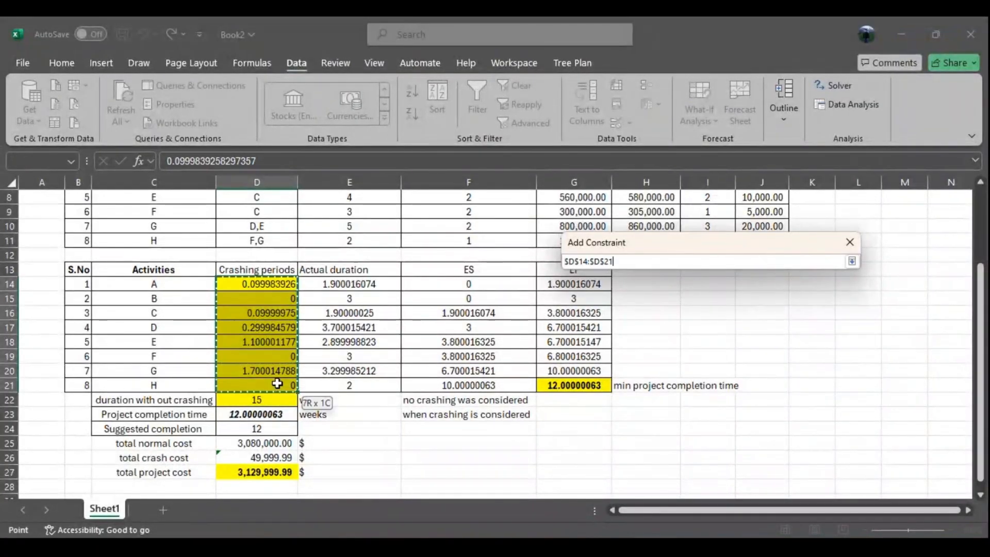
click(852, 261)
click(717, 291)
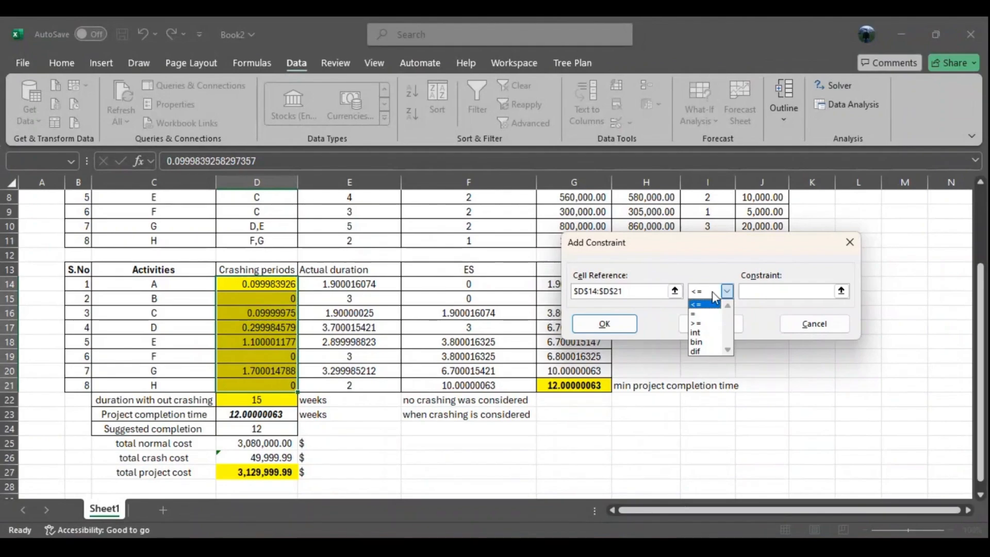
click(697, 336)
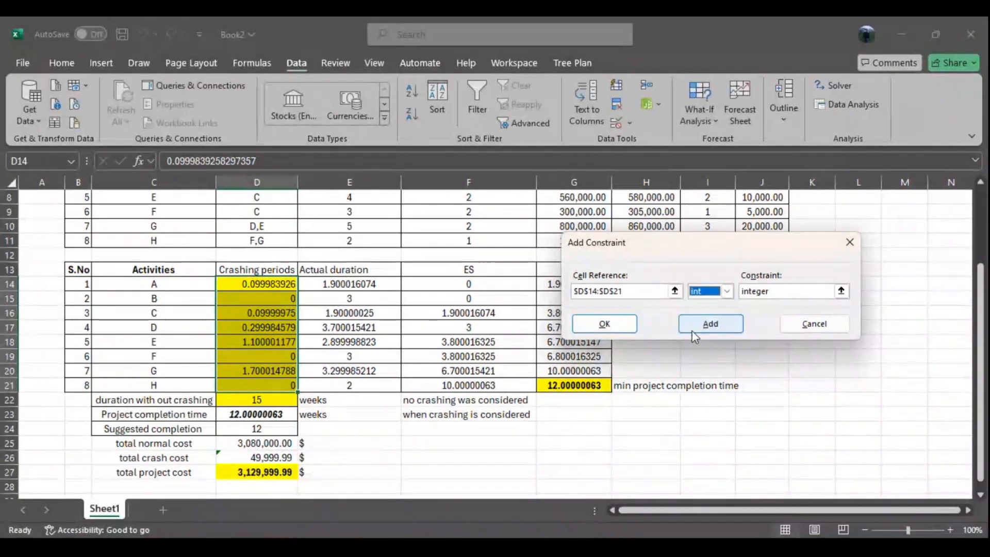
click(605, 324)
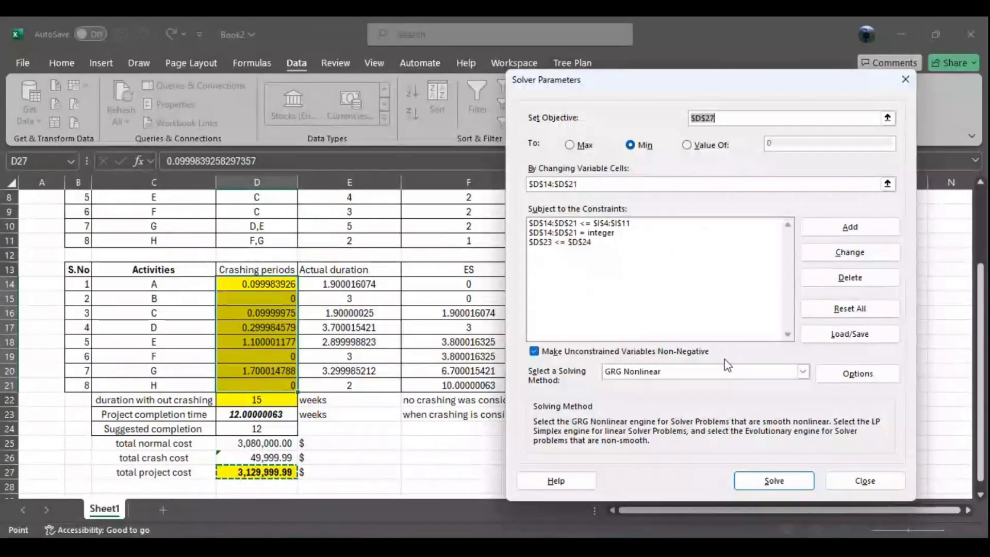
- Set Solver's integer optimality to 0% in its solving options
click(866, 373)
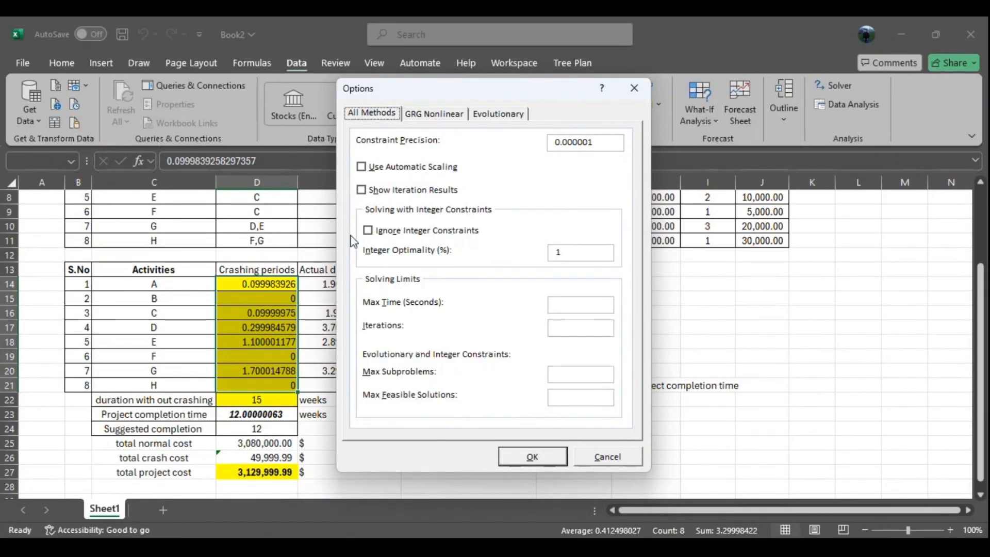
drag(570, 251, 532, 260)
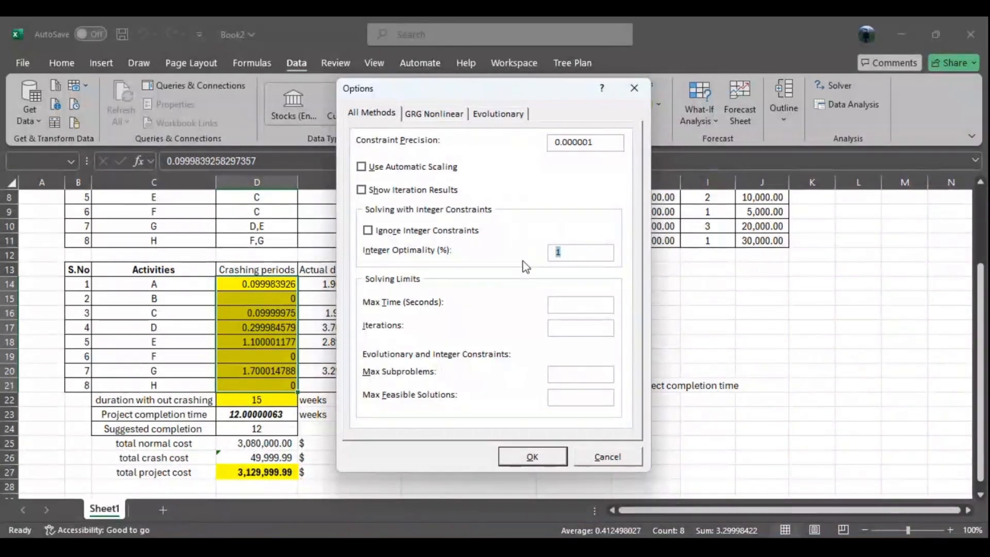
text(0)
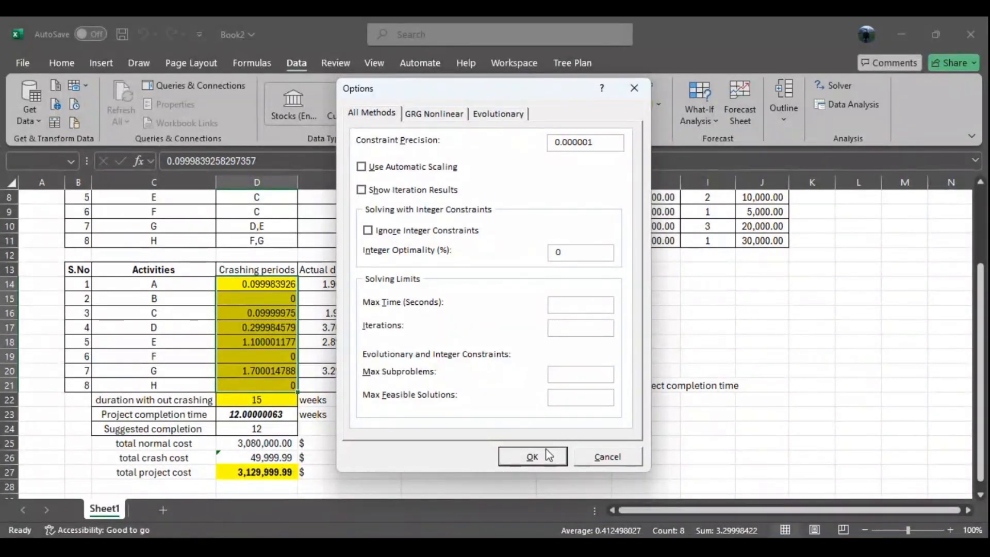
click(534, 457)
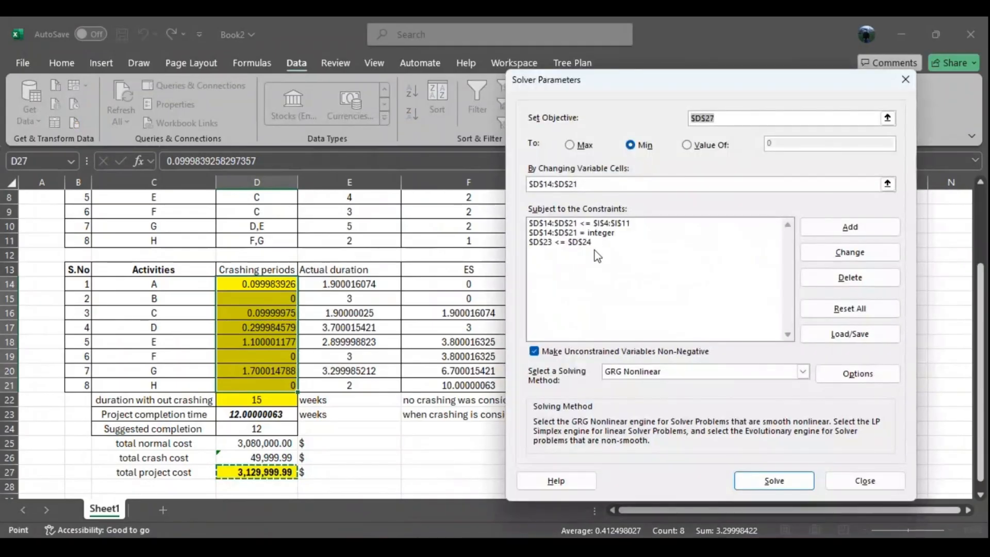
- Solve for the minimum total project cost with integer crashing periods and keep the Solver solution
click(770, 482)
click(772, 482)
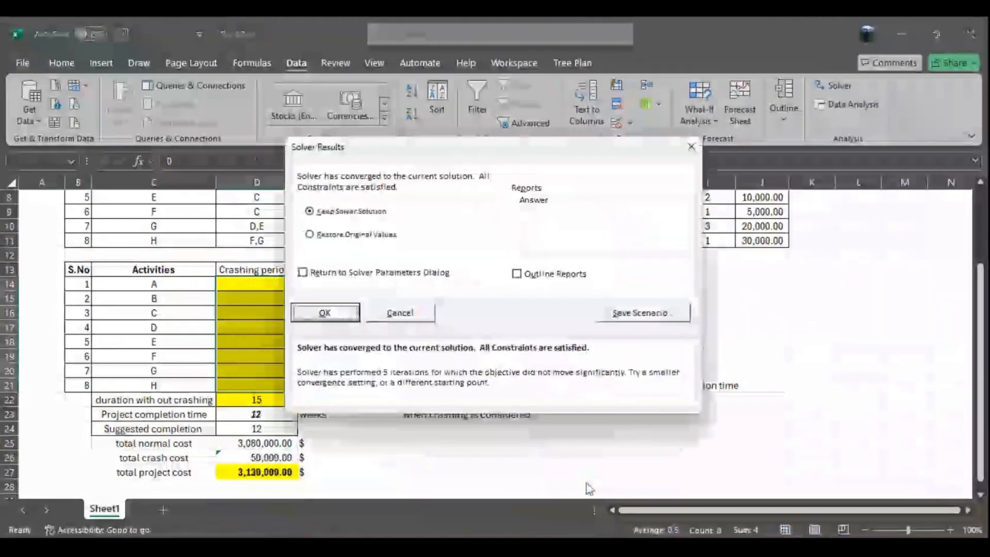
click(325, 312)
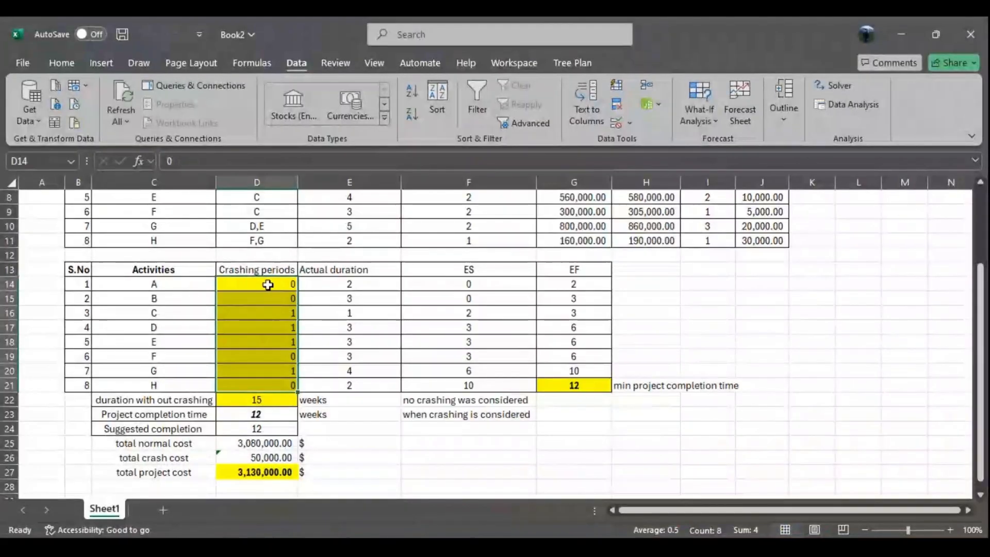
- Centre the crashing period values in D14:D21 horizontally
drag(267, 283, 273, 386)
click(63, 63)
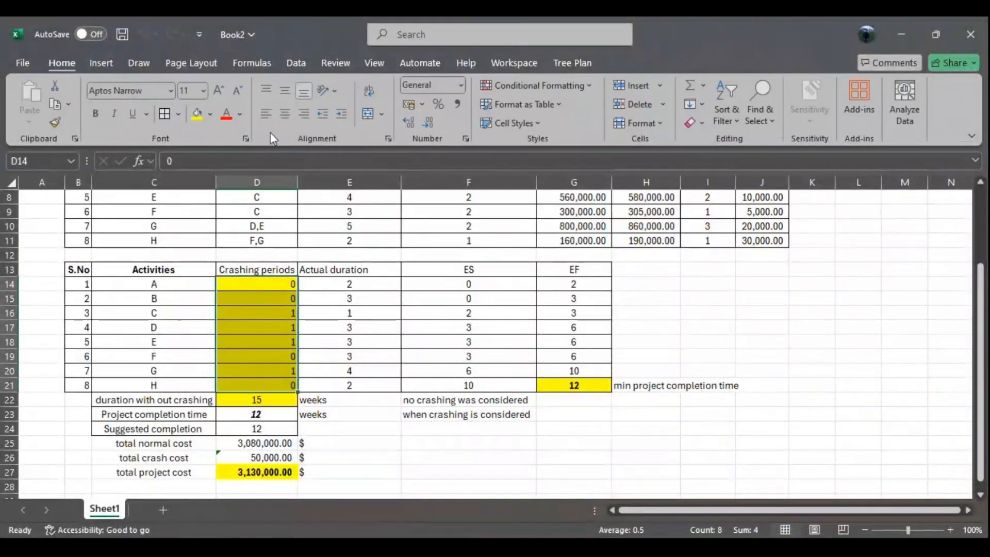
click(441, 470)
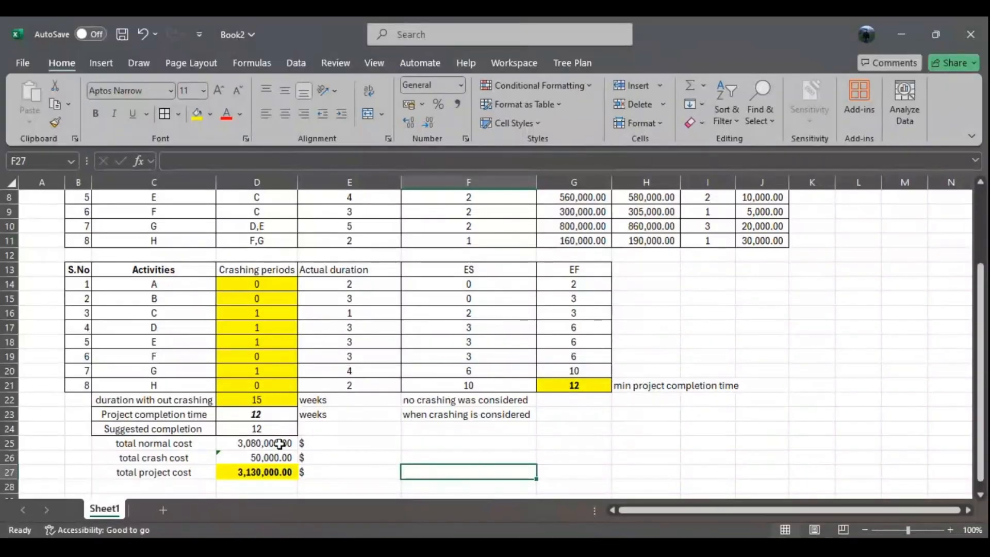
- Enter the unit "weeks" in E24 beside the suggested completion and select the total project cost cell D27
click(262, 474)
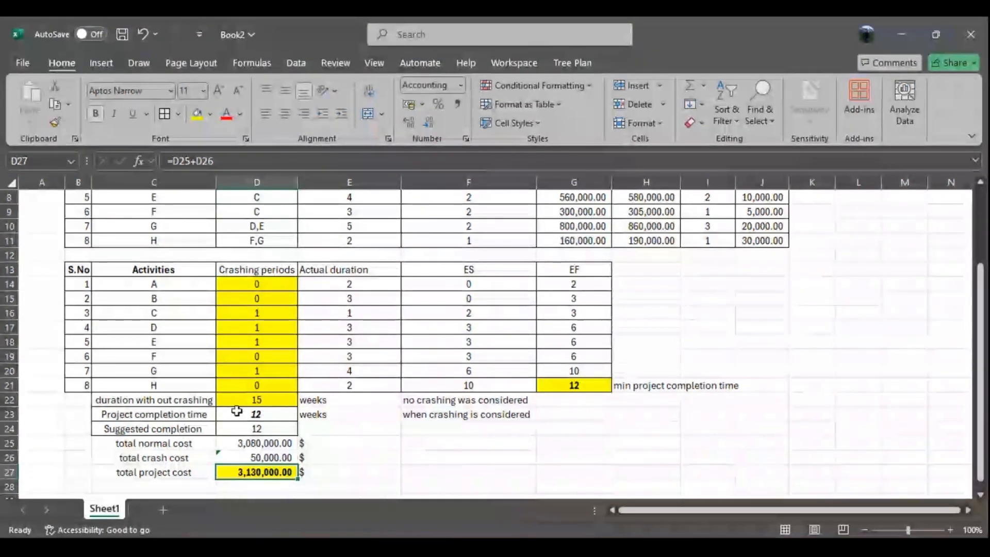
click(251, 397)
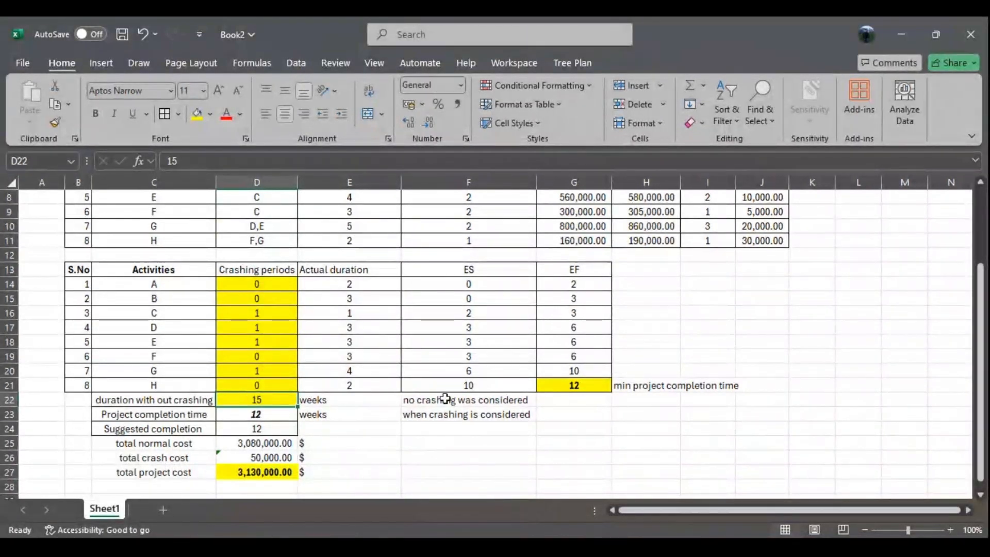
click(261, 430)
click(320, 429)
text(weeks)
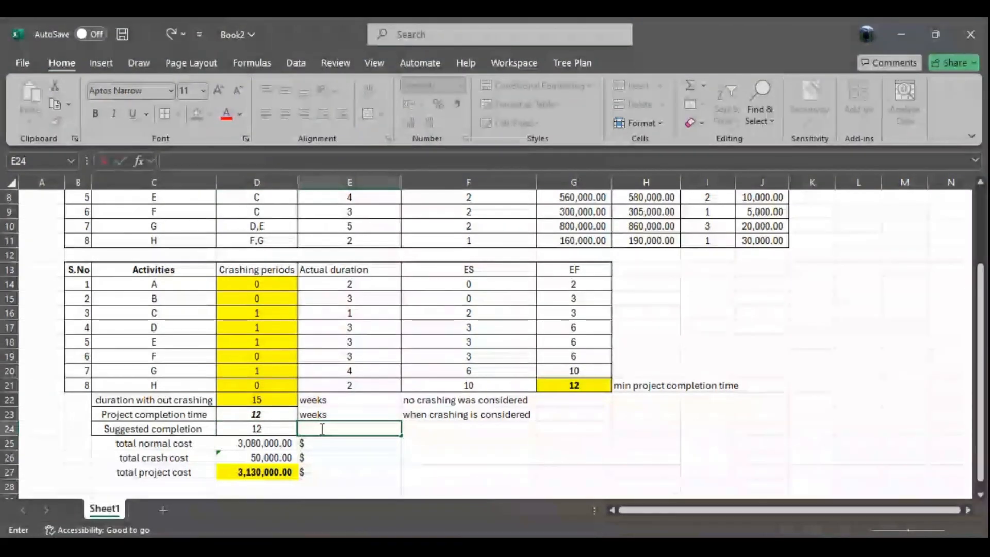
click(693, 423)
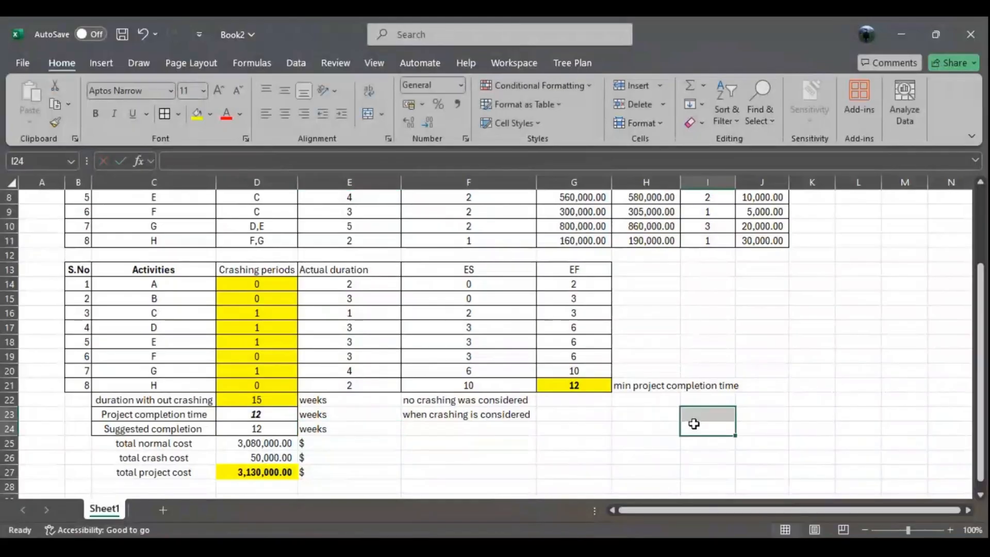
click(240, 477)
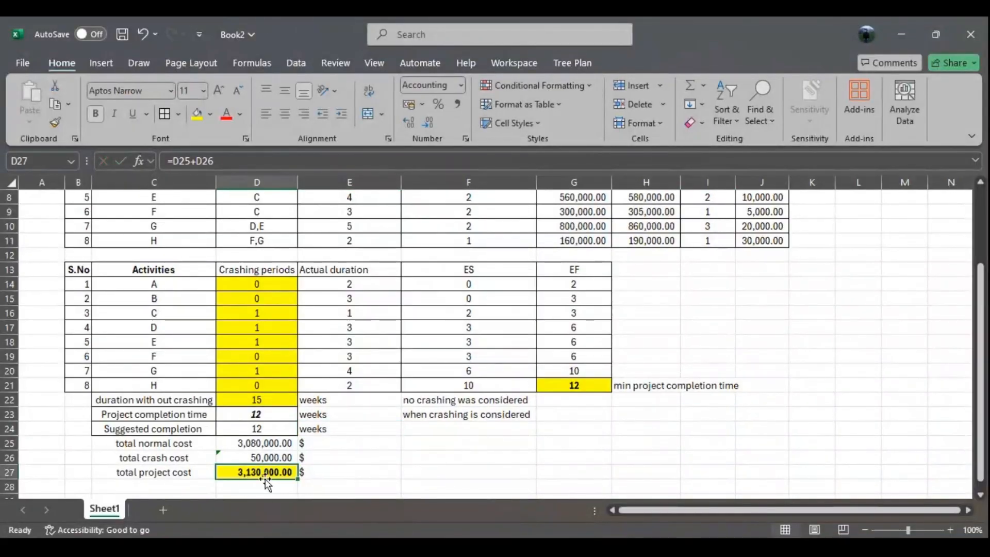